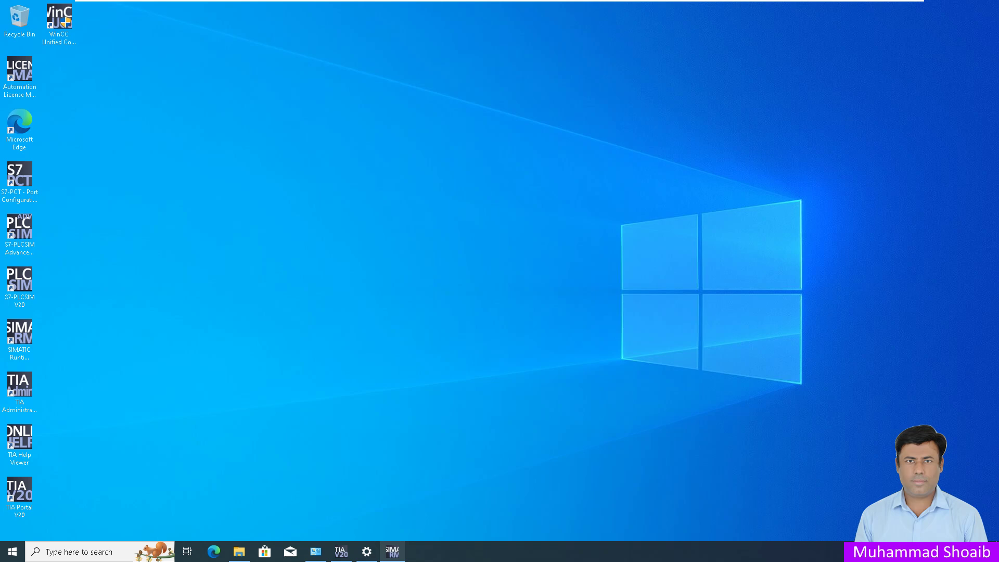
# Step: Restore the My1stProject window and start adding a new device from the project tree
pyautogui.click(341, 550)
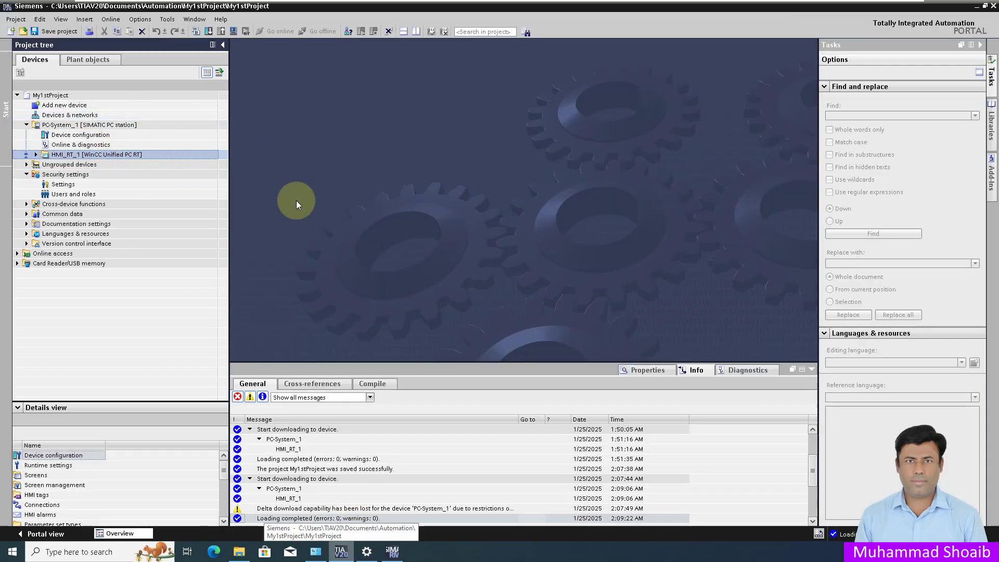
pyautogui.click(55, 106)
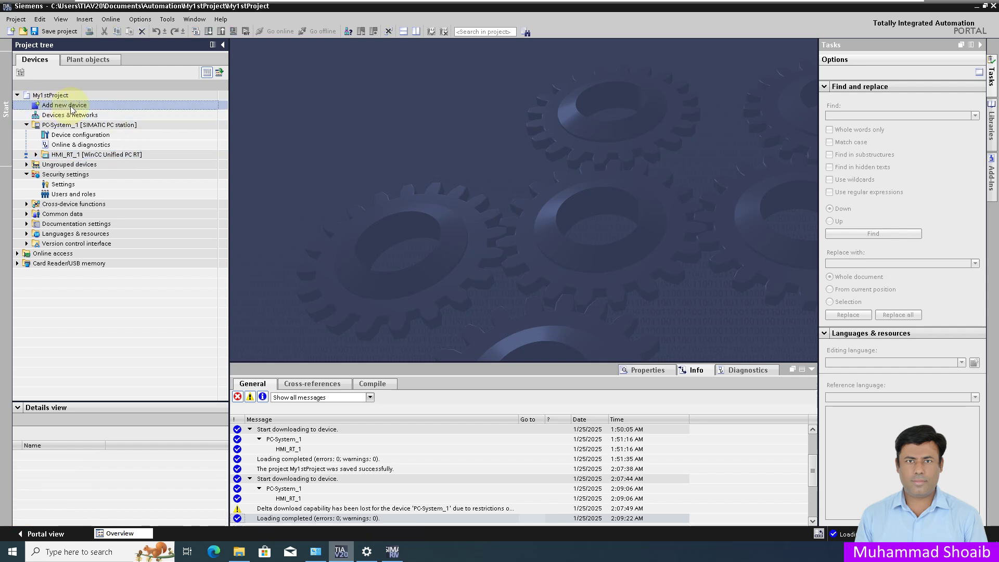
pyautogui.doubleClick(70, 105)
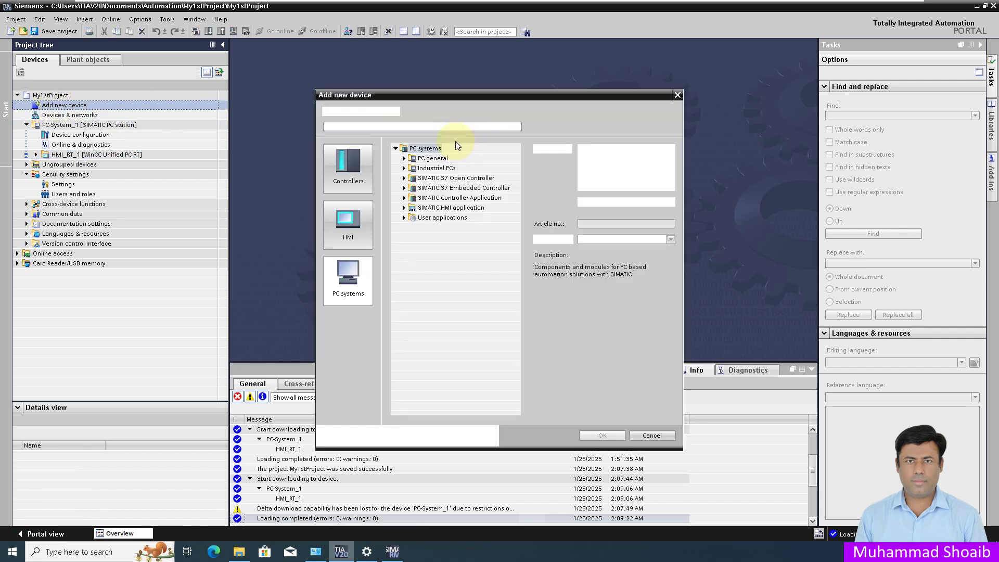
# Step: Add a SIMATIC S7-1500 CPU 1517-3 PN, order number 6ES7 517-3AQ10-0AB0, as PLC_1
pyautogui.click(348, 168)
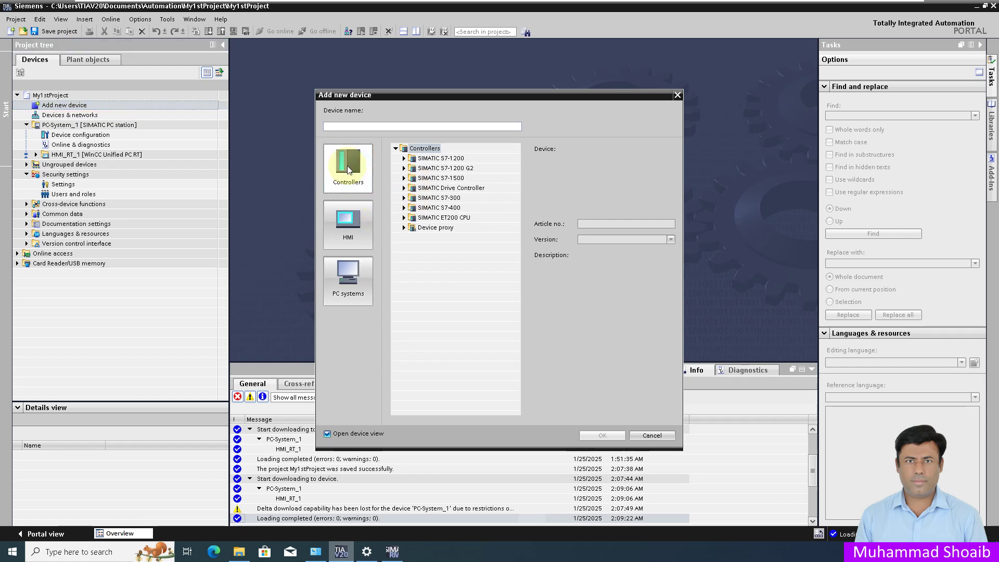
pyautogui.click(403, 178)
pyautogui.click(412, 188)
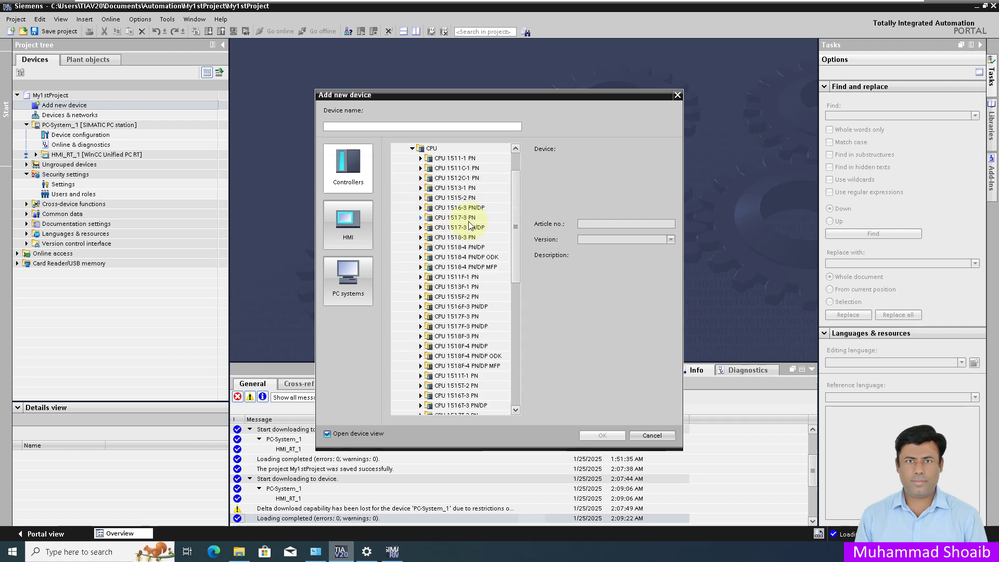
pyautogui.doubleClick(440, 217)
pyautogui.click(467, 228)
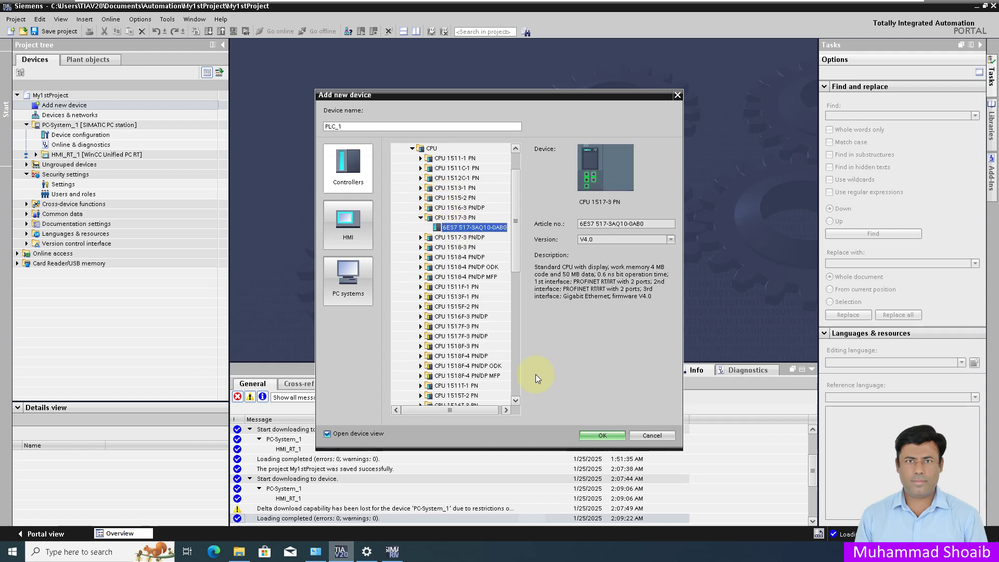
pyautogui.click(605, 435)
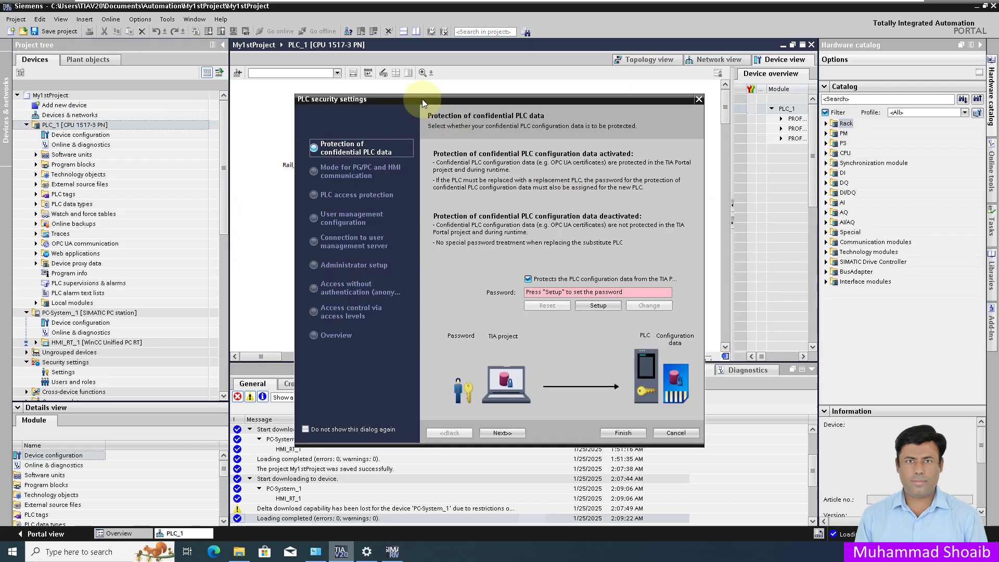
# Step: Turn off protection of confidential PLC configuration data in the security wizard
pyautogui.moveTo(423, 99); pyautogui.dragTo(476, 72)
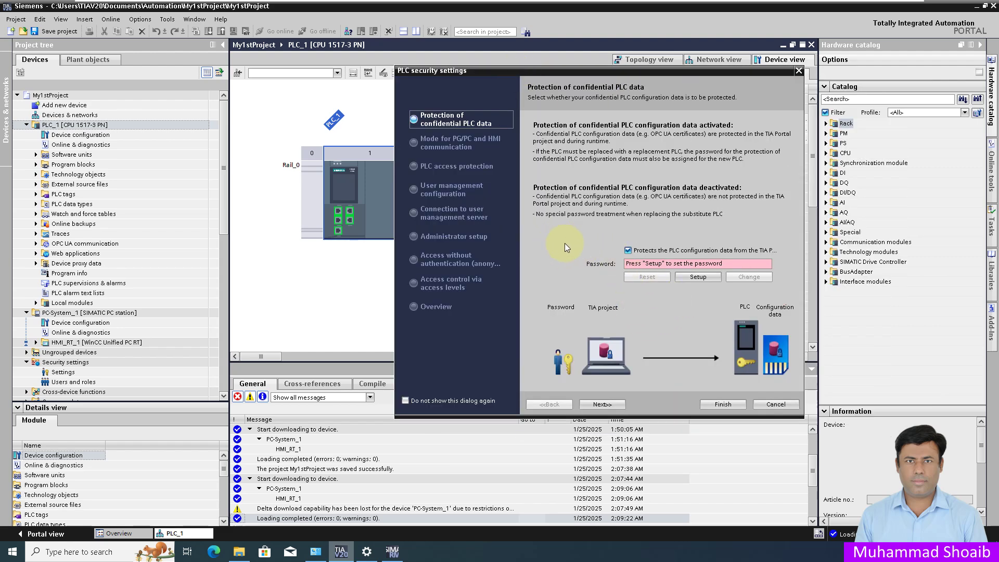
pyautogui.click(628, 251)
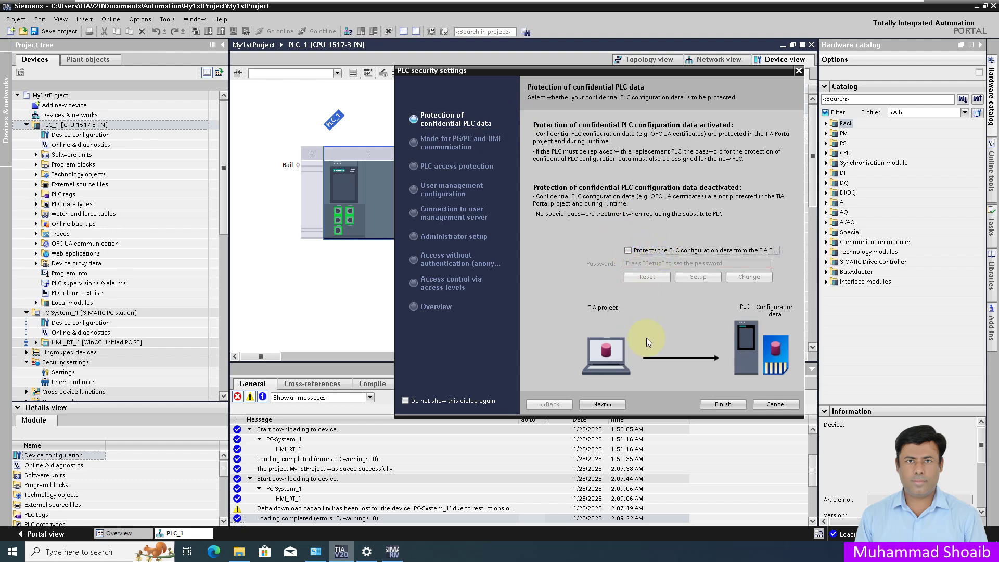
pyautogui.click(601, 404)
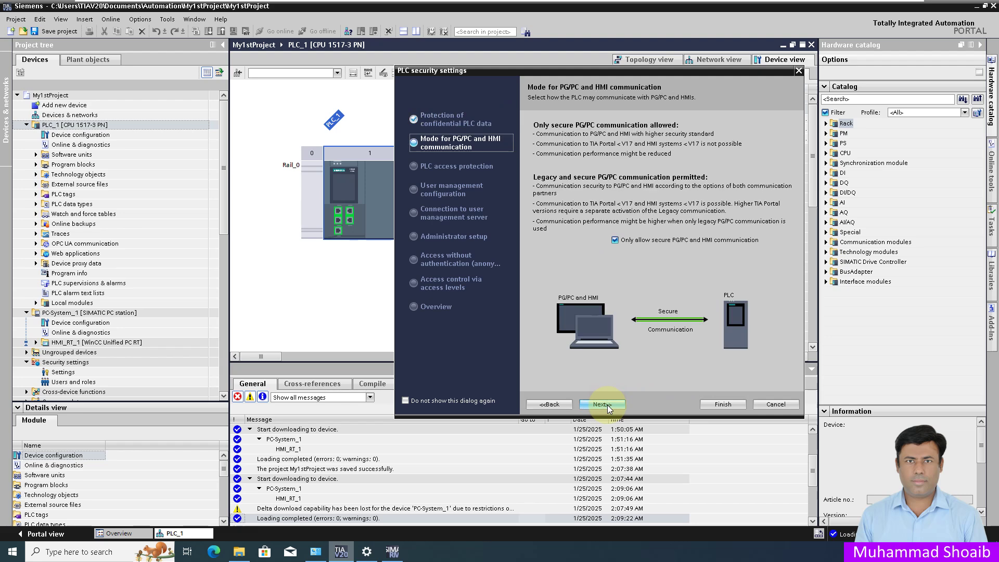
pyautogui.click(607, 405)
# Step: Disable PLC access control, accept the warning, and finish the remaining wizard steps
pyautogui.click(541, 158)
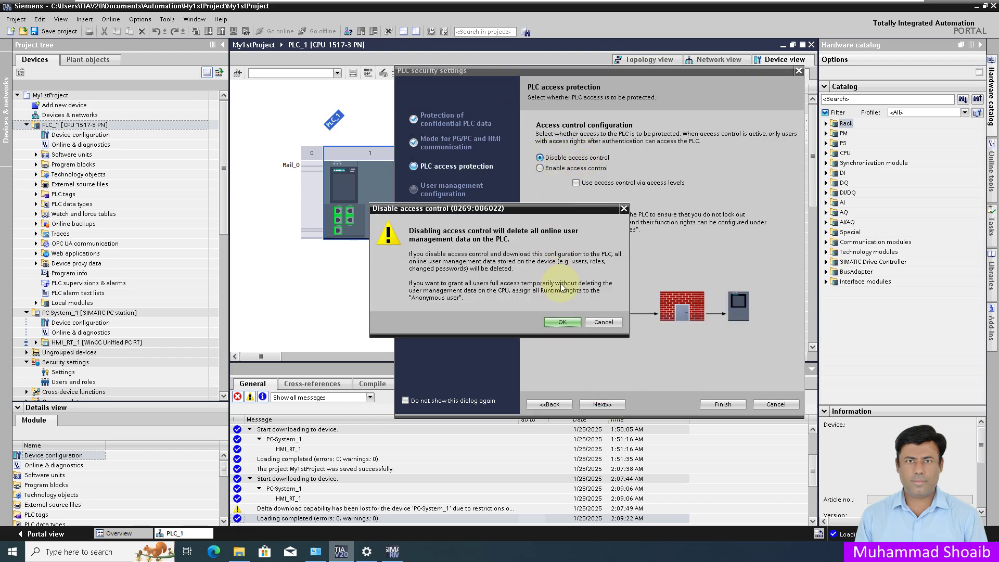
pyautogui.click(563, 323)
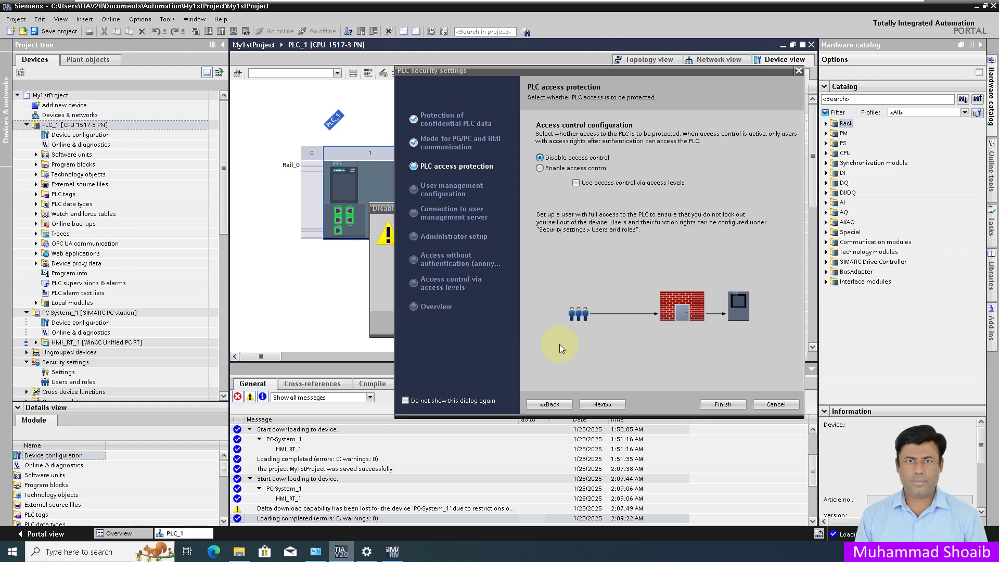
pyautogui.click(607, 404)
pyautogui.click(607, 405)
pyautogui.click(607, 405)
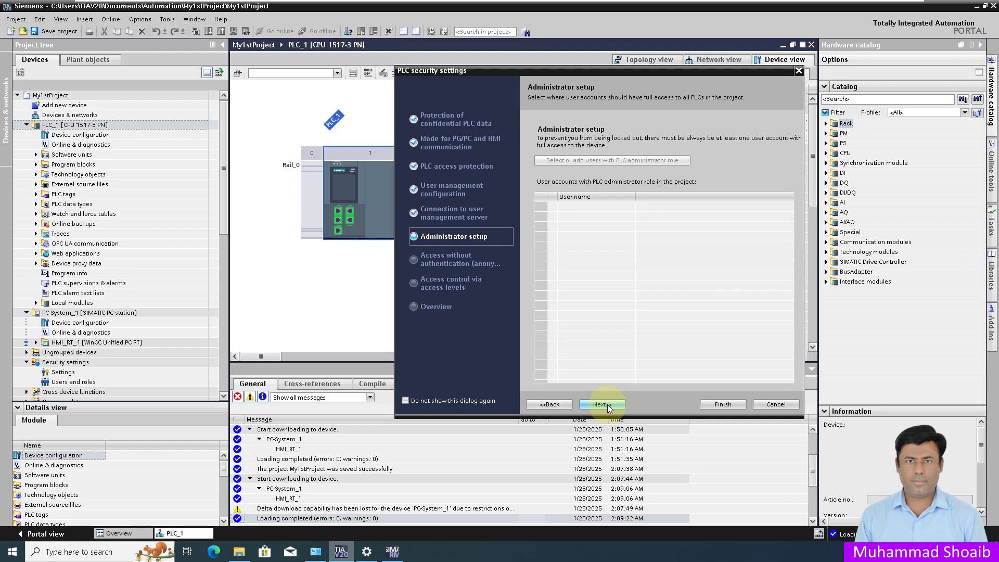
pyautogui.click(607, 405)
pyautogui.click(607, 405)
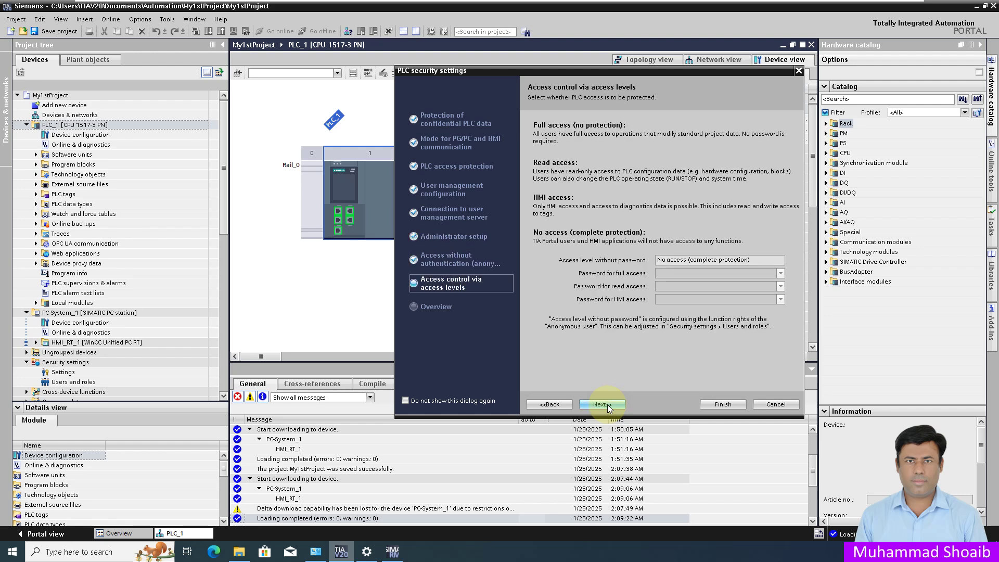
pyautogui.click(607, 404)
pyautogui.click(609, 404)
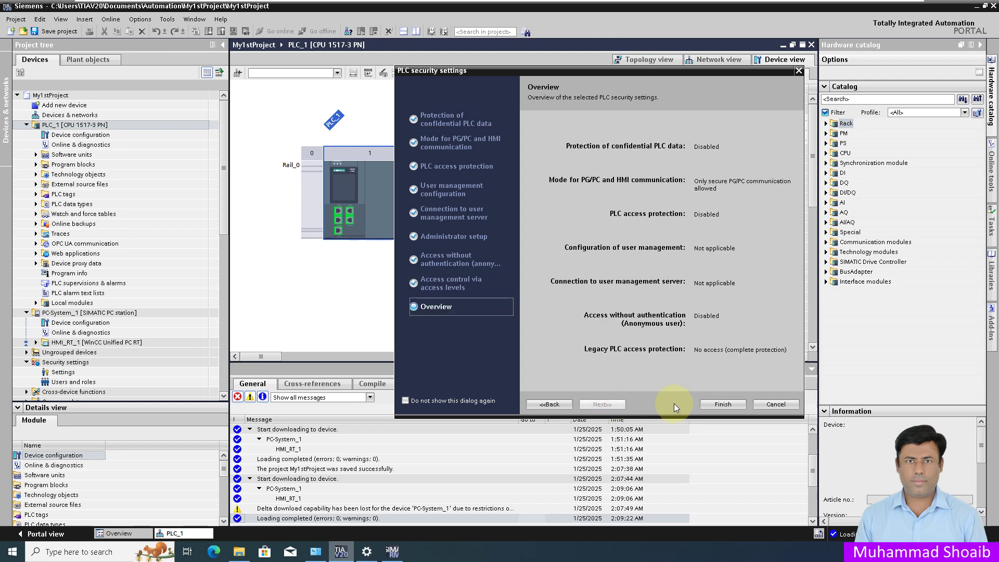
pyautogui.click(722, 405)
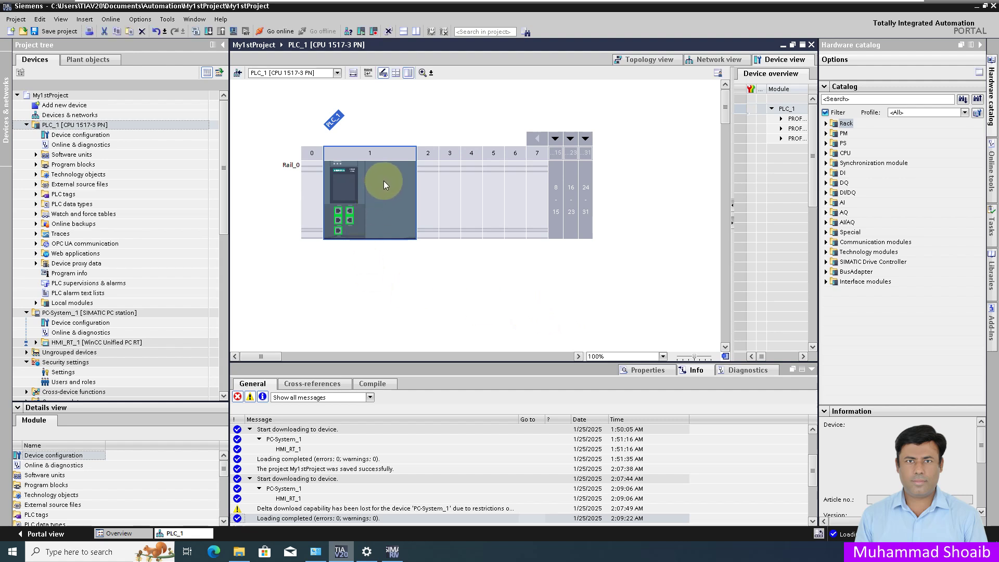
# Step: Change PLC_1's PROFINET interface [X1] IP address to 192.168.0.11
pyautogui.click(644, 371)
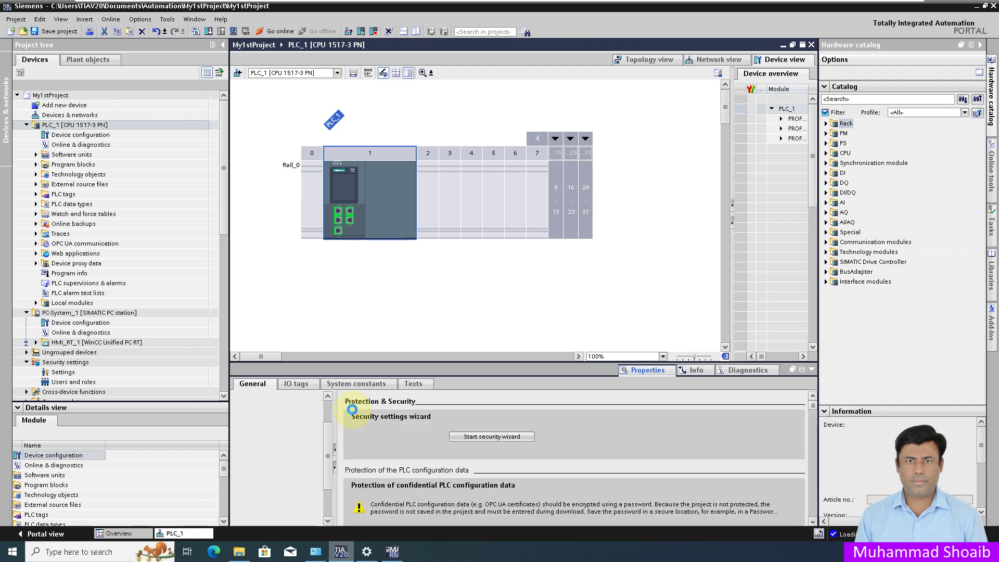
pyautogui.click(284, 475)
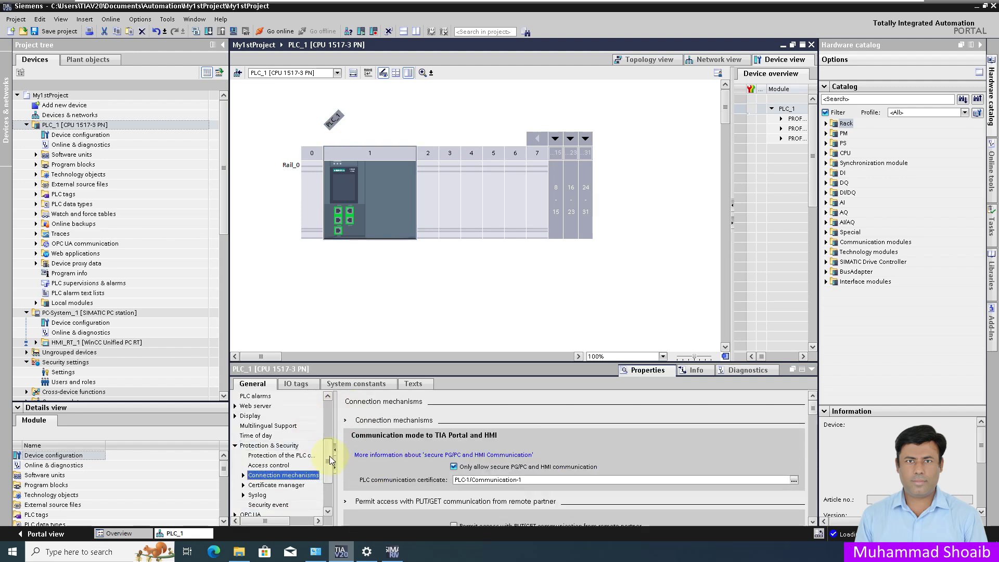
pyautogui.moveTo(328, 460); pyautogui.dragTo(328, 413)
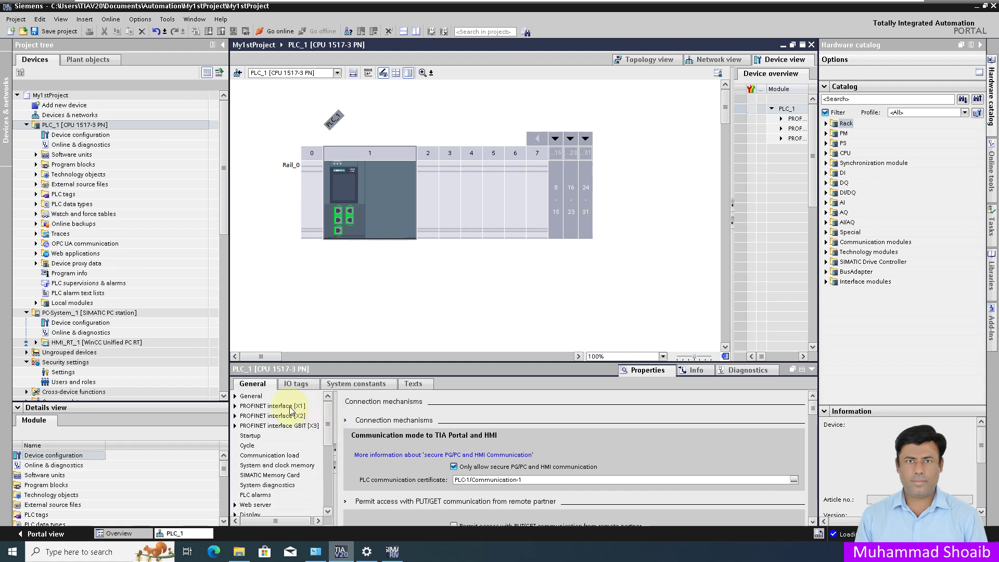
pyautogui.click(290, 407)
pyautogui.click(539, 478)
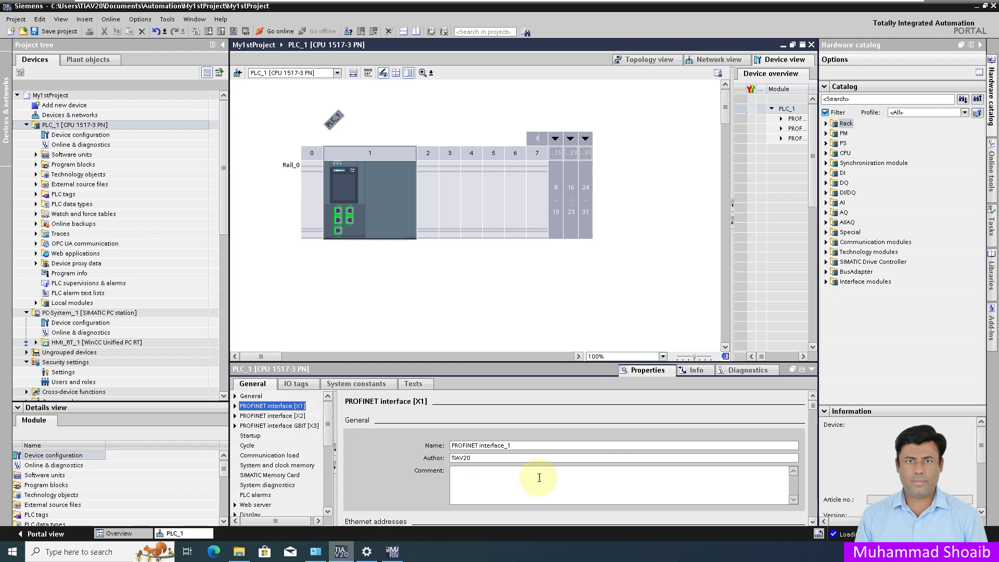
pyautogui.scroll(-2, 388, 476)
pyautogui.scroll(-3, 391, 478)
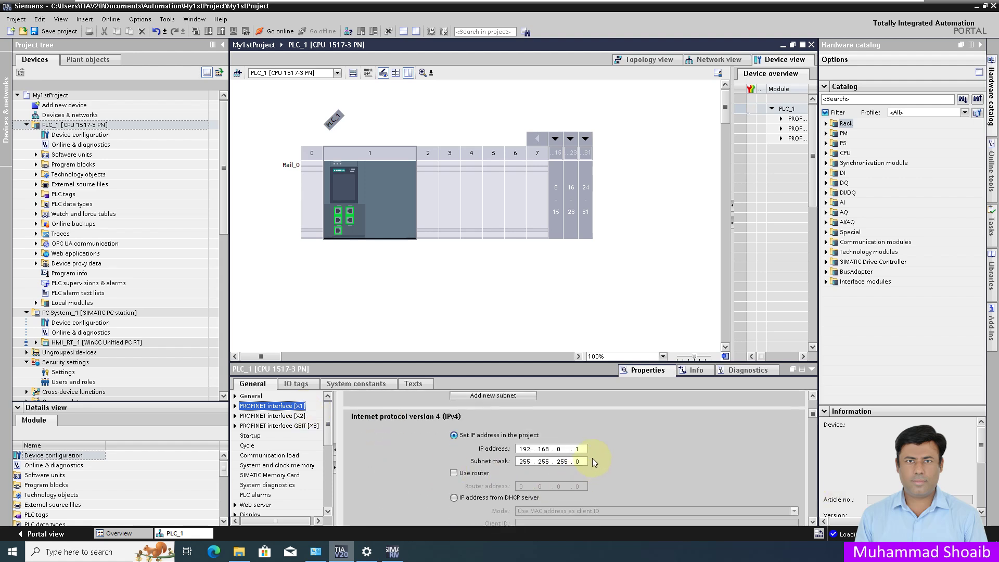
pyautogui.click(583, 450)
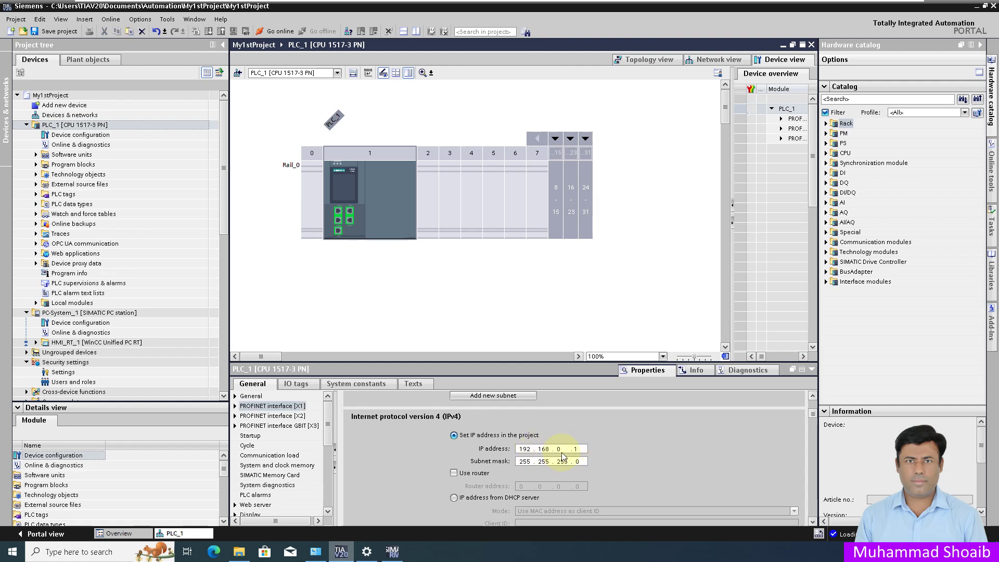
pyautogui.write('1')
pyautogui.press('Return')
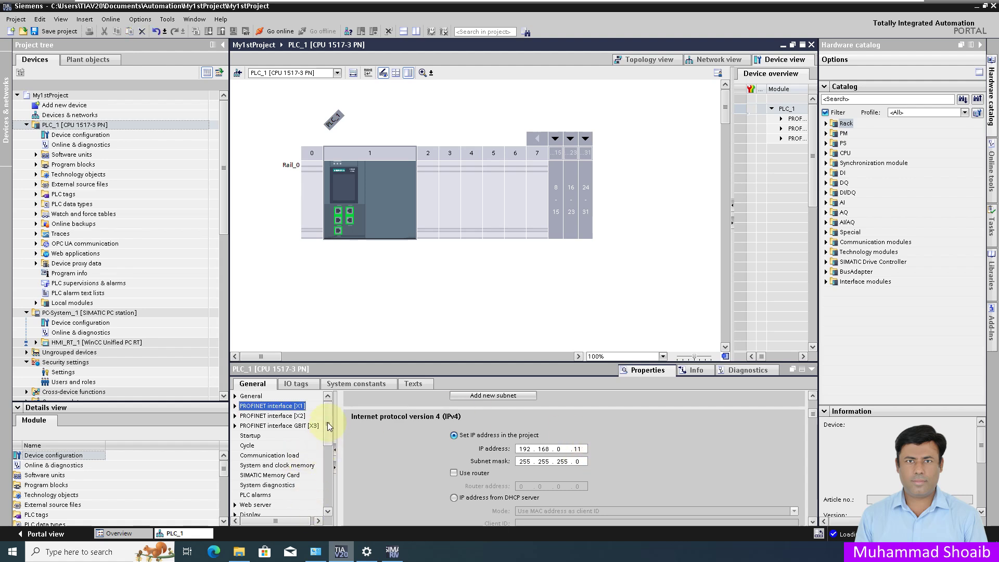
# Step: Tick Permit access with PUT/GET communication from remote partner under Connection mechanisms
pyautogui.scroll(-2, 327, 439)
pyautogui.moveTo(327, 450); pyautogui.dragTo(328, 473)
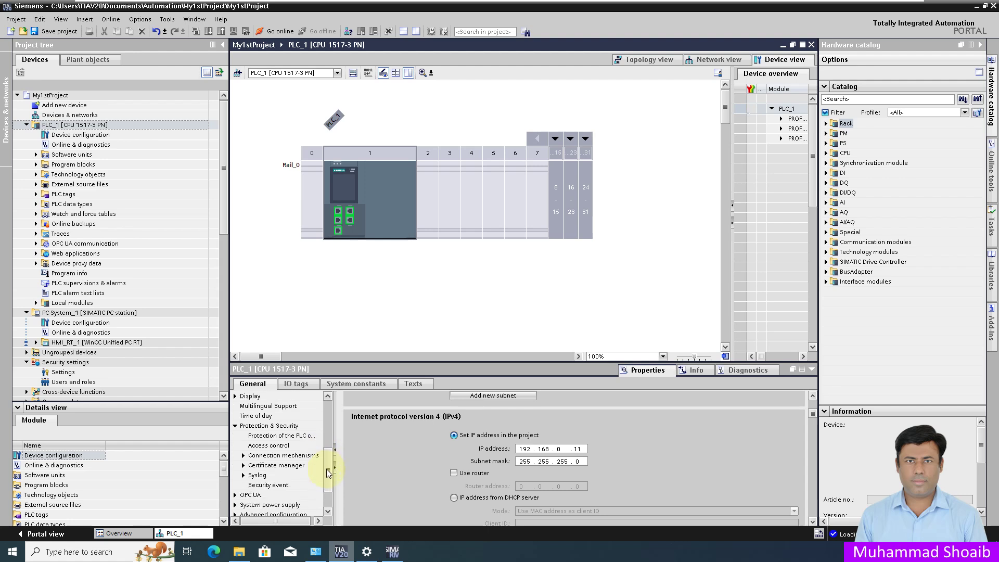
pyautogui.click(276, 457)
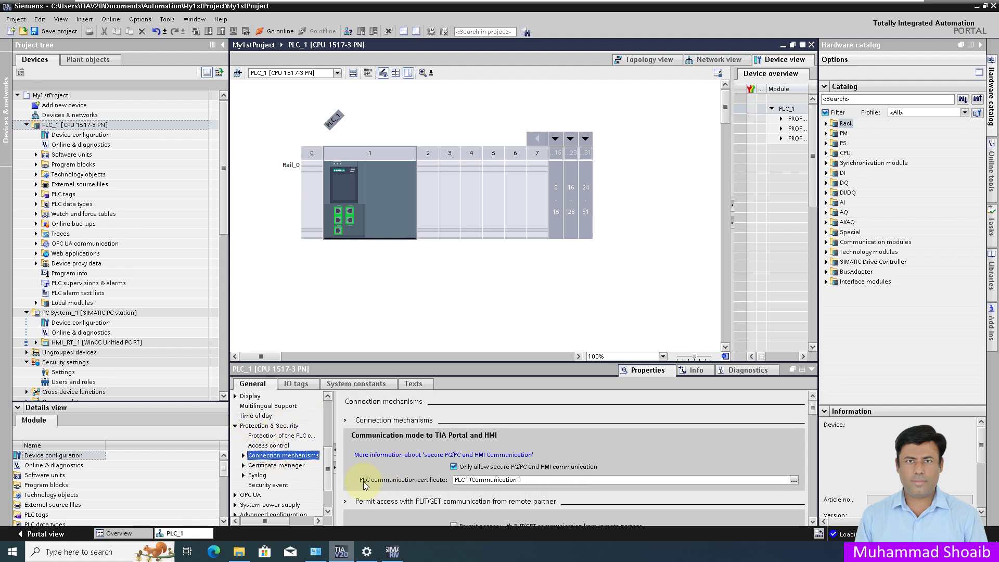
pyautogui.scroll(-2, 362, 475)
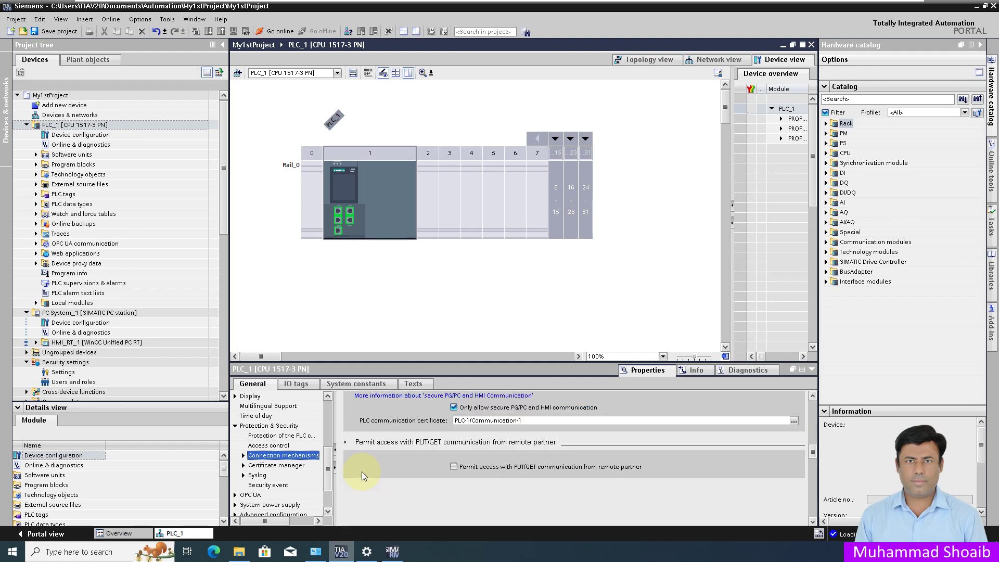
pyautogui.click(454, 467)
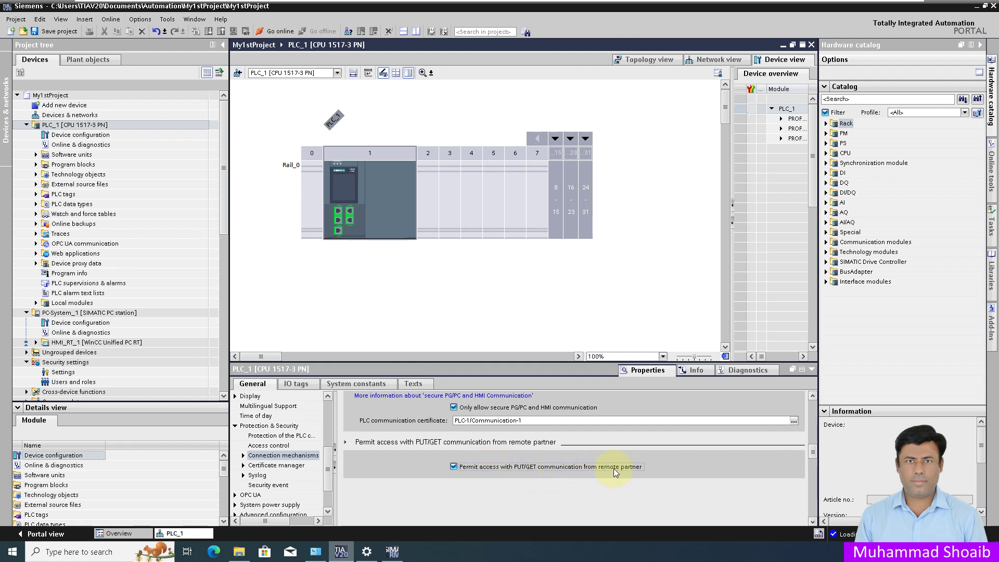
pyautogui.rightClick(51, 96)
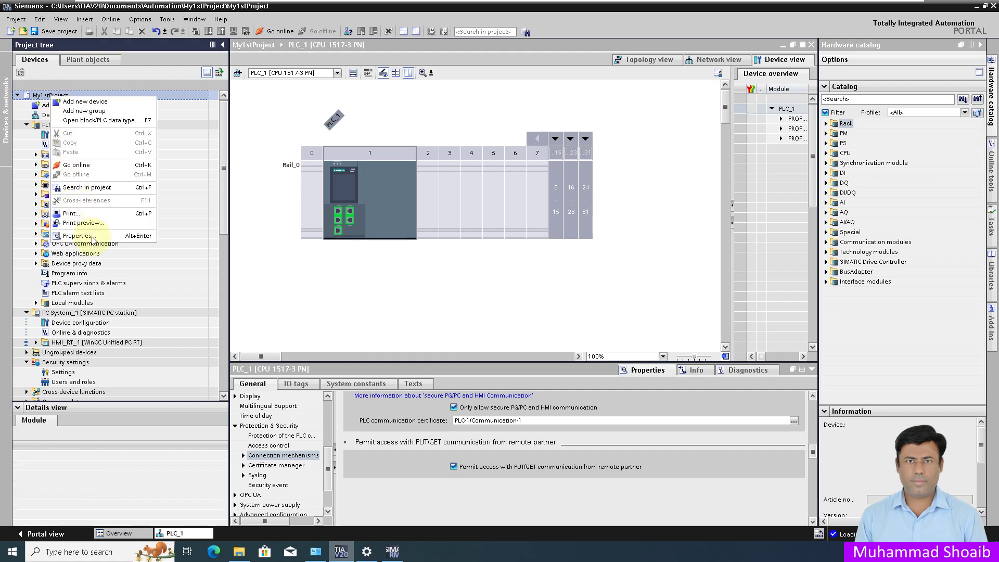
# Step: Enable Support simulation during block compilation in My1stProject's protection properties
pyautogui.click(77, 236)
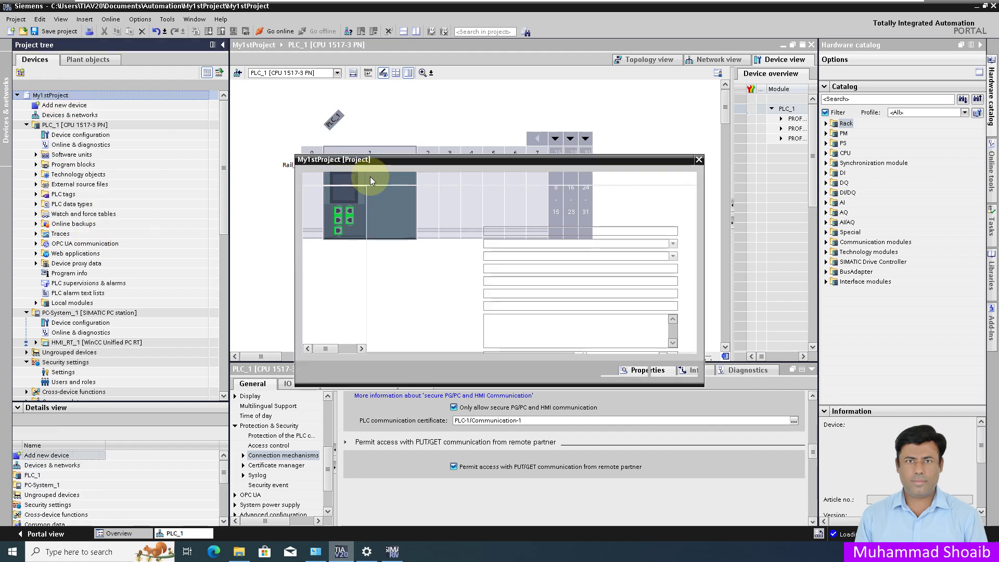
pyautogui.click(375, 179)
pyautogui.click(430, 231)
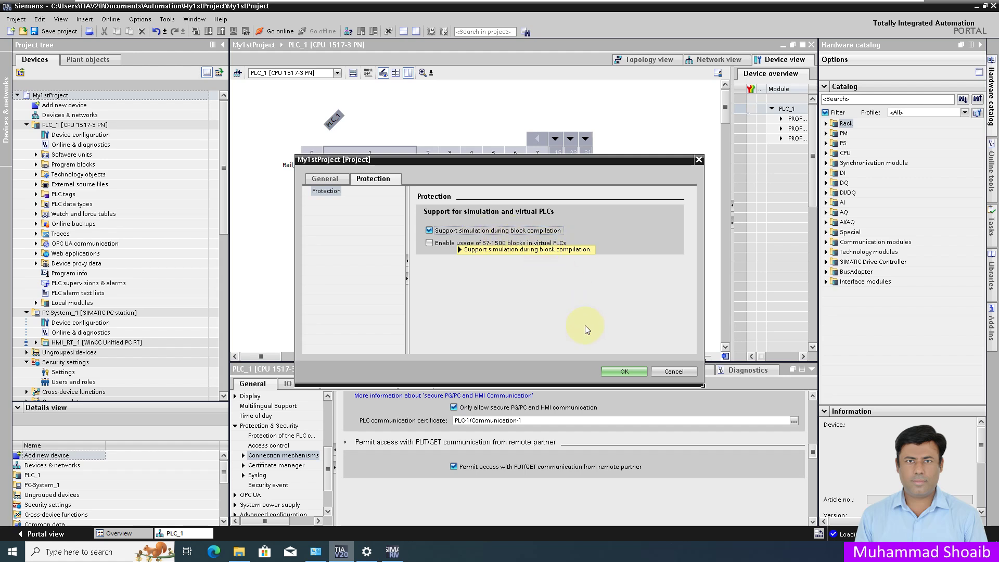
pyautogui.click(622, 372)
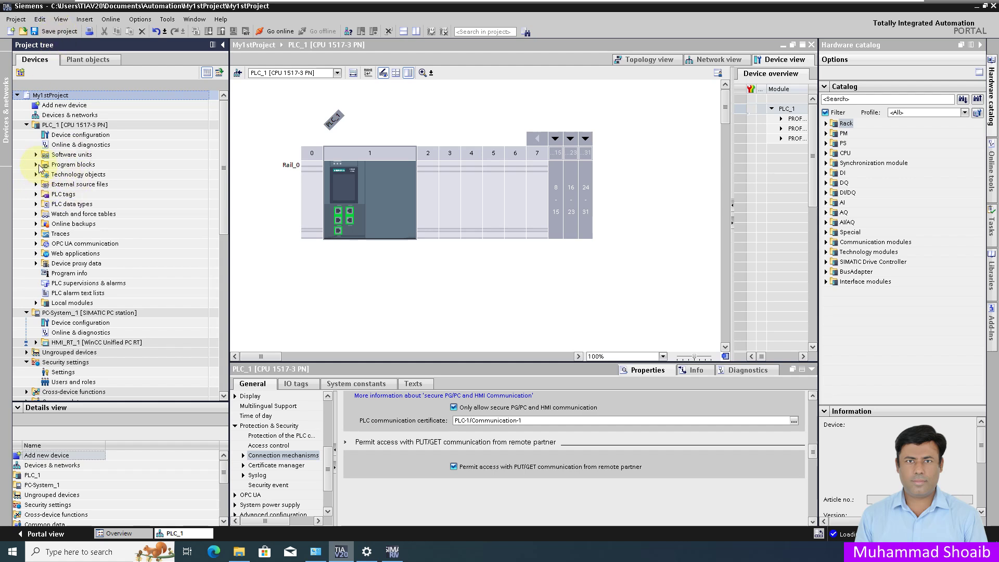
# Step: Expand PLC_1's Program blocks folder and open Main [OB1]
pyautogui.click(35, 165)
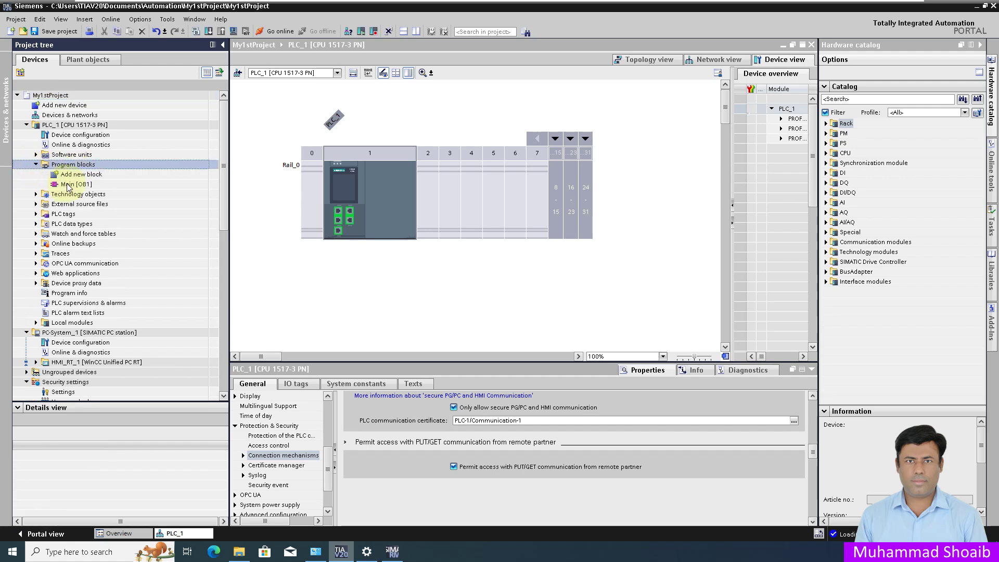
pyautogui.click(68, 185)
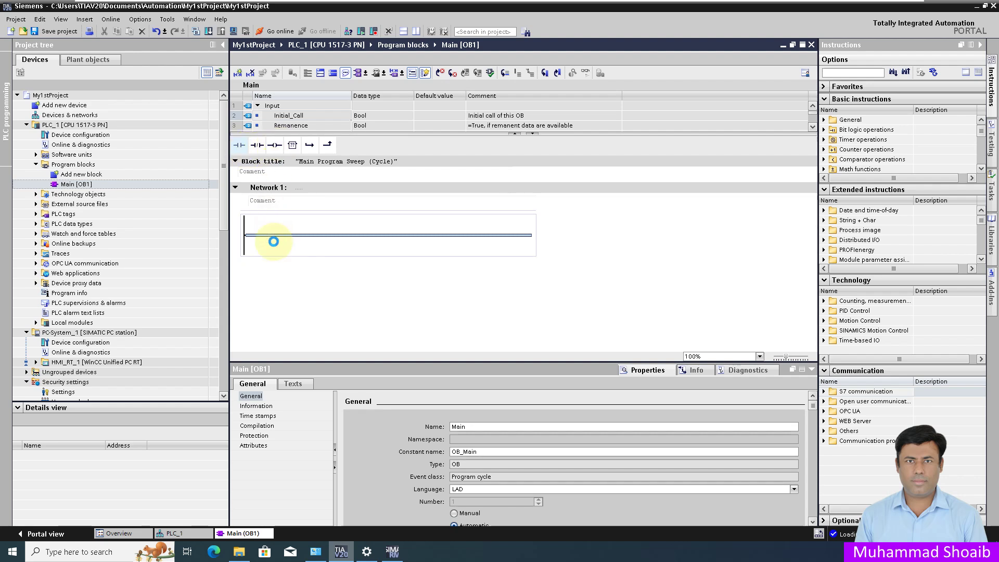
# Step: Place a normally open contact and an output coil on Network 1, with operands Start_PB and Motor
pyautogui.moveTo(274, 241); pyautogui.dragTo(274, 241)
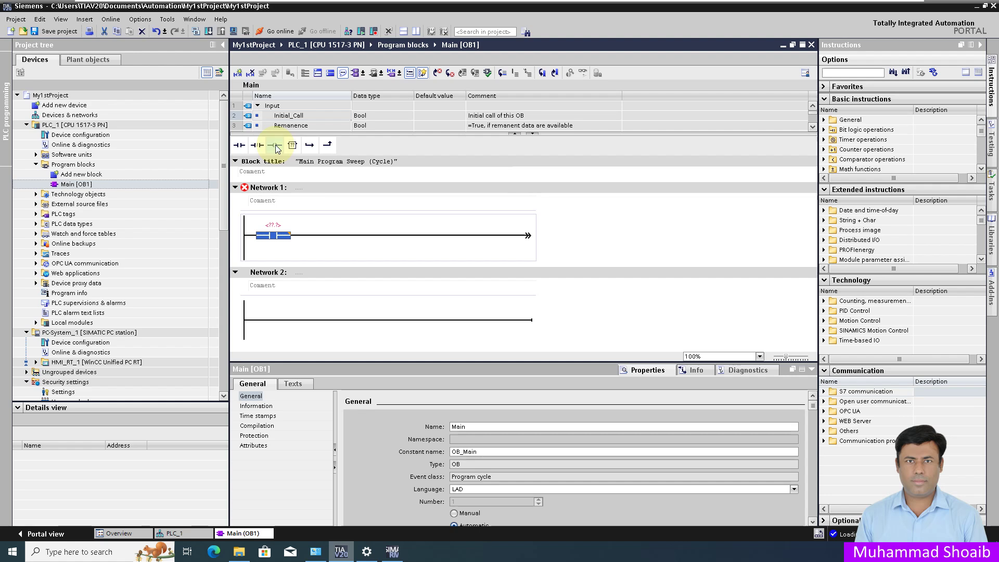
pyautogui.moveTo(276, 149); pyautogui.dragTo(330, 216)
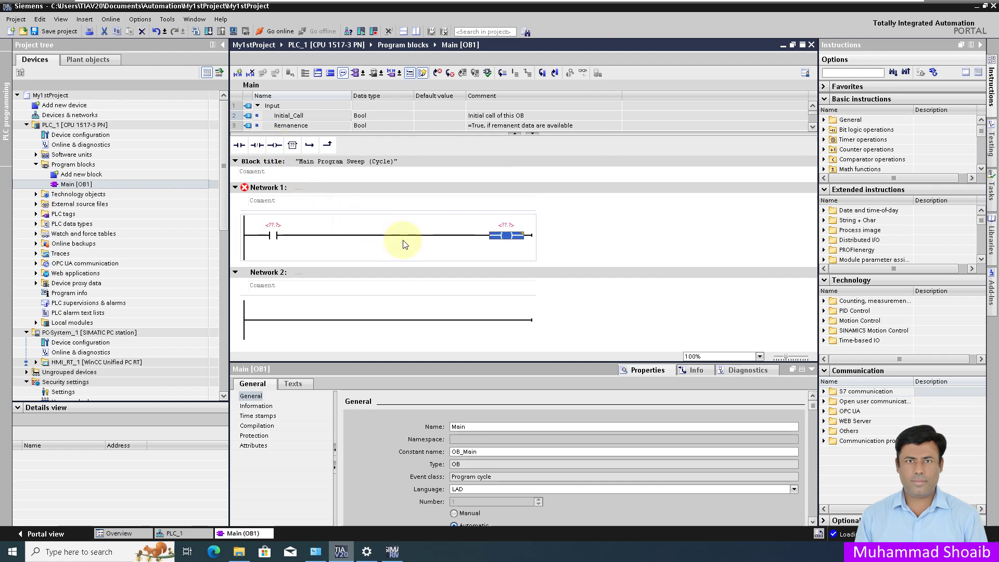
pyautogui.click(274, 226)
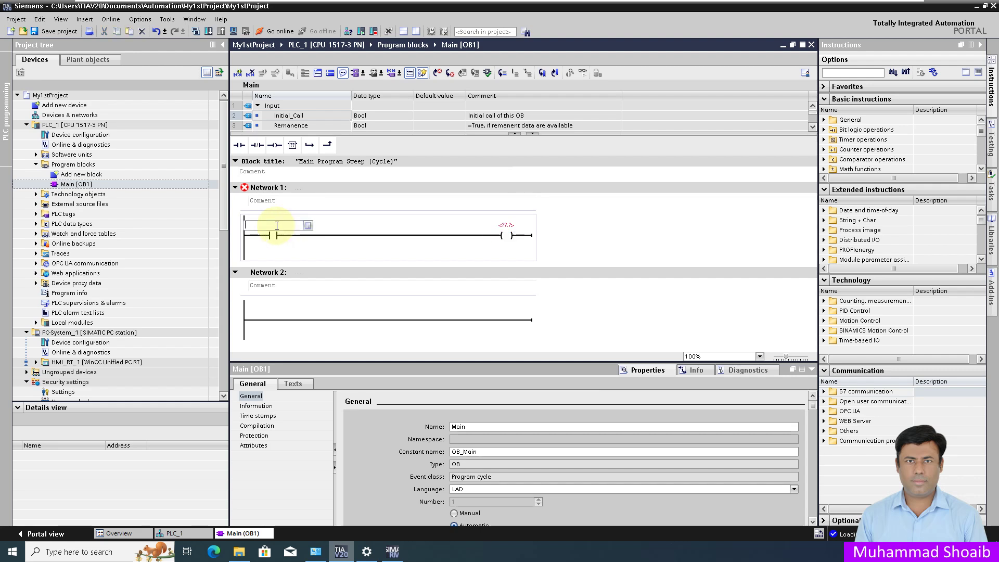
pyautogui.write('Start_PB')
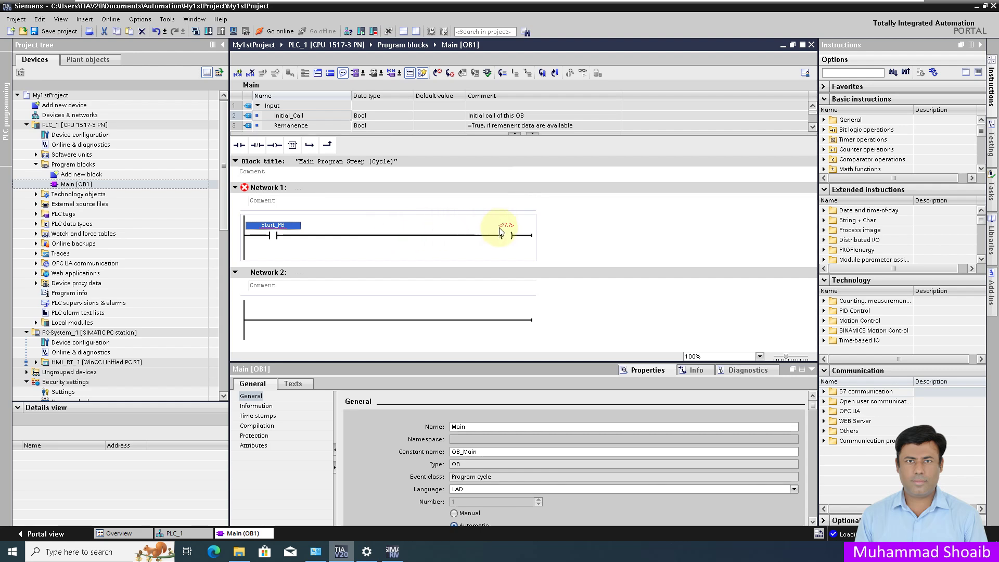
pyautogui.click(503, 225)
pyautogui.write('Motor')
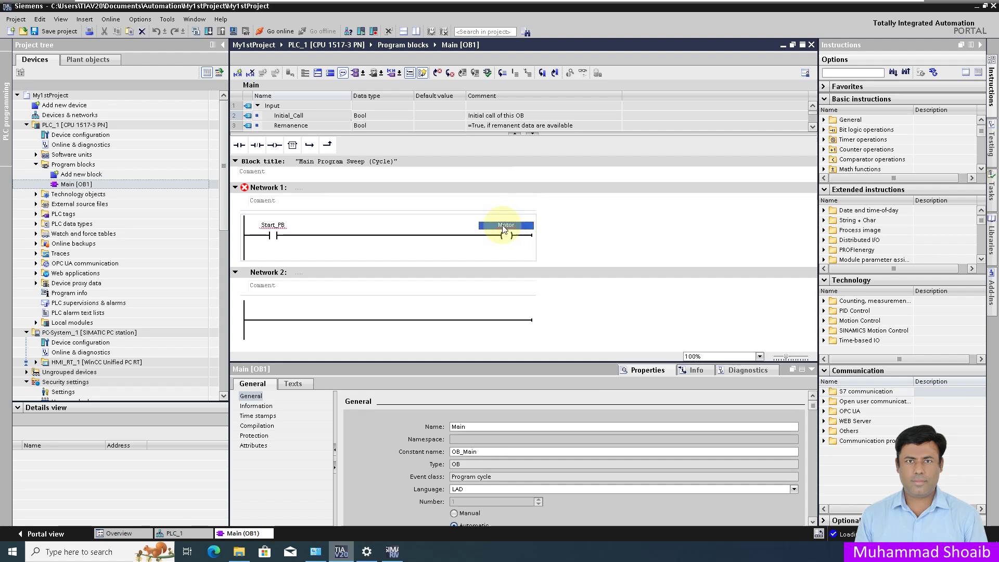
pyautogui.click(272, 226)
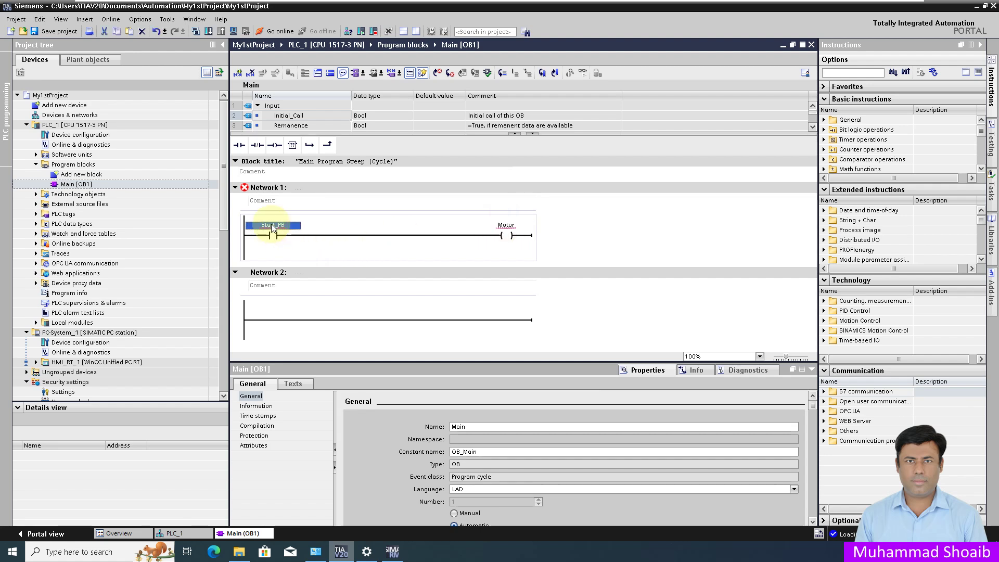
pyautogui.rightClick(272, 226)
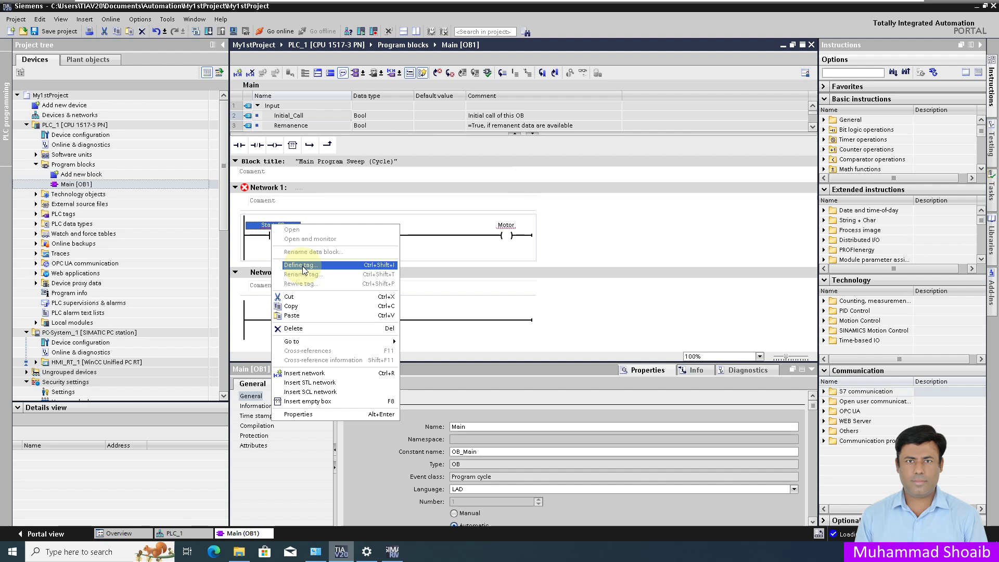
# Step: Define Start_PB in the default tag table as a Global Memory Bool at %M0.0
pyautogui.click(304, 269)
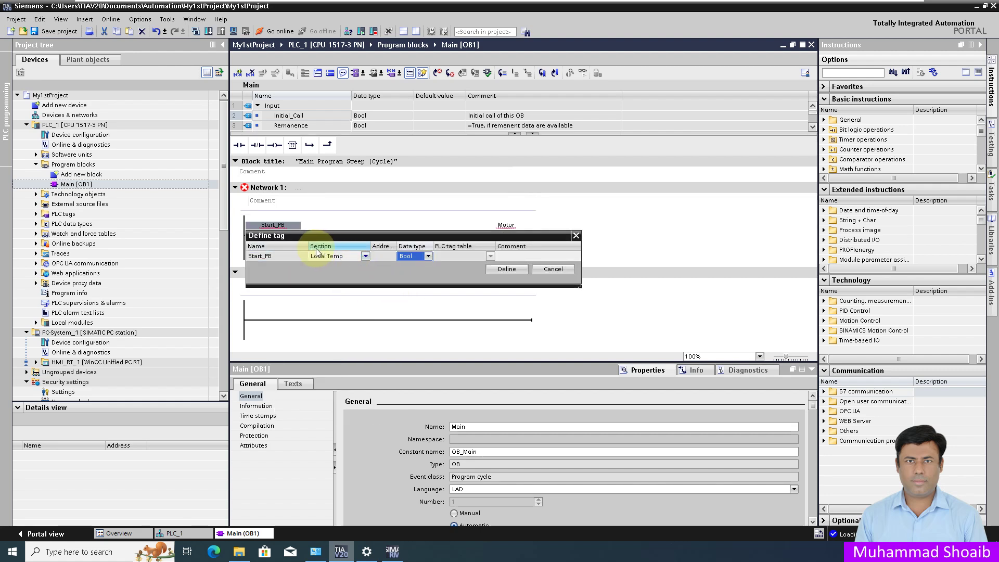
pyautogui.click(366, 257)
pyautogui.click(367, 257)
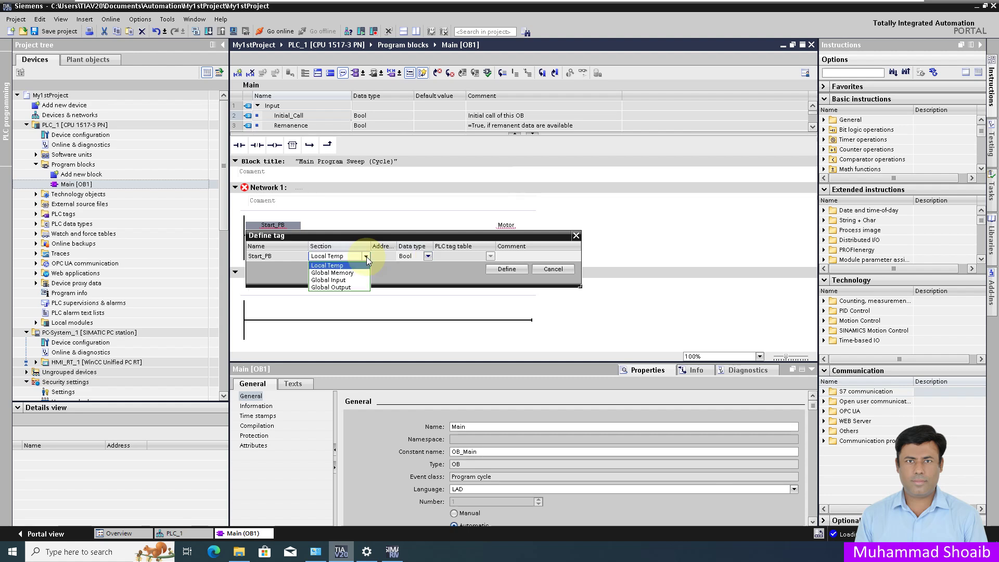
pyautogui.click(328, 274)
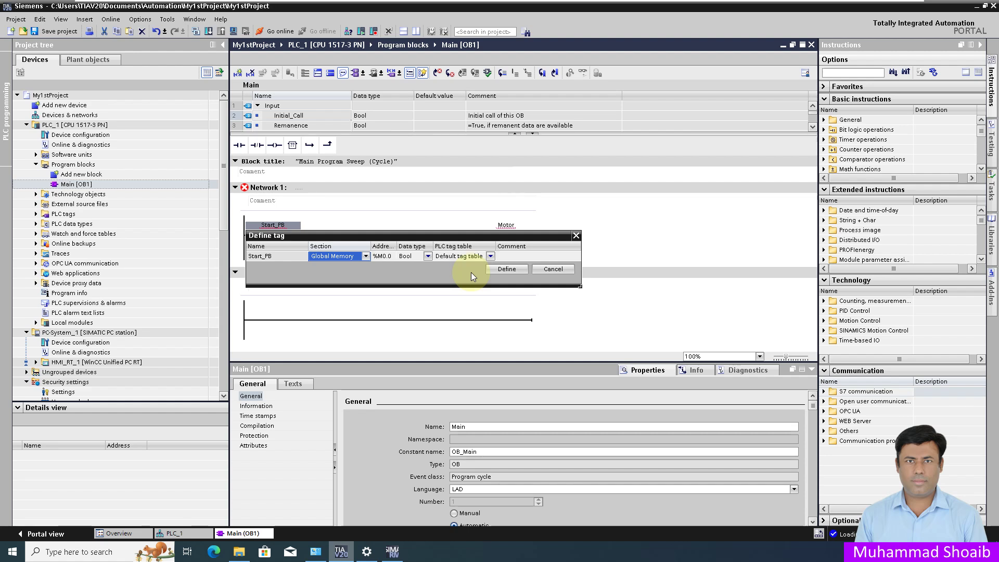
pyautogui.click(499, 269)
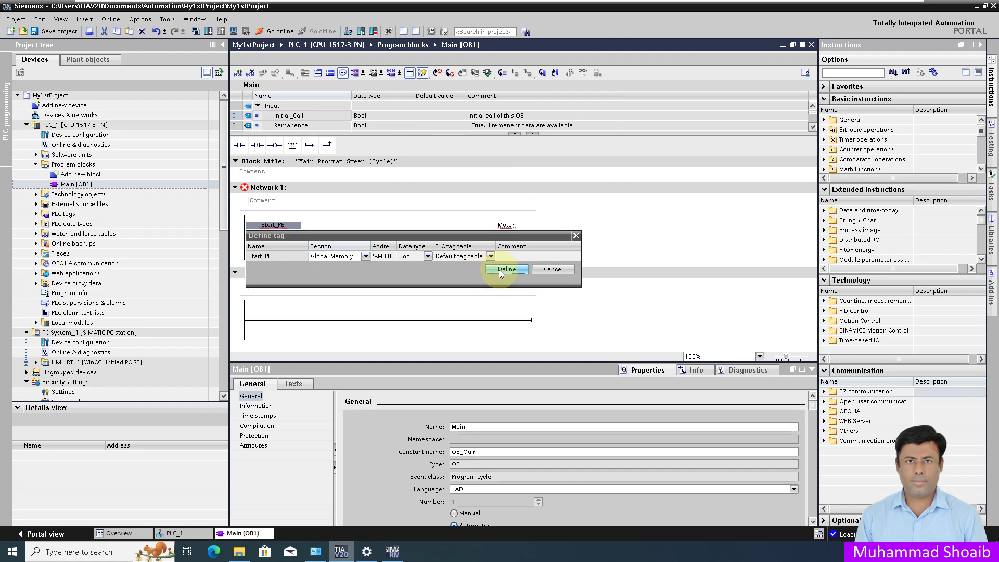
pyautogui.click(505, 225)
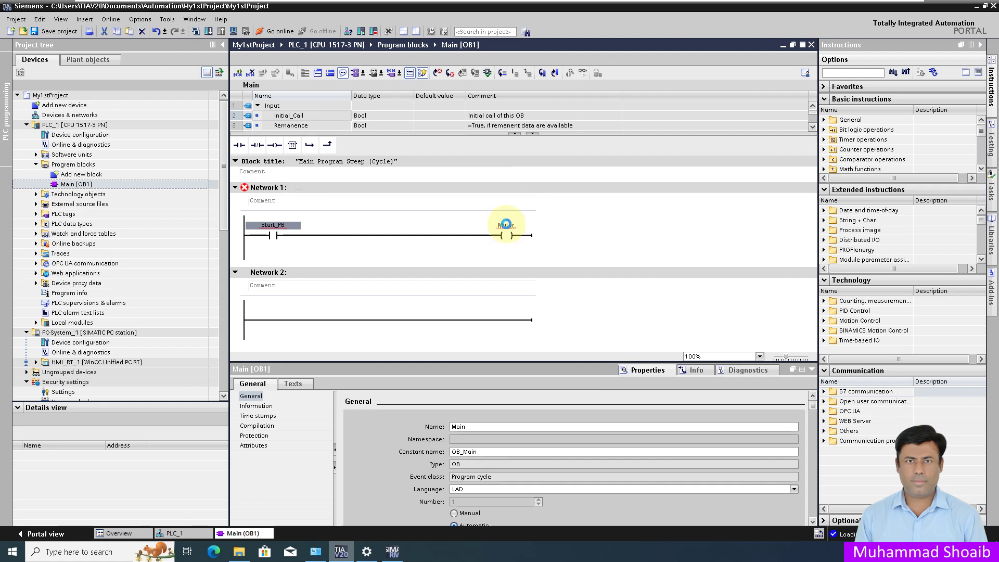
pyautogui.click(437, 227)
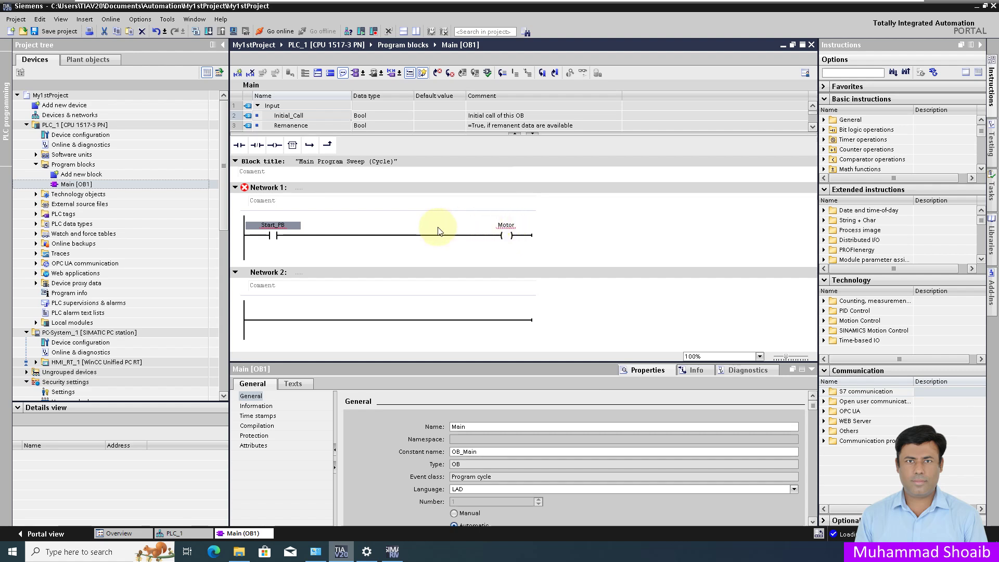
# Step: Define the Motor coil operand as a Global Output Bool tag at %Q0.0
pyautogui.rightClick(503, 235)
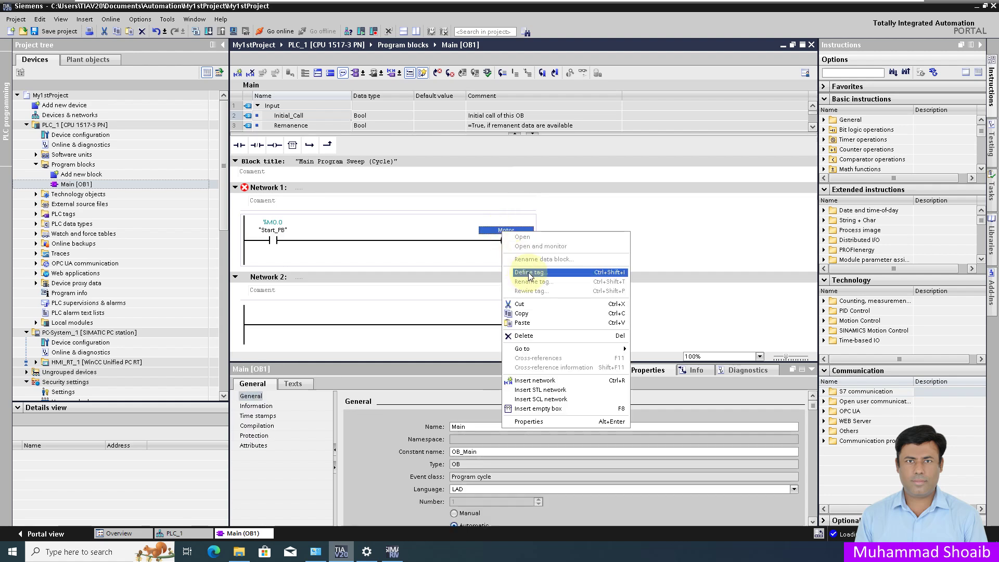
pyautogui.click(530, 274)
pyautogui.click(598, 260)
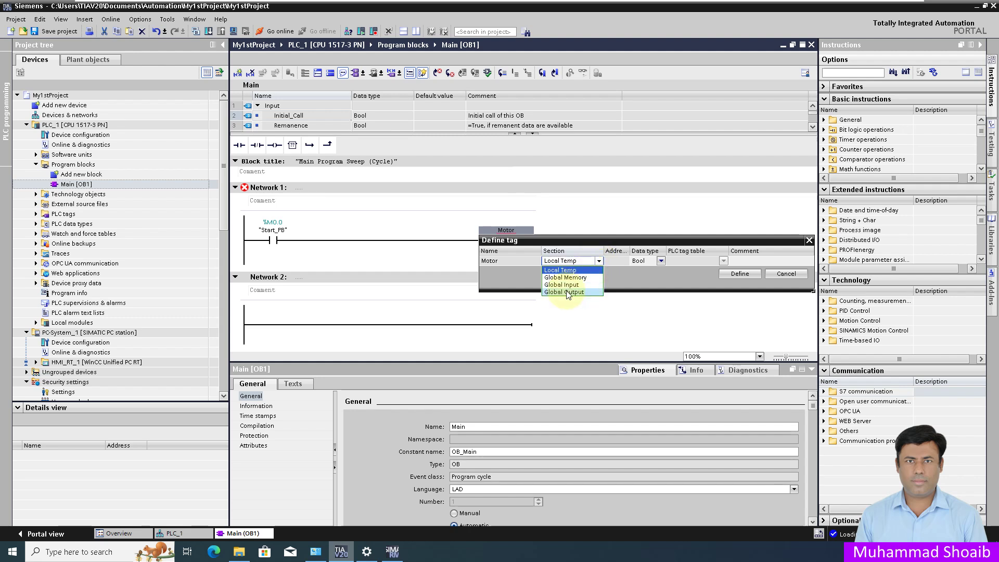
pyautogui.click(567, 292)
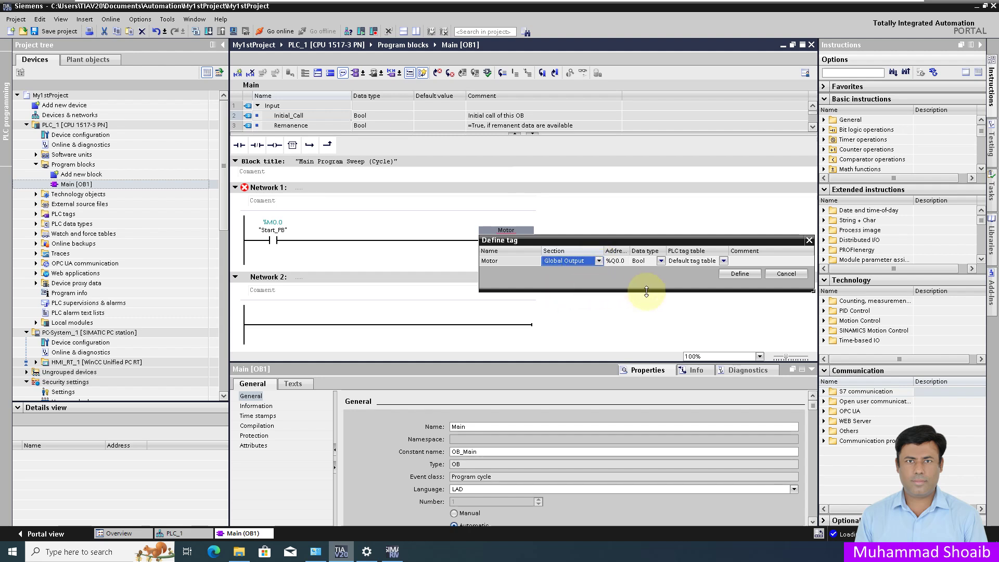
pyautogui.click(737, 273)
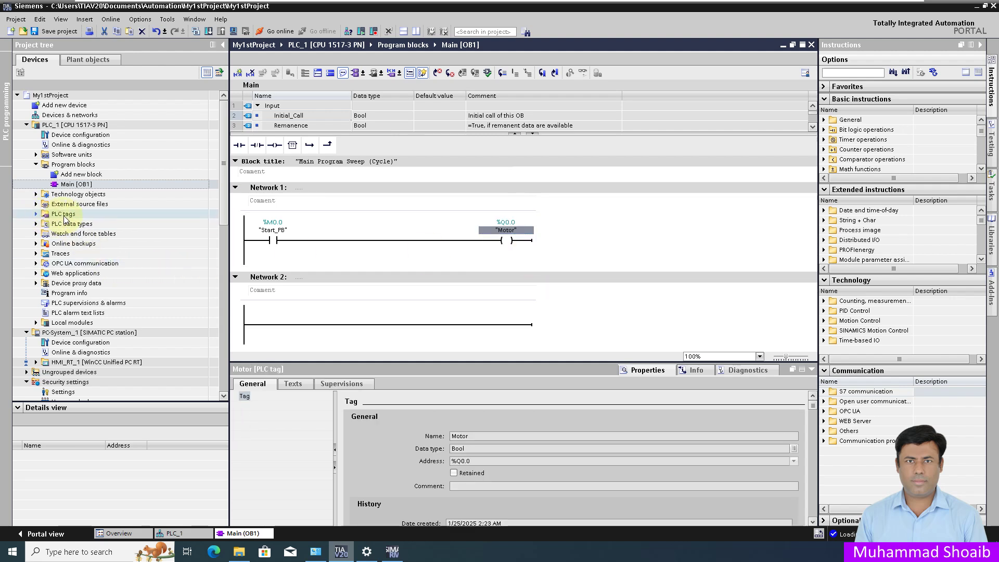
# Step: In the all-PLC-tags table, add a Motor_Speed tag of data type Int
pyautogui.click(37, 214)
pyautogui.click(84, 224)
pyautogui.doubleClick(84, 224)
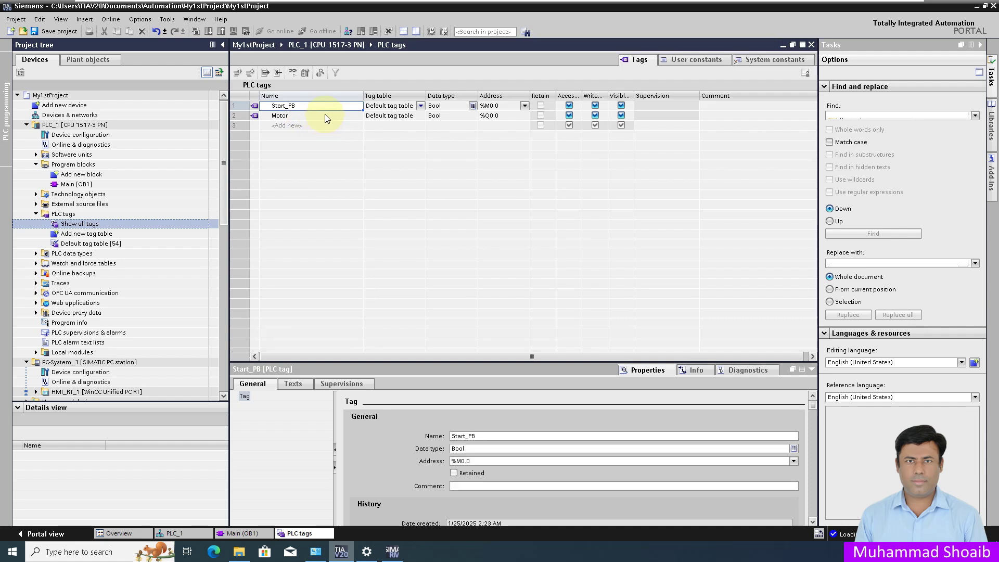
pyautogui.click(310, 126)
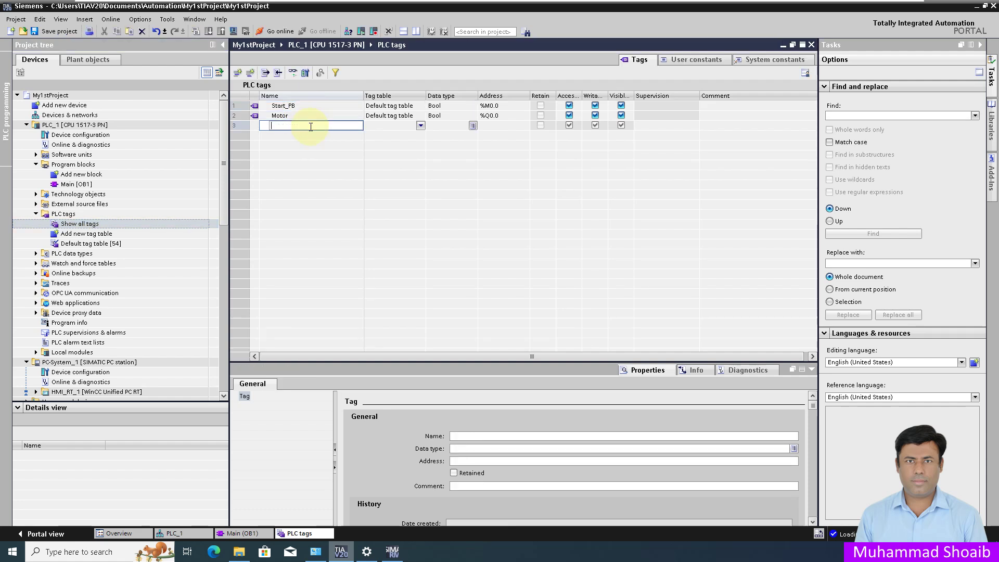
pyautogui.write('Motor')
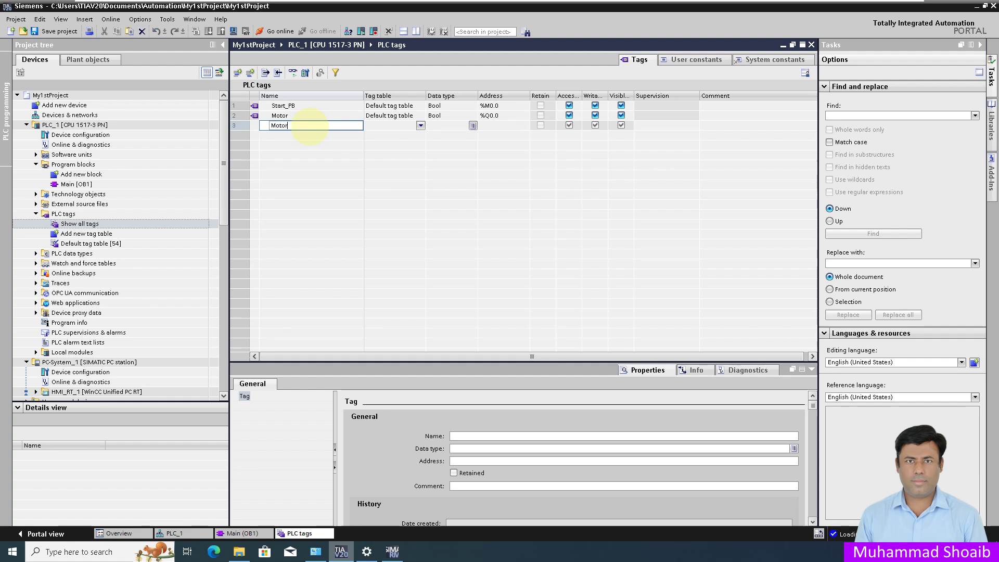
pyautogui.write('_Speed')
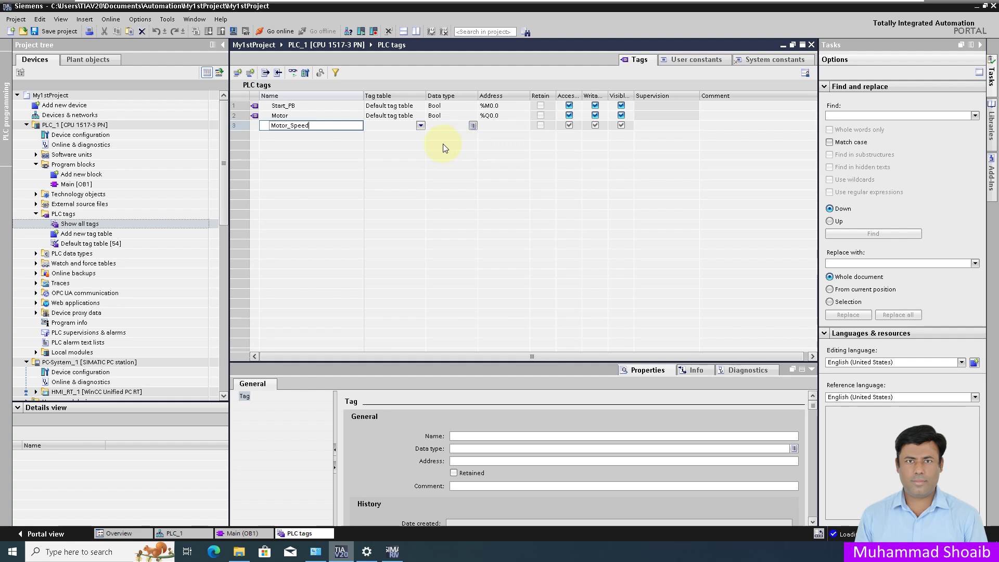
pyautogui.press('Return')
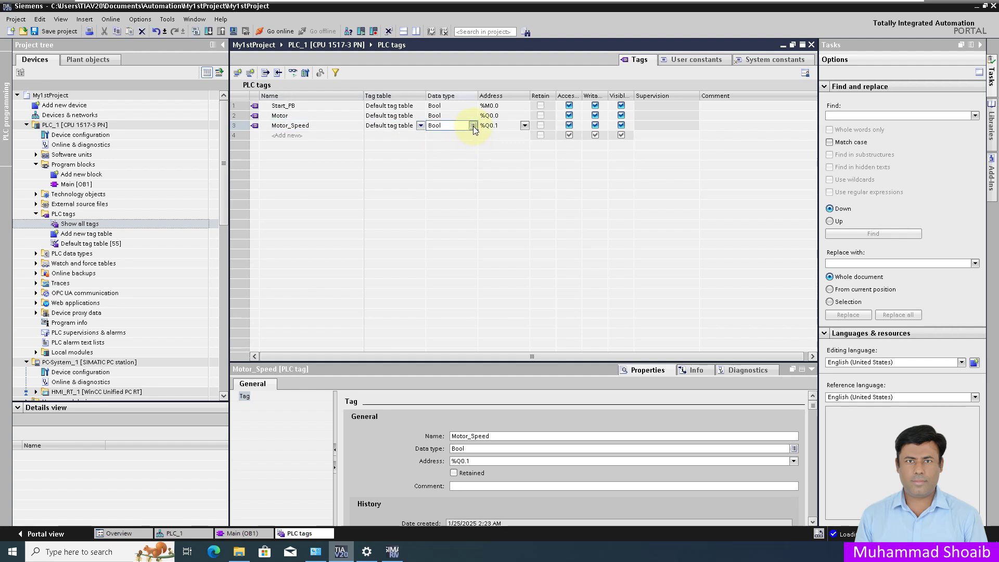
pyautogui.click(452, 125)
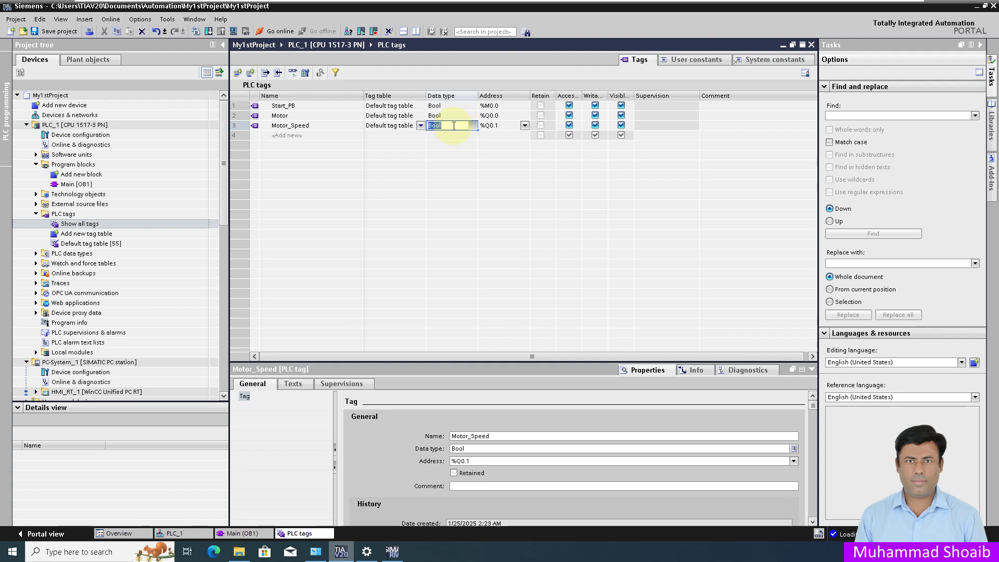
pyautogui.write('int')
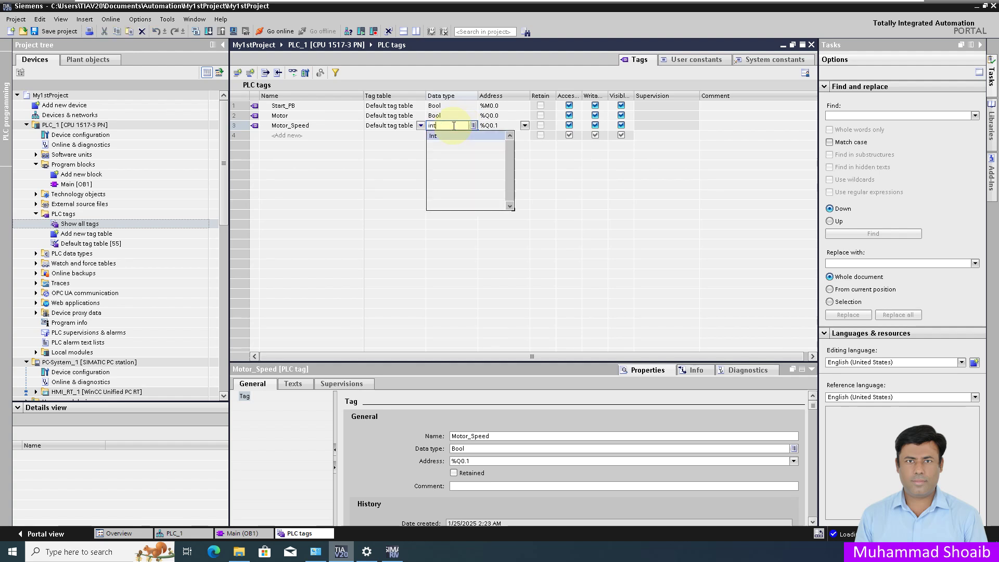
pyautogui.click(448, 136)
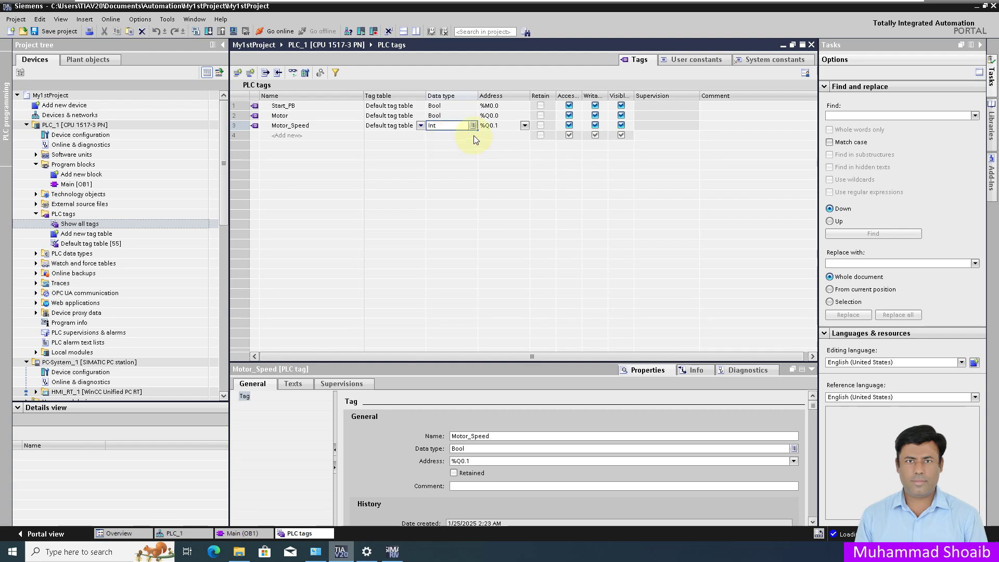
# Step: Assign Motor_Speed the memory word address %MW1, then reopen Main [OB1]
pyautogui.click(524, 126)
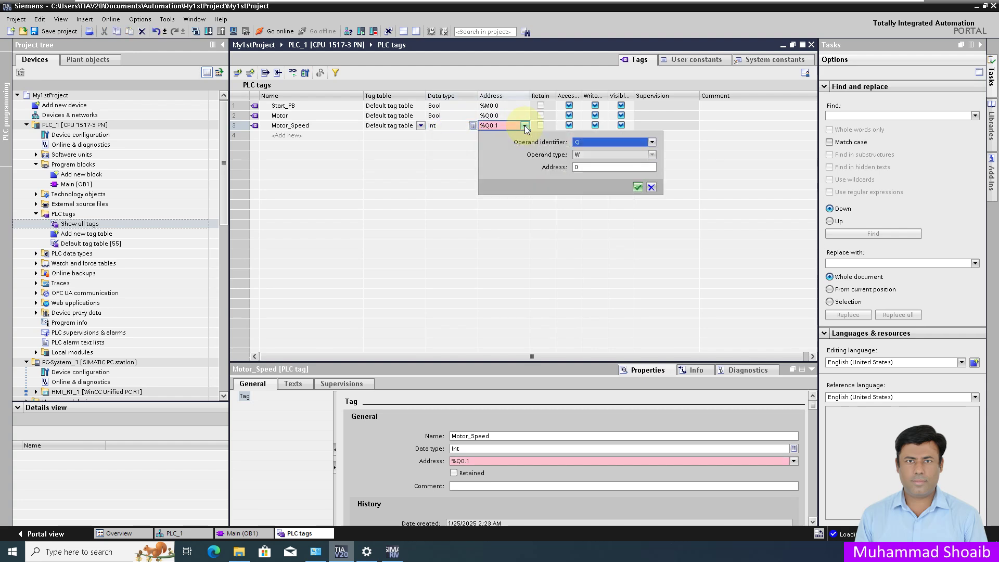
pyautogui.click(649, 142)
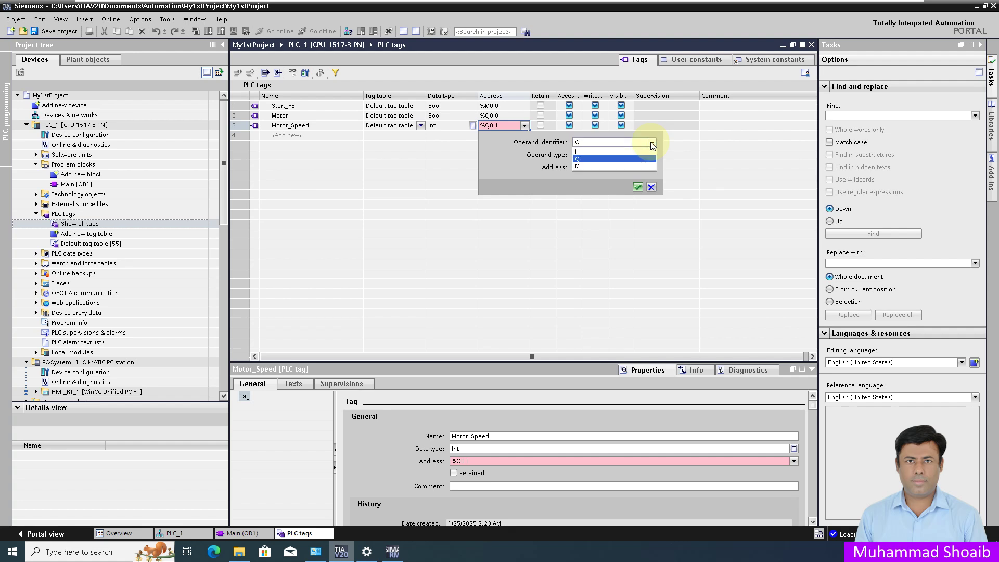
pyautogui.click(578, 167)
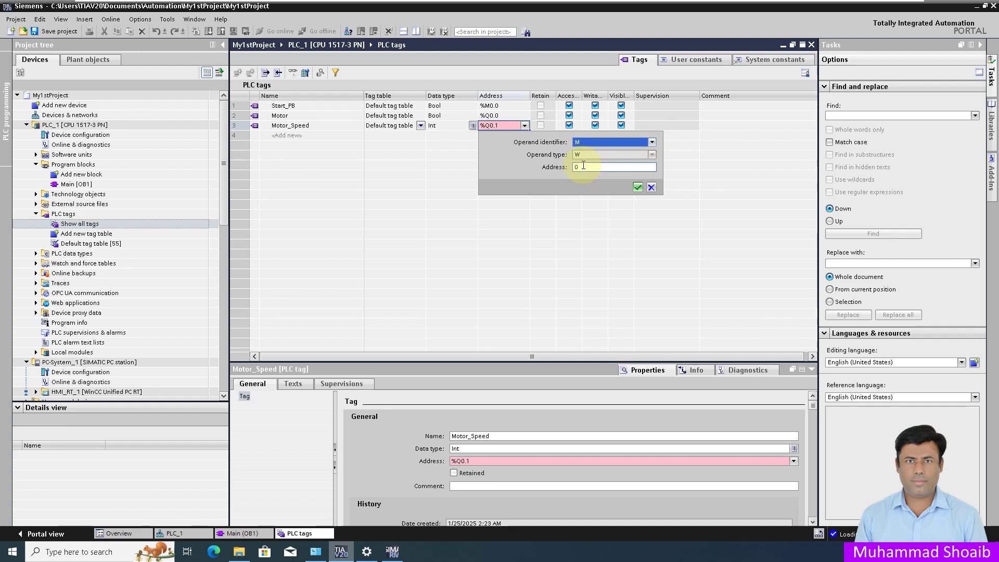
pyautogui.doubleClick(598, 168)
pyautogui.write('1')
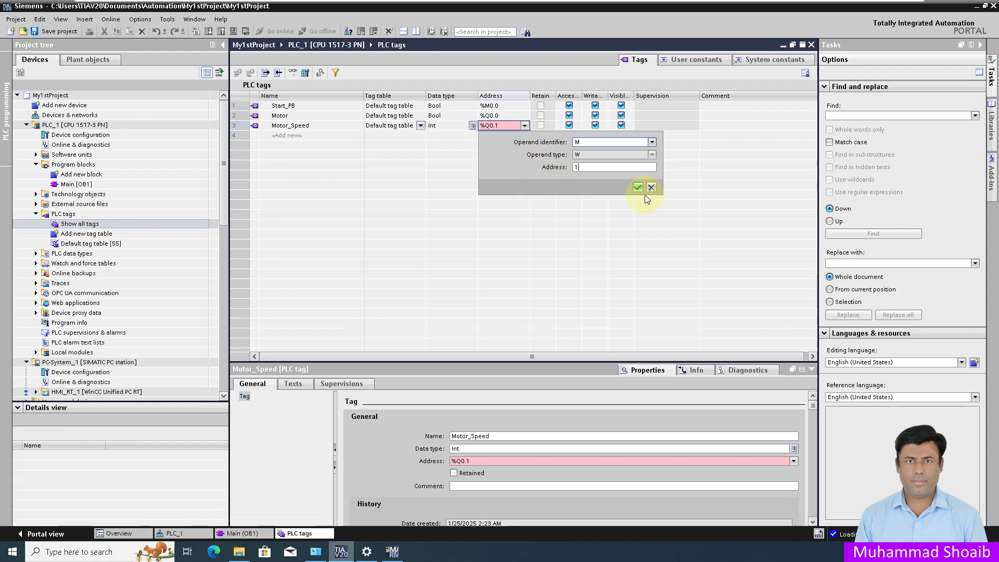
pyautogui.click(637, 188)
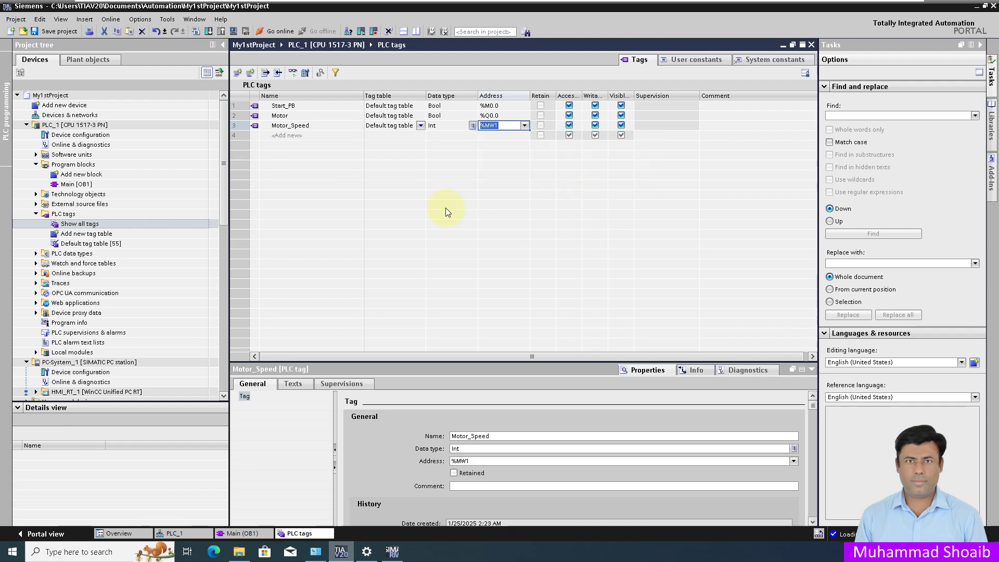
pyautogui.click(524, 125)
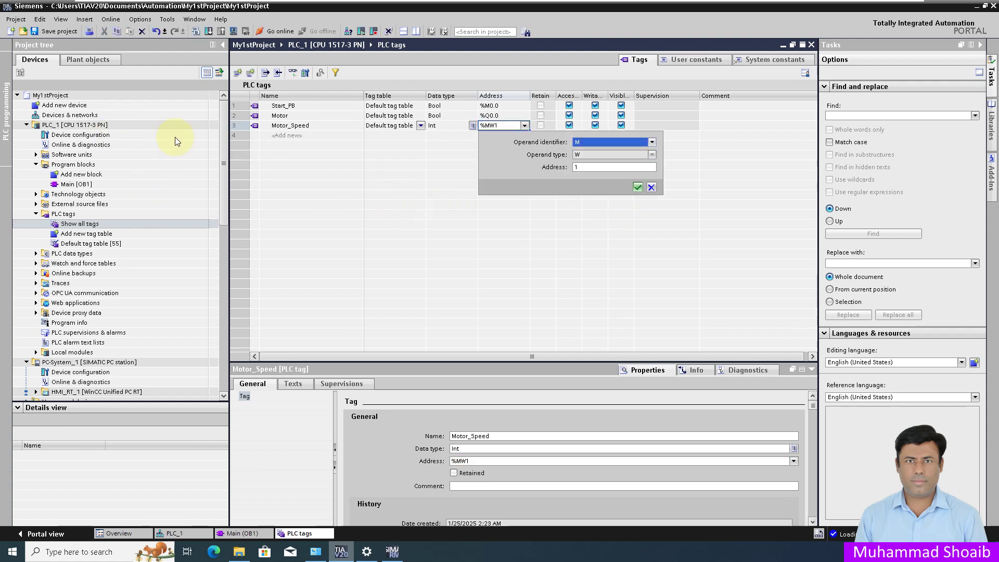
pyautogui.click(638, 188)
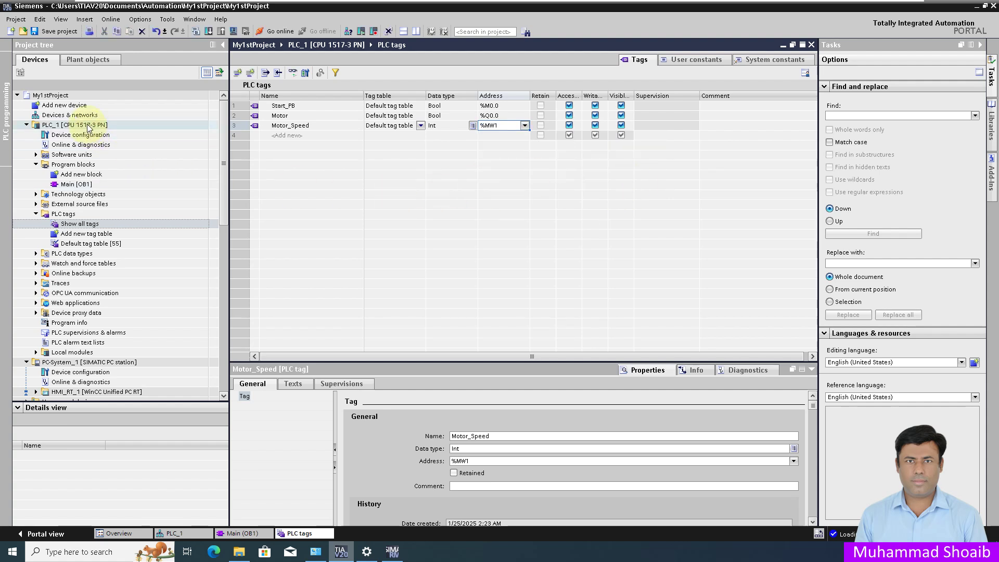
pyautogui.click(73, 184)
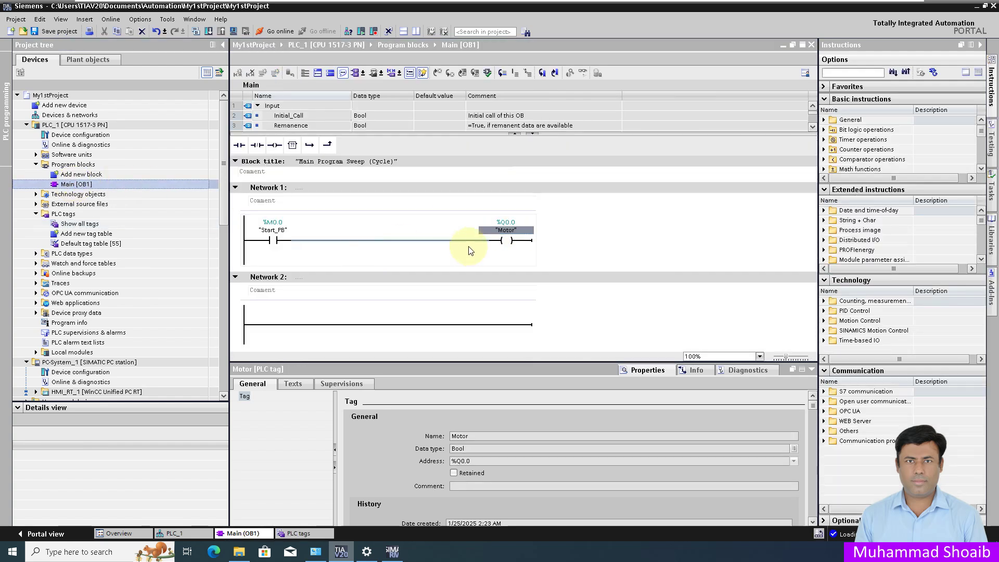
# Step: Run a full software rebuild compile of PLC_1, ending with no errors and one warning
pyautogui.click(92, 126)
pyautogui.rightClick(91, 127)
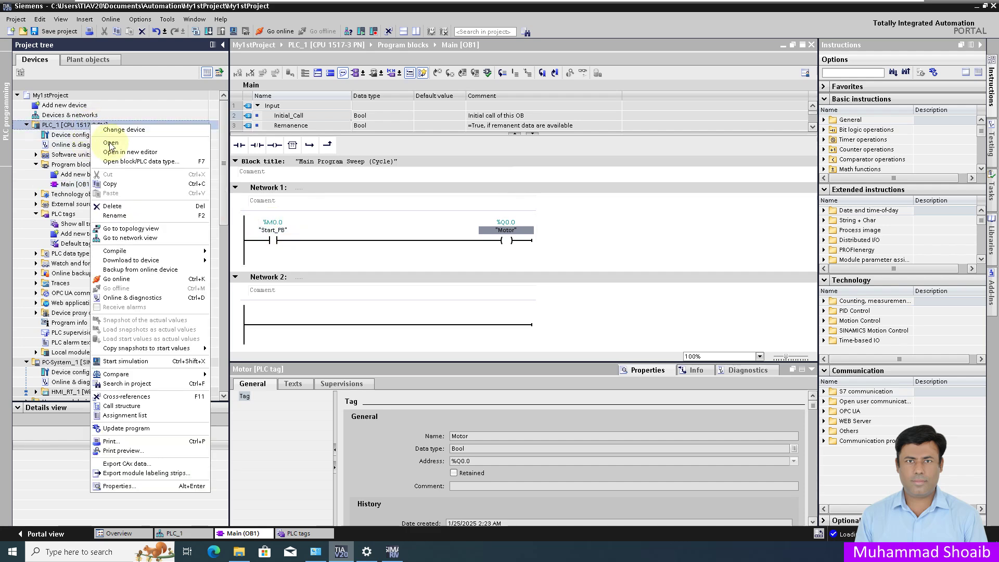
pyautogui.moveTo(201, 251)
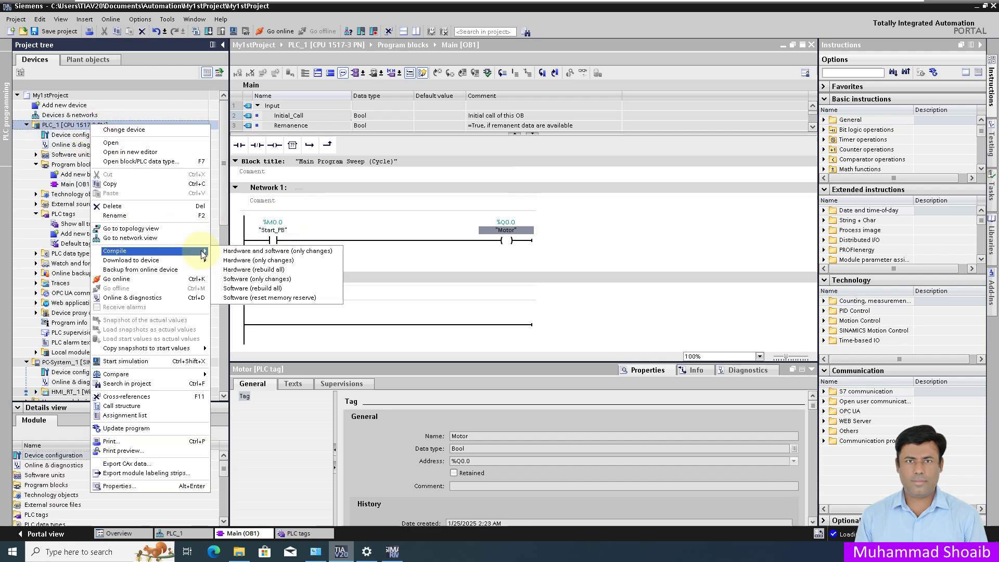
pyautogui.click(262, 289)
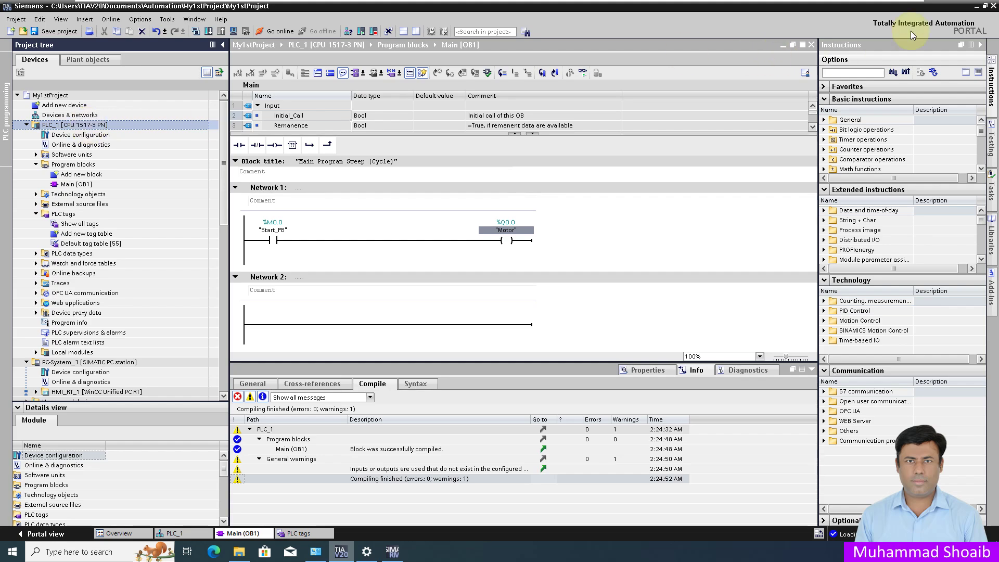
# Step: Minimize TIA Portal and launch S7-PLCSIM Advanced V7.0 from the desktop
pyautogui.click(977, 6)
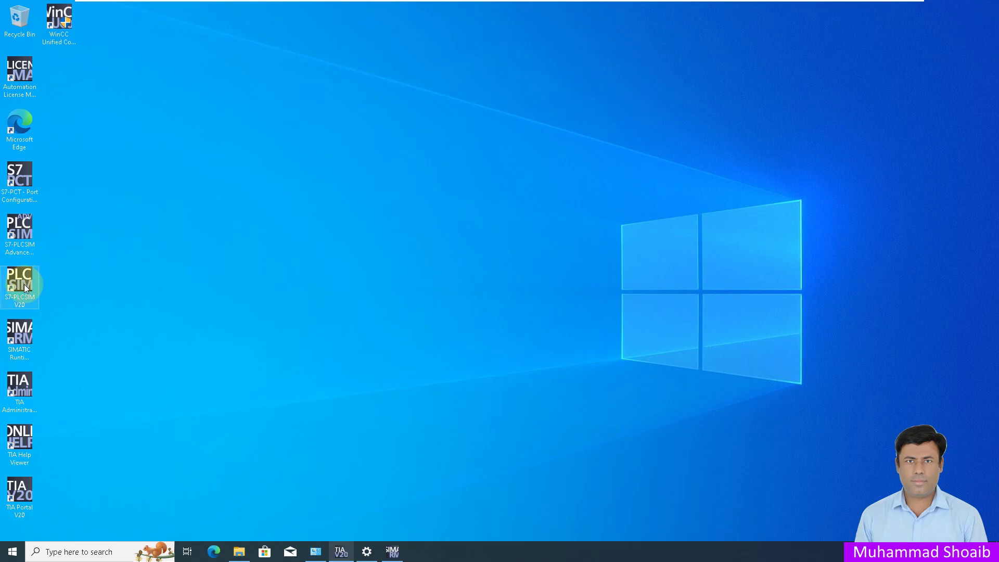
pyautogui.click(13, 257)
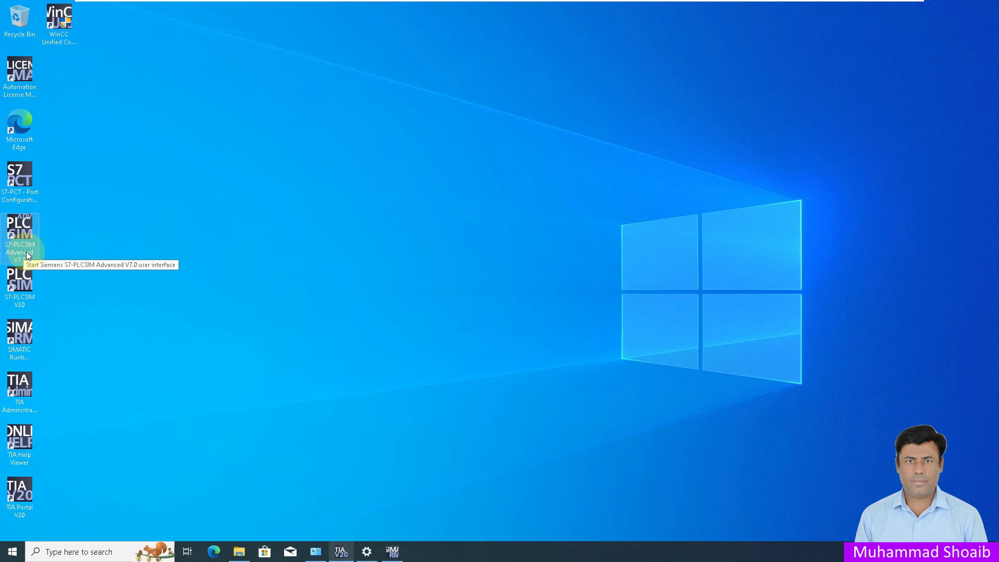
pyautogui.doubleClick(27, 227)
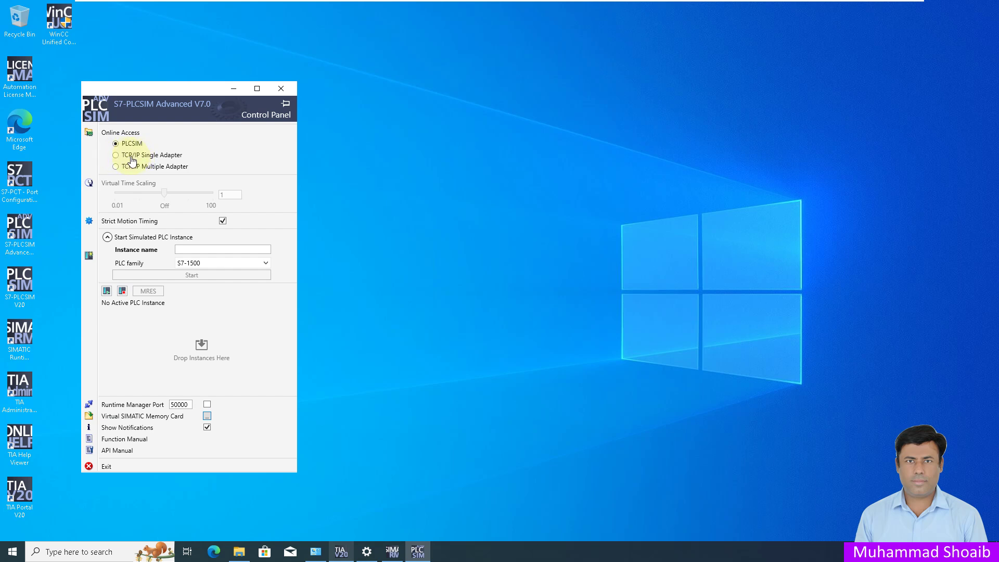
# Step: Set online access to TCP/IP Single Adapter communicating over <Local>
pyautogui.click(116, 156)
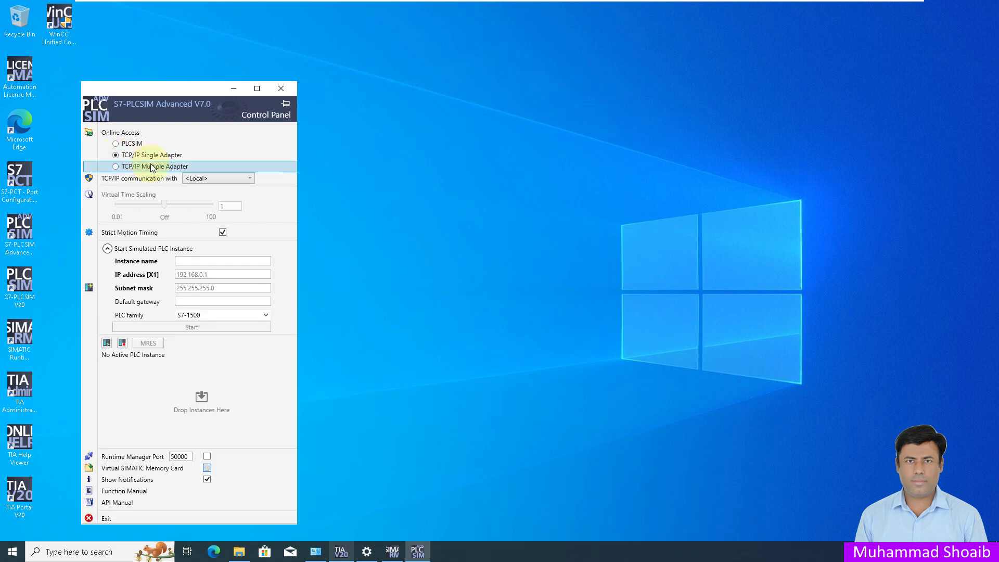
pyautogui.click(196, 180)
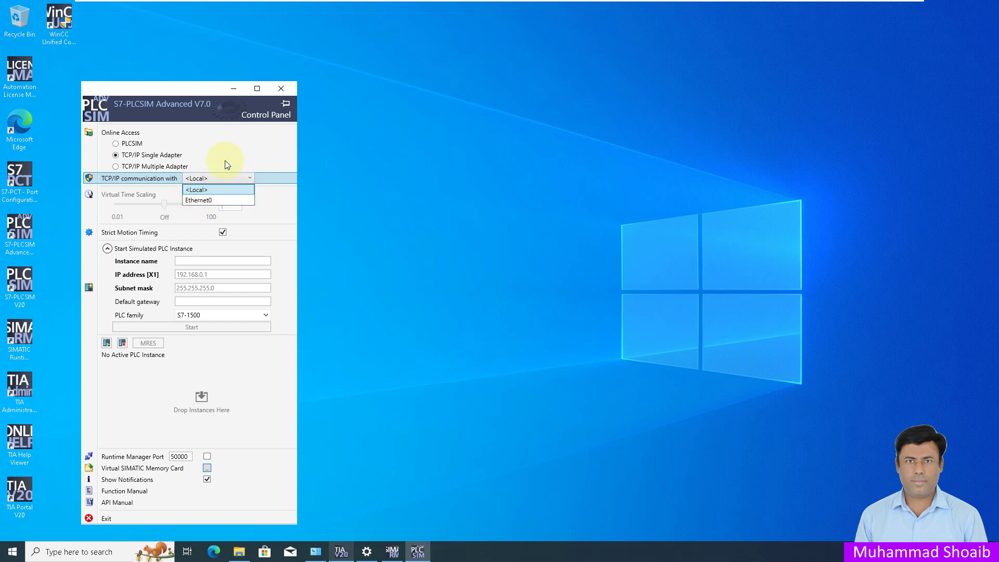
pyautogui.click(208, 189)
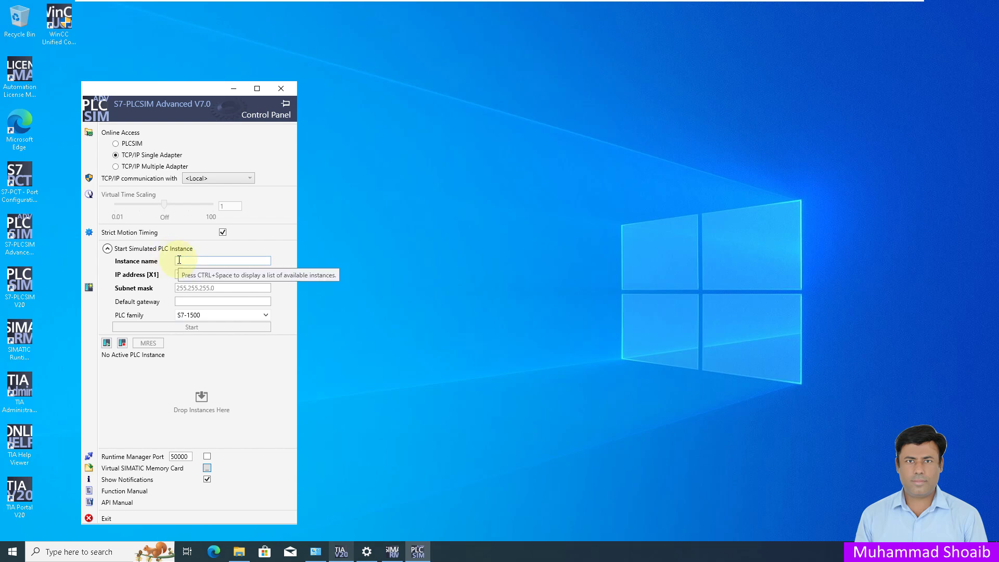
# Step: Name the new S7-1500 instance S7PLC and give it IP address 192.168.0.11
pyautogui.click(179, 259)
pyautogui.write('S7PLC')
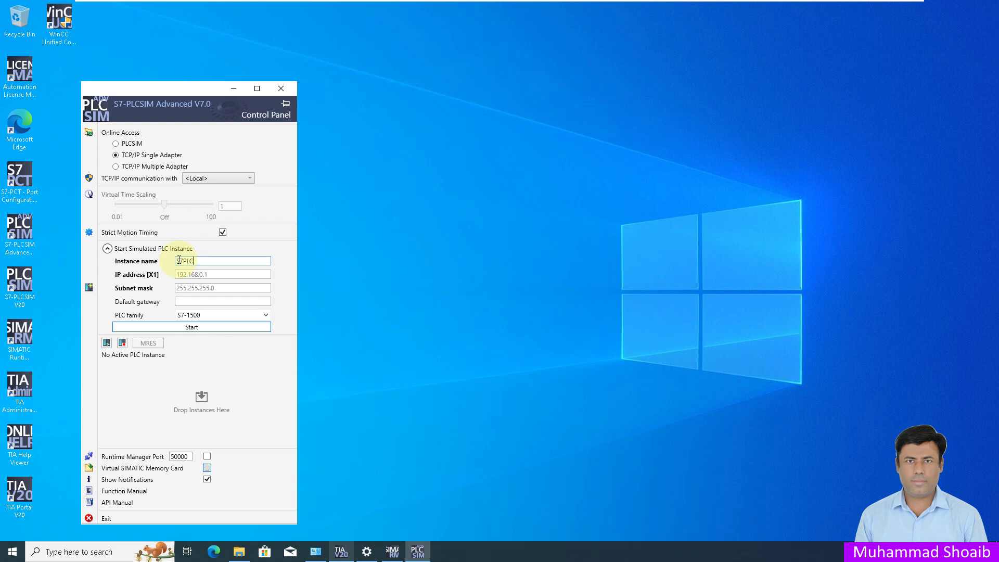
pyautogui.click(222, 274)
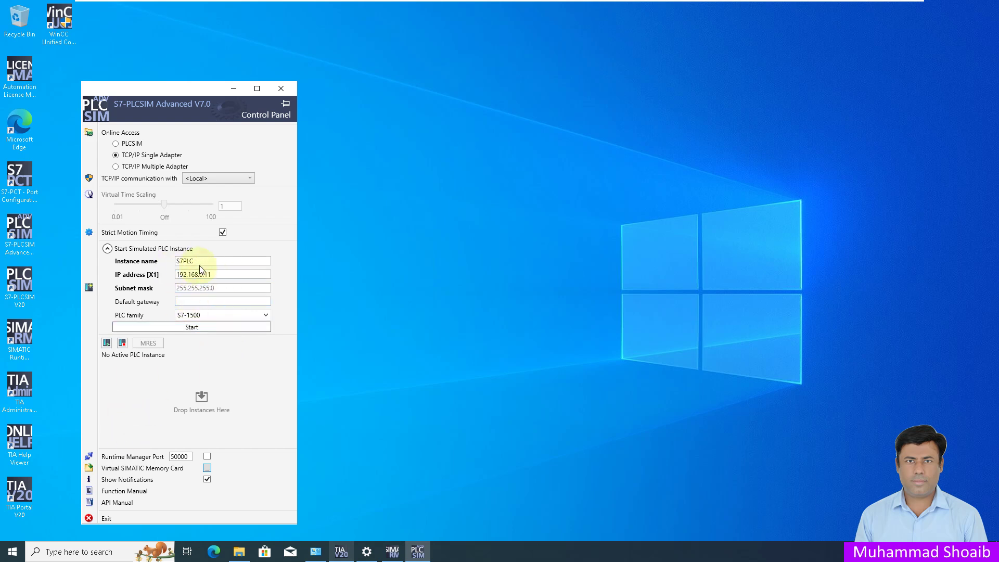
pyautogui.rightClick(16, 551)
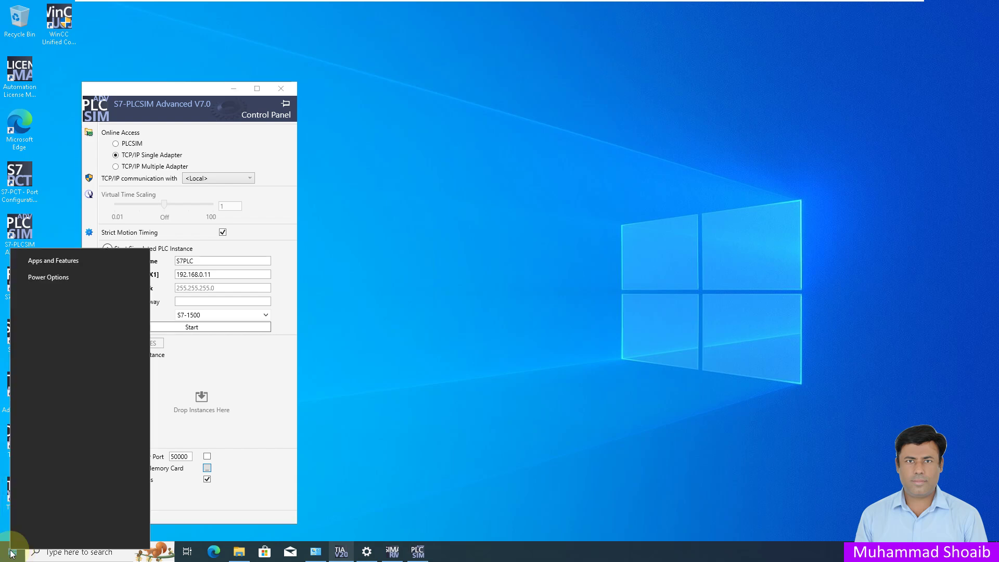
# Step: Open Windows Network Connections by running ncpa.cpl
pyautogui.click(34, 499)
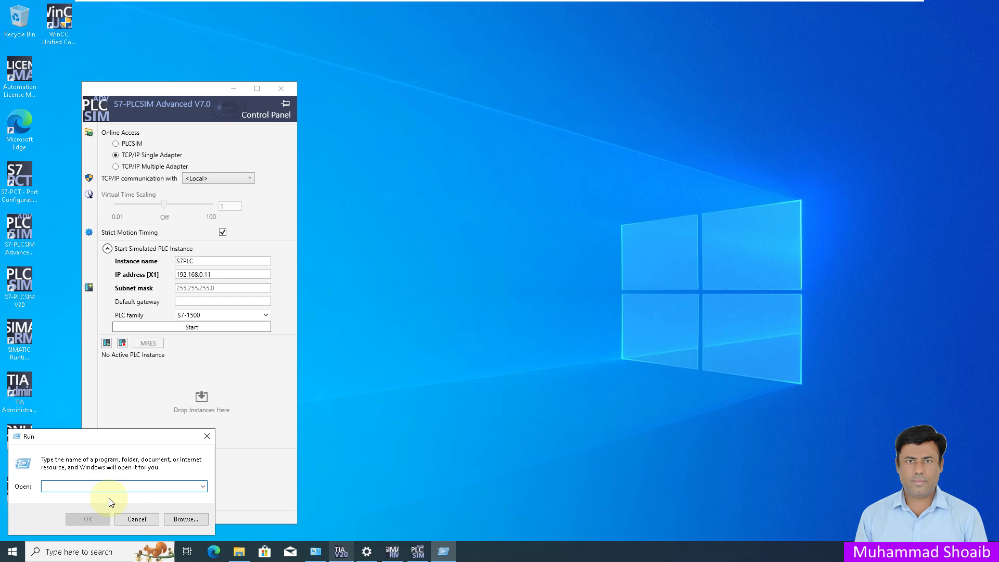
pyautogui.write('N')
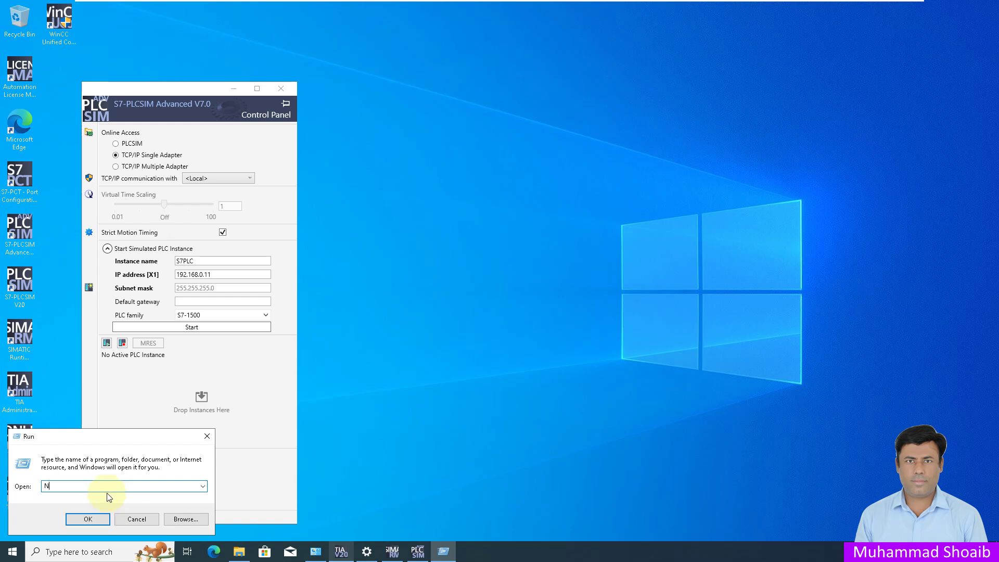
pyautogui.press('BackSpace')
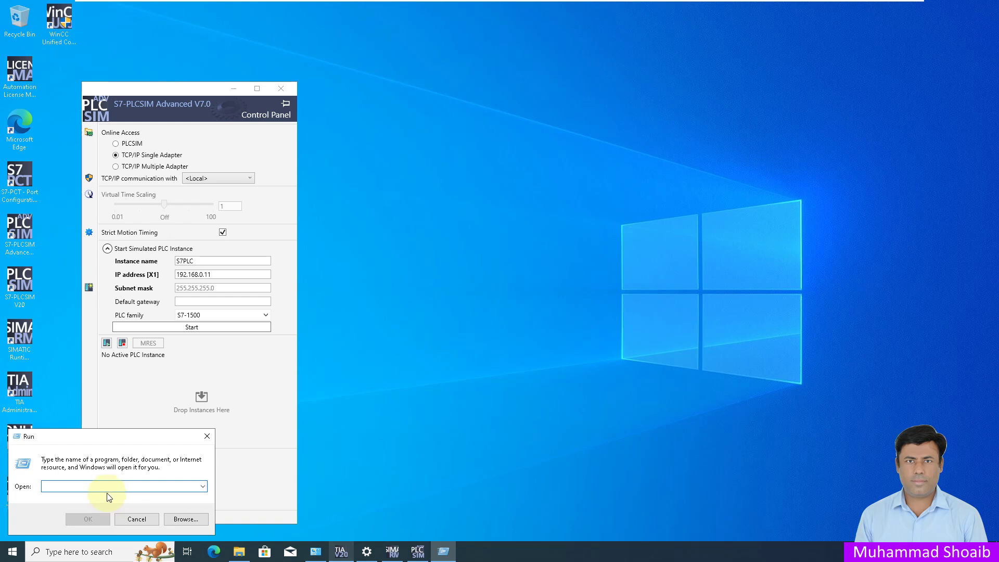
pyautogui.write('nc')
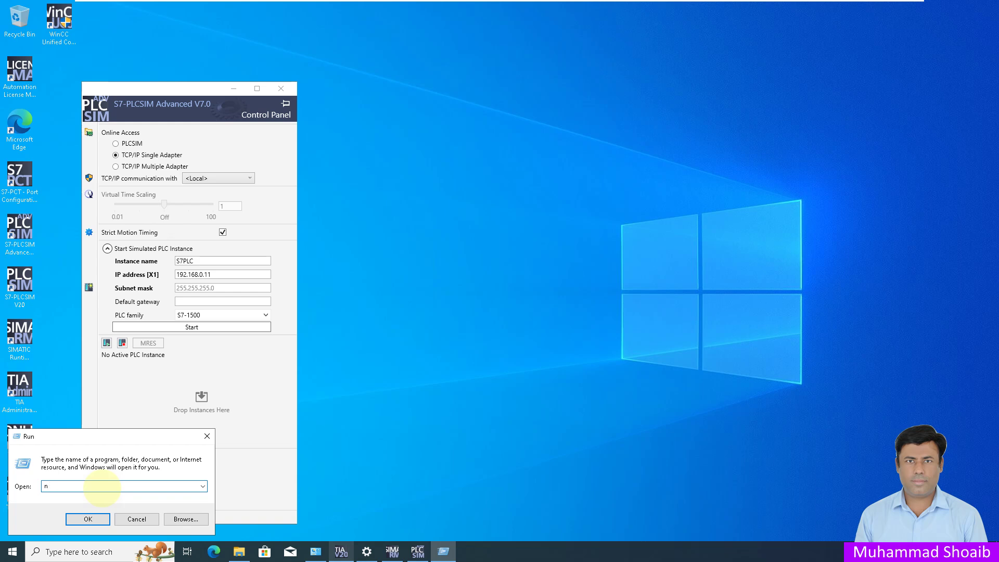
pyautogui.write('pa.cpl')
pyautogui.press('Return')
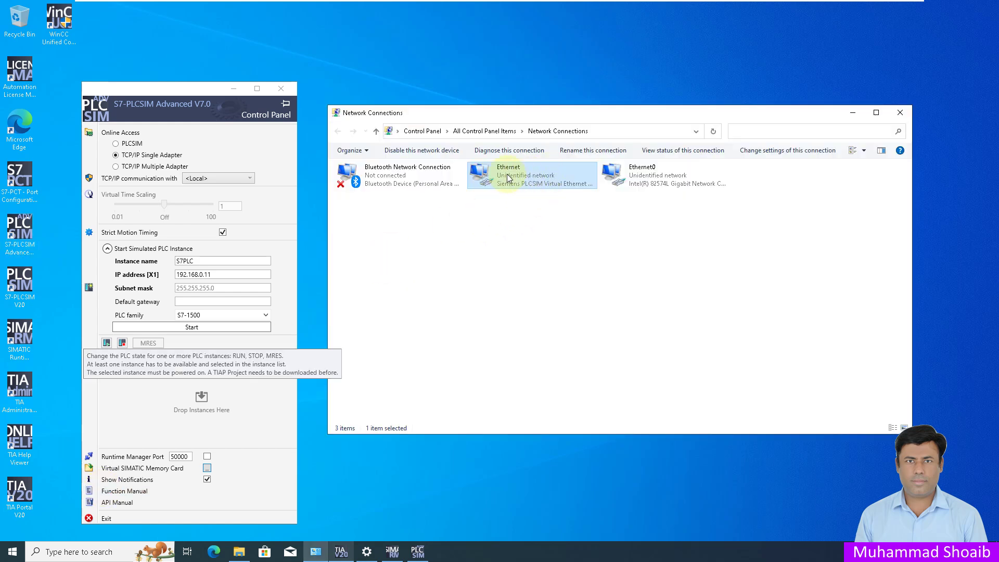
# Step: Give the Ethernet adapter static IPv4 192.168.0.14, mask 255.255.255.0, then close Network Connections
pyautogui.rightClick(508, 177)
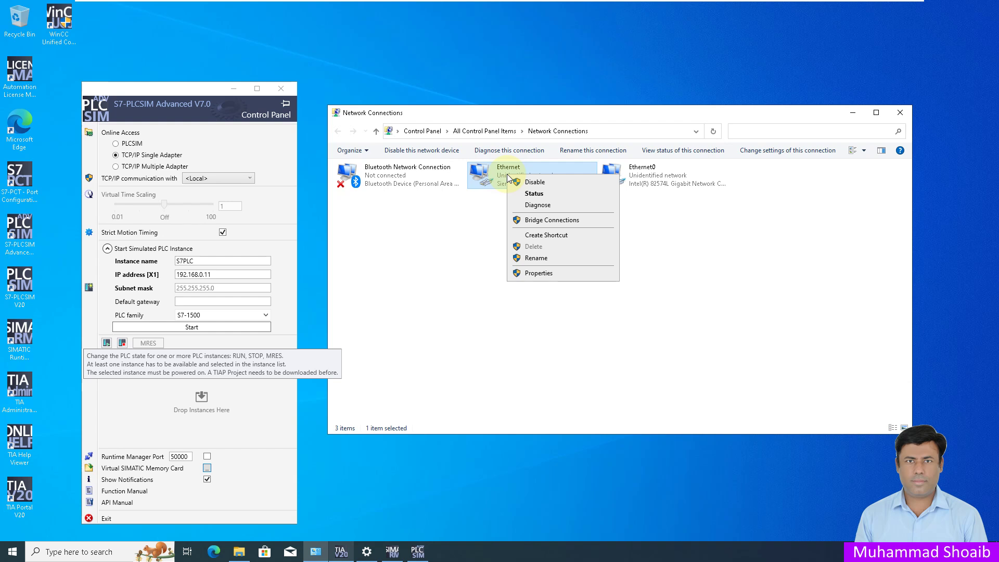
pyautogui.click(536, 273)
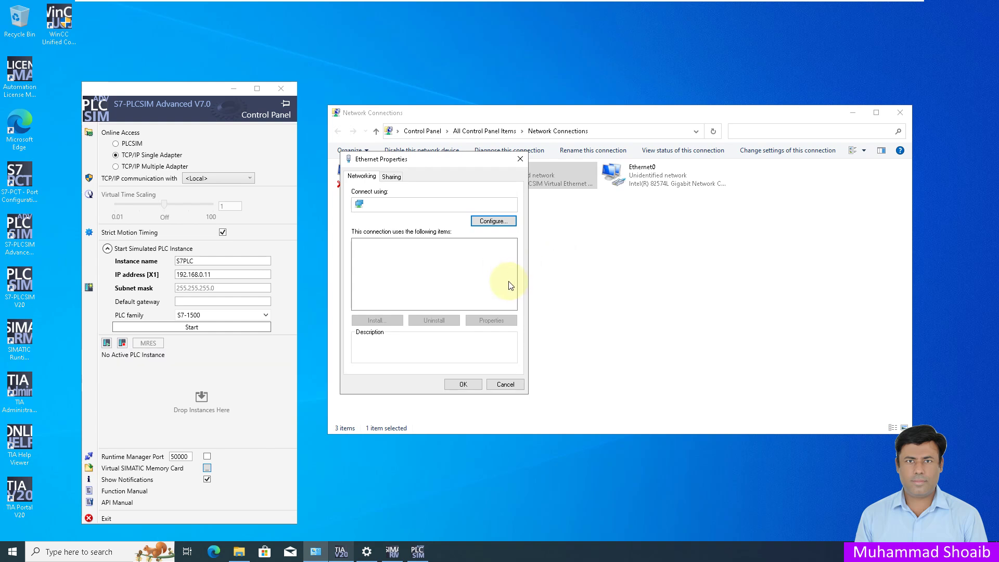
pyautogui.click(447, 290)
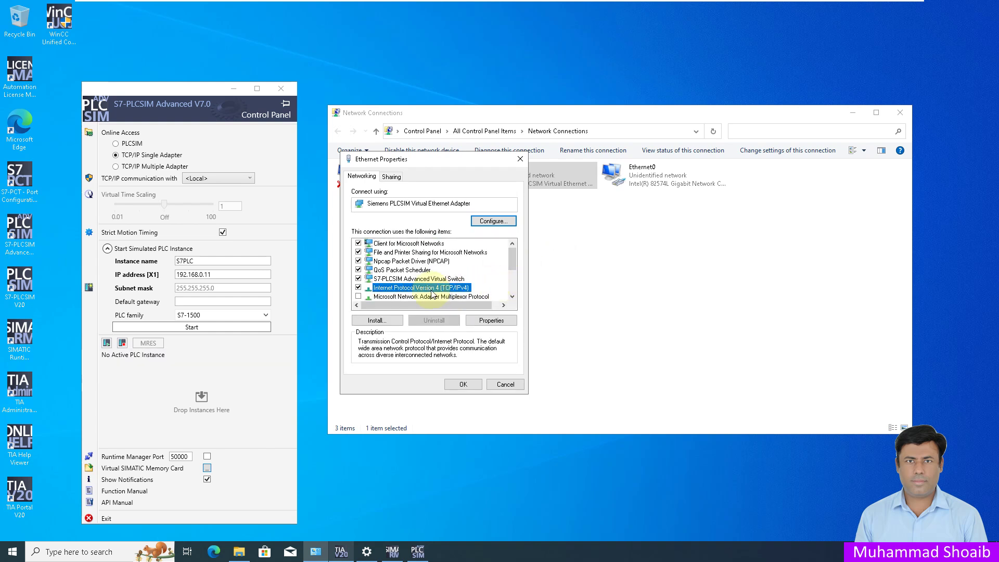
pyautogui.click(491, 321)
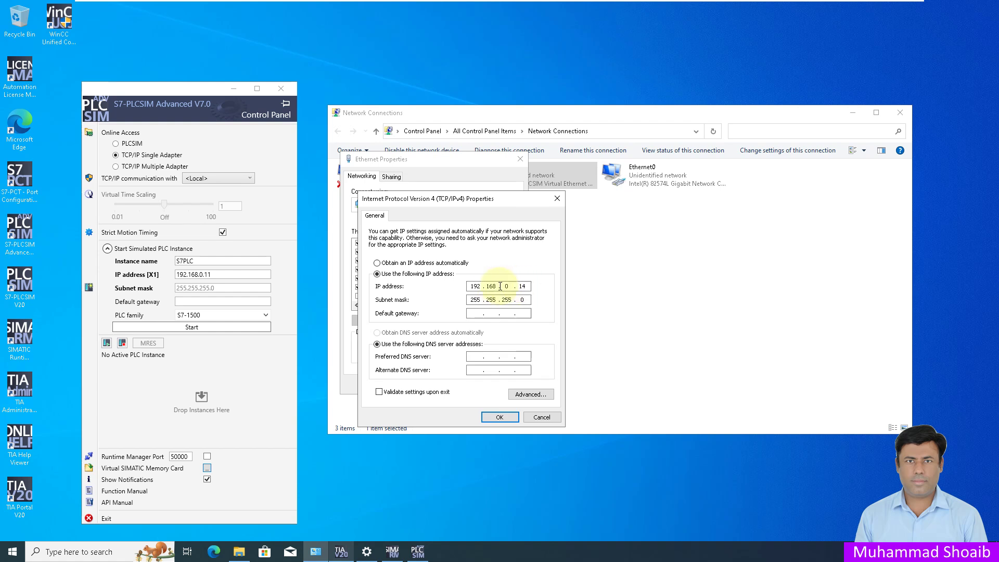
pyautogui.click(221, 274)
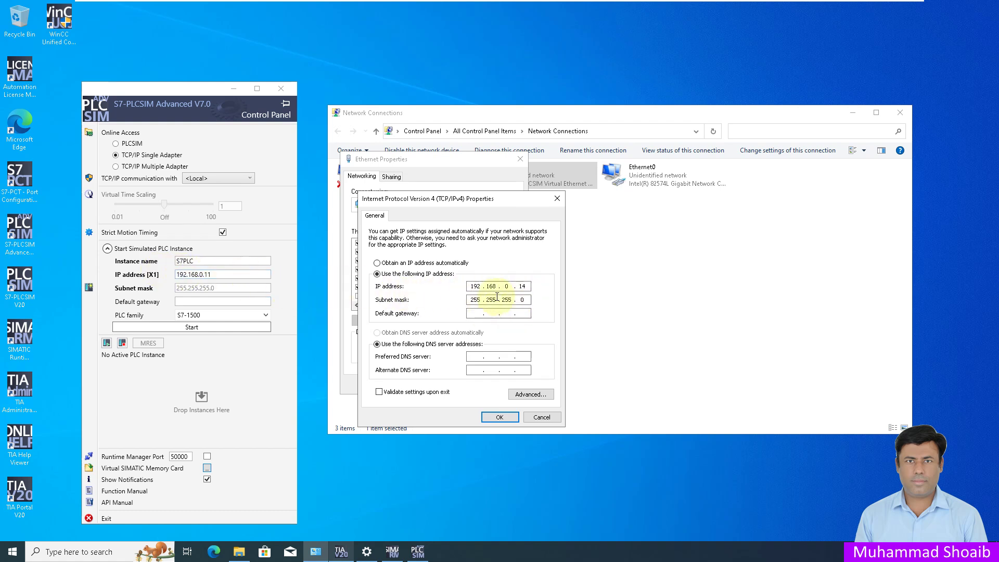
pyautogui.click(506, 418)
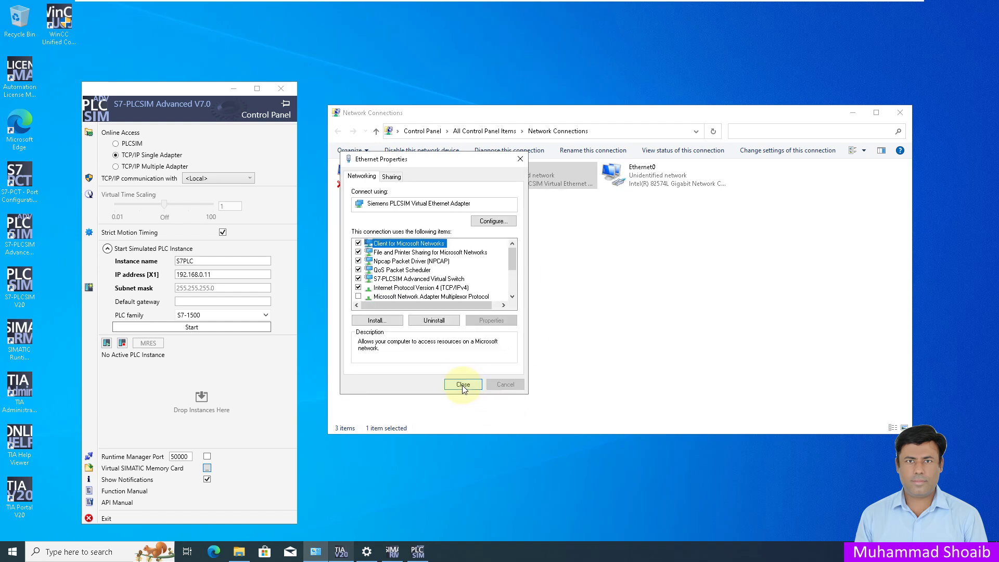
pyautogui.click(463, 384)
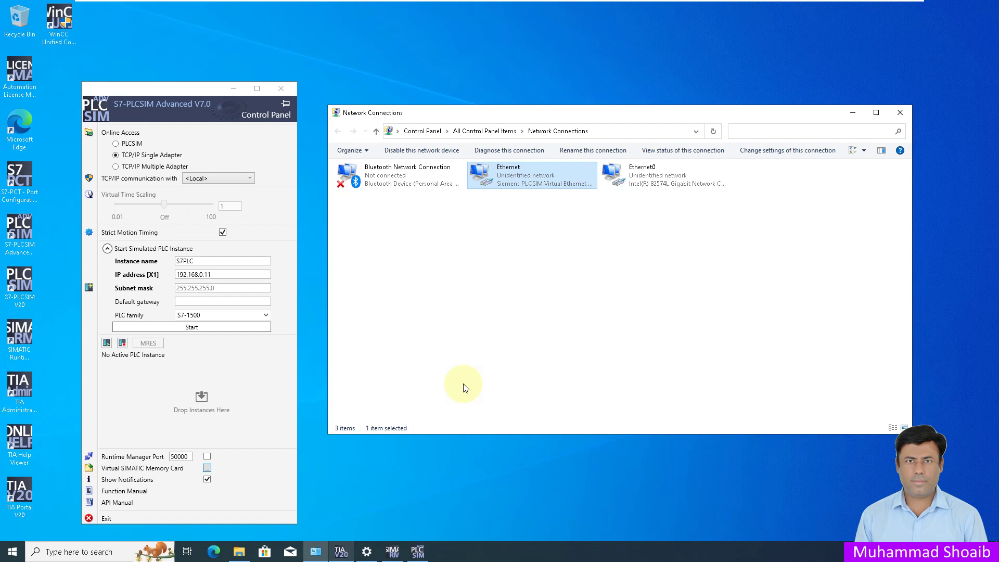
pyautogui.click(900, 112)
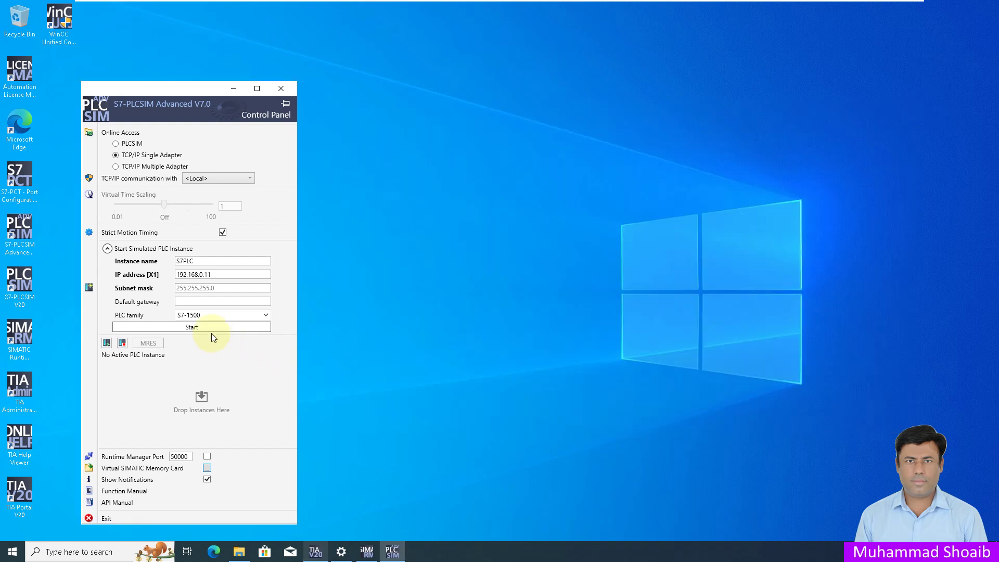
# Step: Start the S7PLC instance at 192.168.0.11, then return to TIA Portal with PLC_1 selected
pyautogui.click(198, 326)
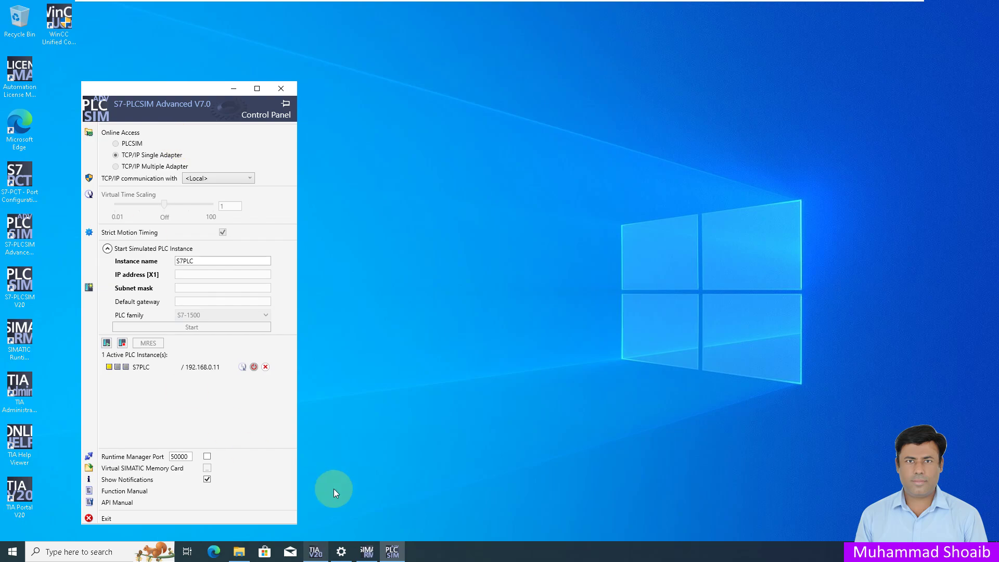
pyautogui.click(317, 555)
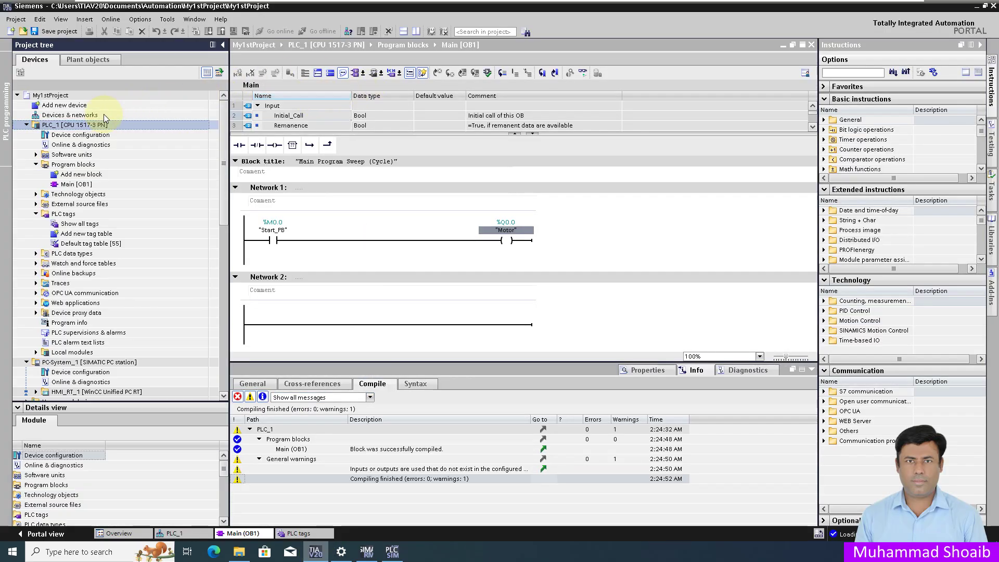
pyautogui.click(93, 125)
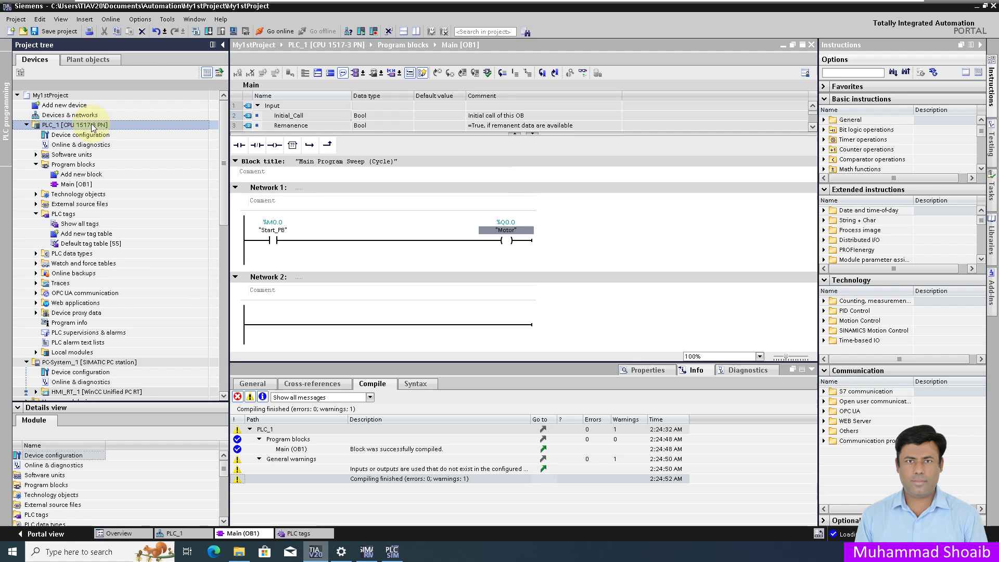
# Step: Begin downloading PLC_1 using the Siemens PLCSIM Virtual Ethernet Adapter as PG/PC interface
pyautogui.click(209, 32)
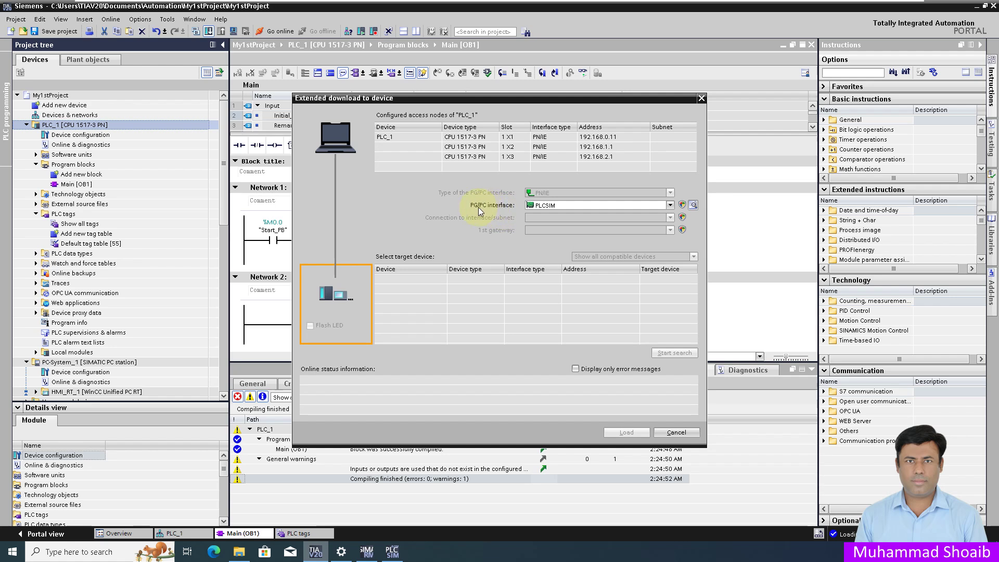
pyautogui.click(671, 205)
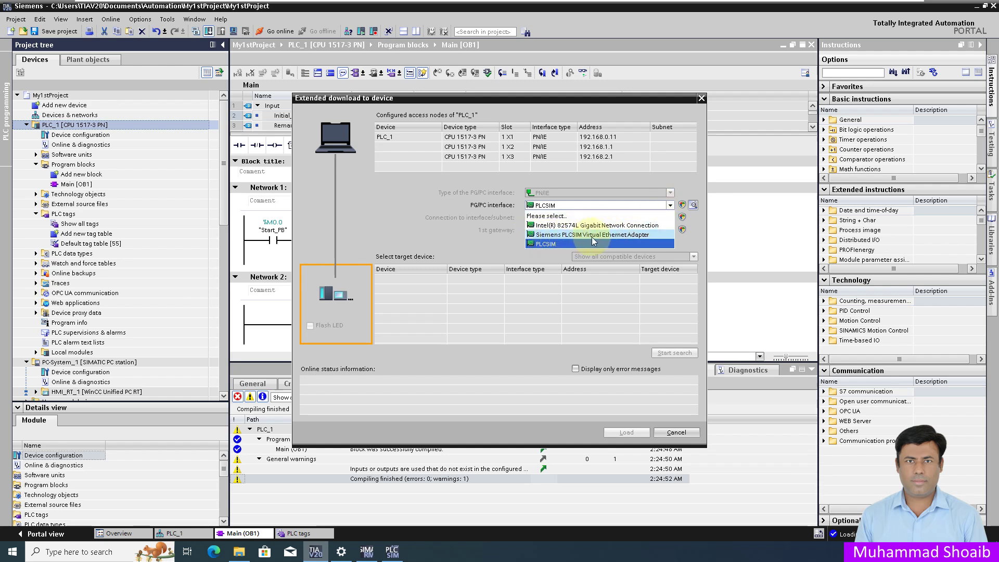
pyautogui.click(617, 238)
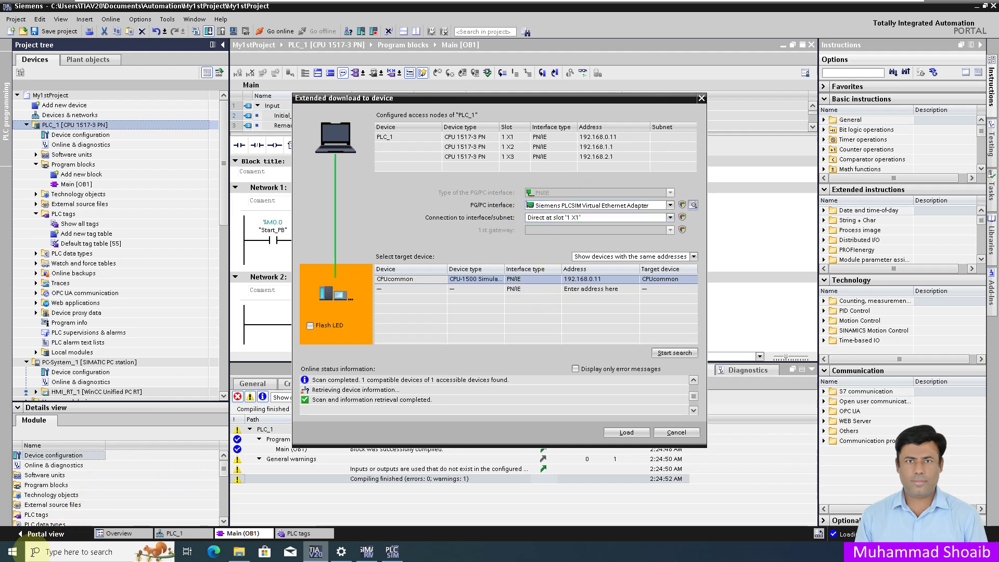
pyautogui.click(71, 555)
# Step: Confirm in Set PG/PC Interface that S7ONLINE uses the PLCSIM Virtual Ethernet Adapter, then cancel
pyautogui.write('cont')
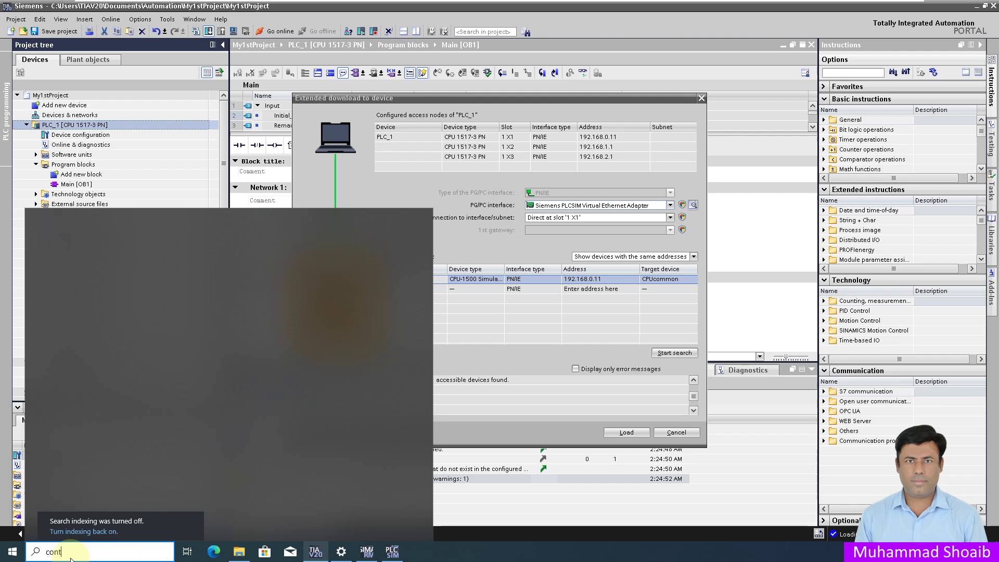
pyautogui.click(107, 271)
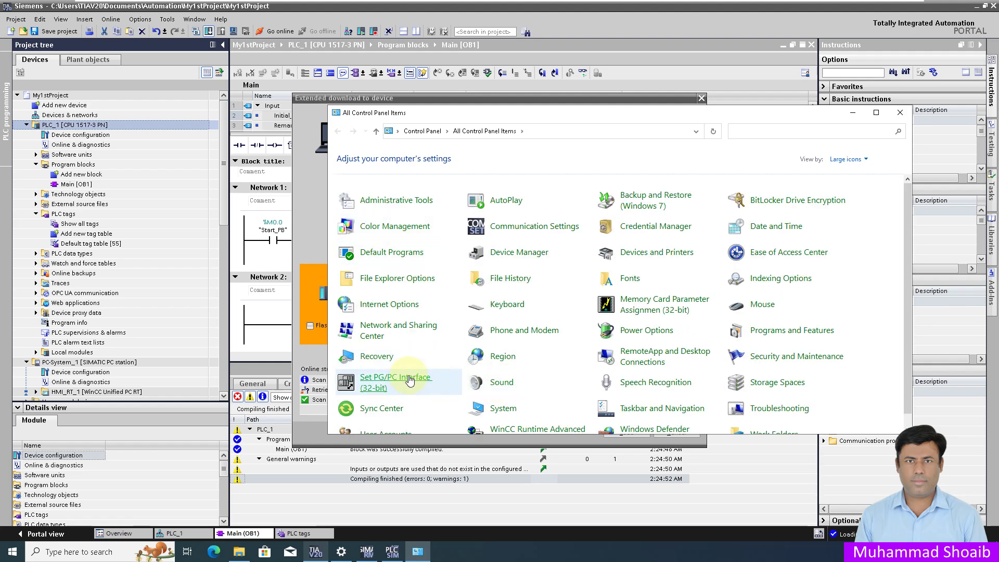
pyautogui.click(410, 380)
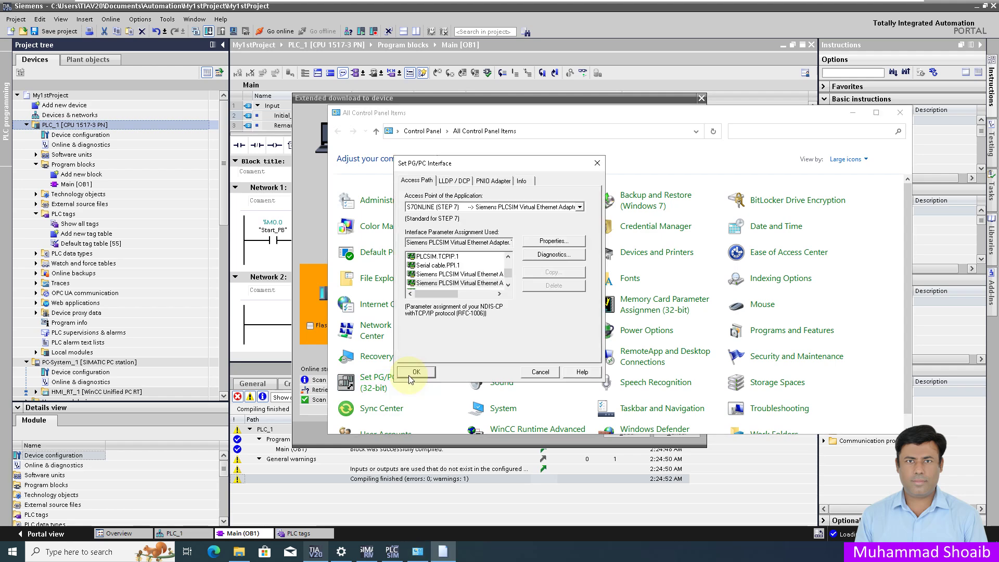
pyautogui.scroll(-1, 456, 293)
pyautogui.moveTo(445, 294); pyautogui.dragTo(474, 301)
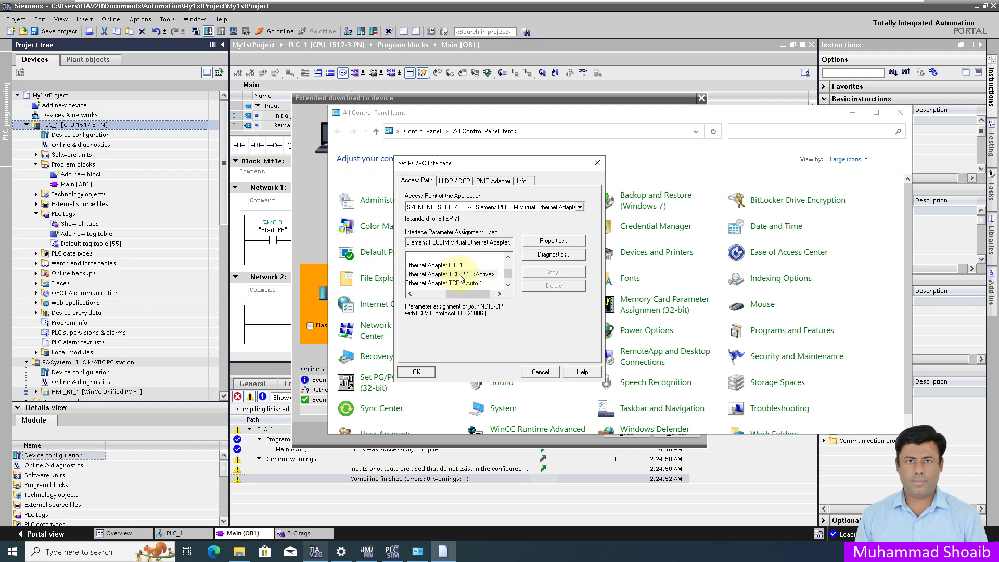
pyautogui.click(539, 372)
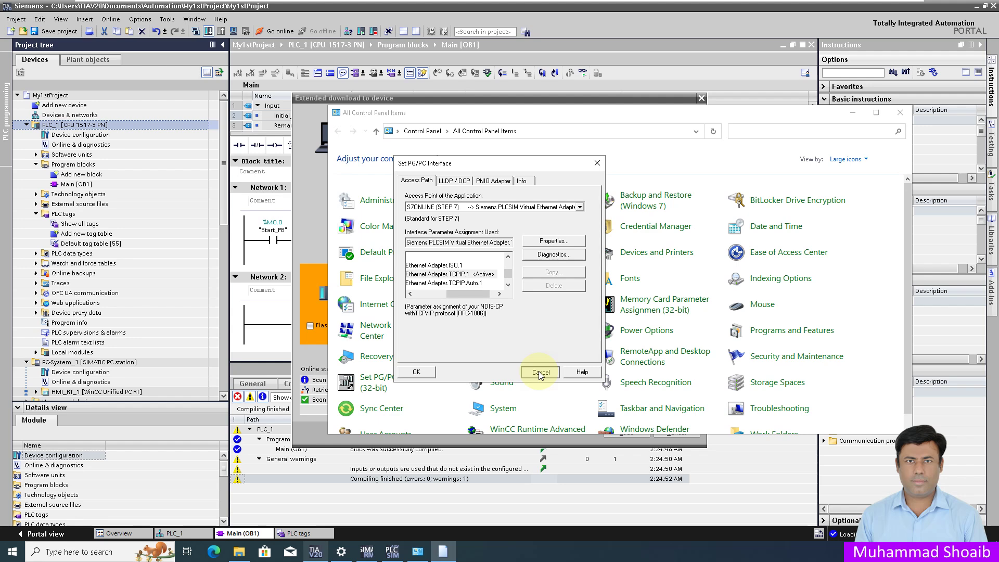
# Step: Load to CPUcommon at 192.168.0.11, trusting its certificate and confirming the download
pyautogui.click(853, 113)
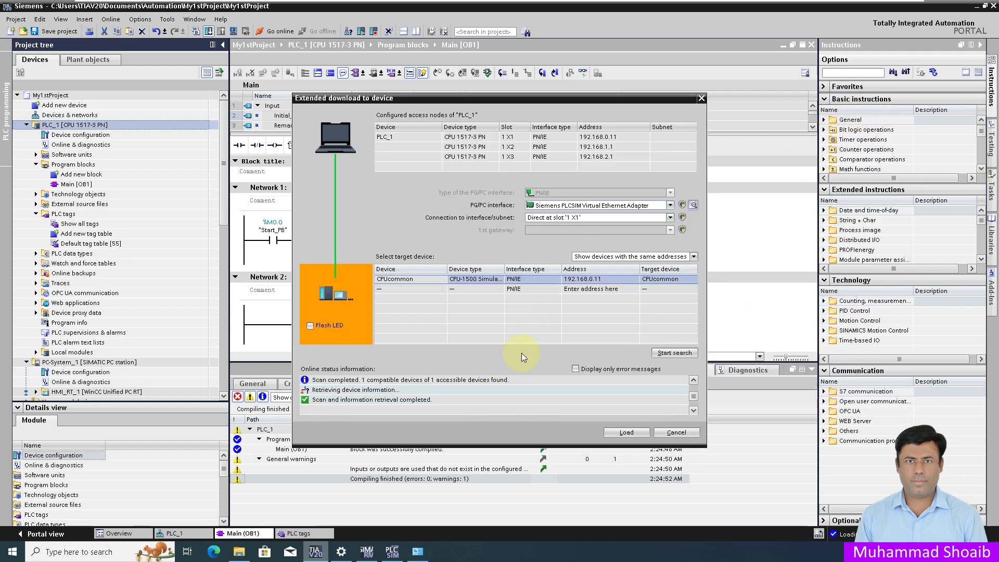
pyautogui.click(632, 431)
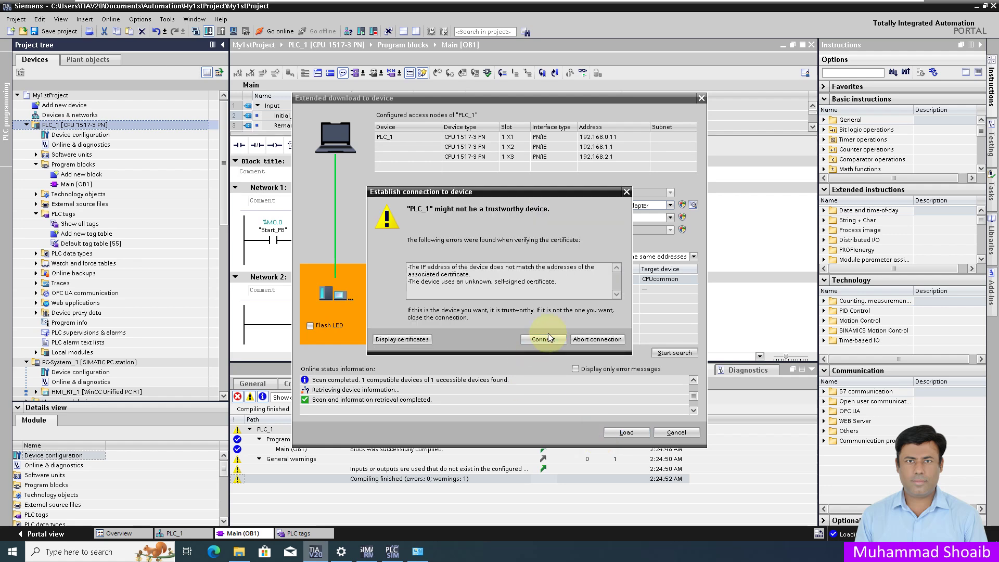
pyautogui.click(539, 340)
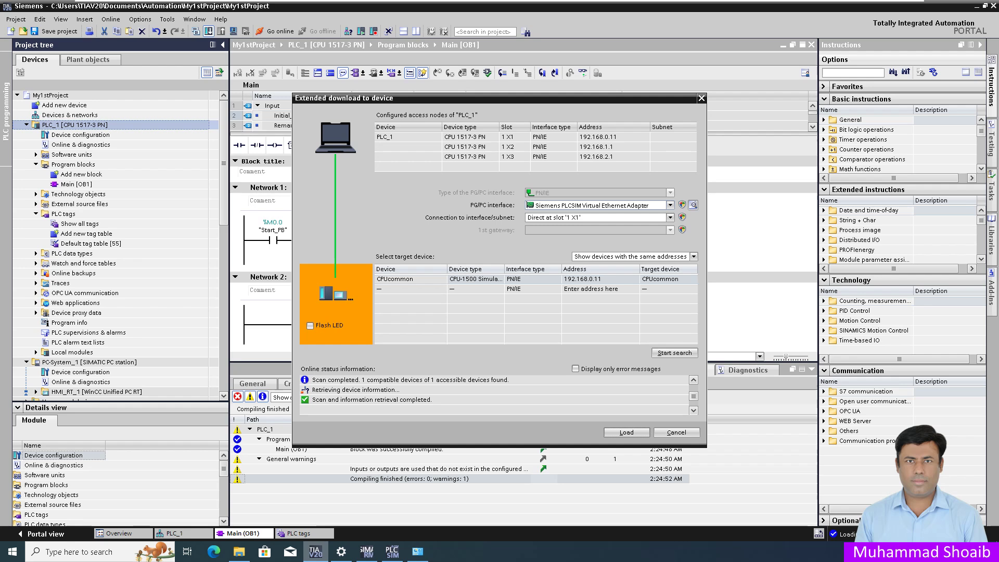
pyautogui.press('Return')
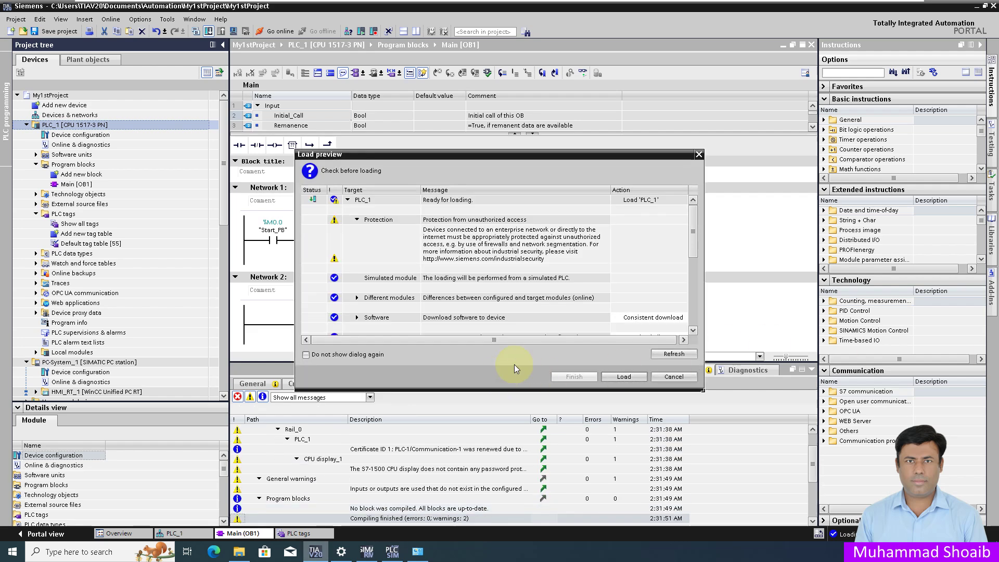
# Step: Load the program into PLC_1 with the Start module action, and finish
pyautogui.click(629, 378)
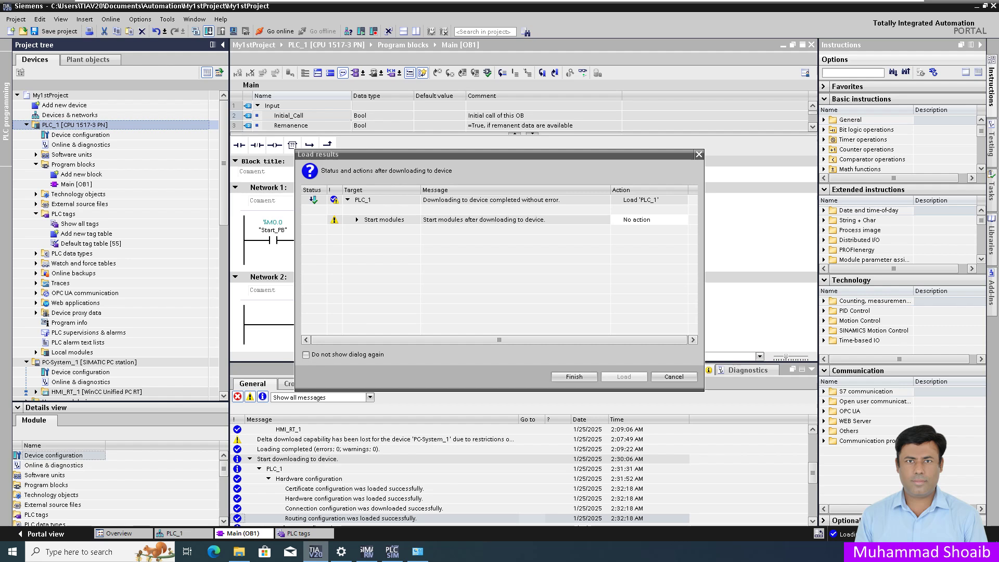
pyautogui.click(684, 219)
pyautogui.click(658, 237)
pyautogui.click(575, 377)
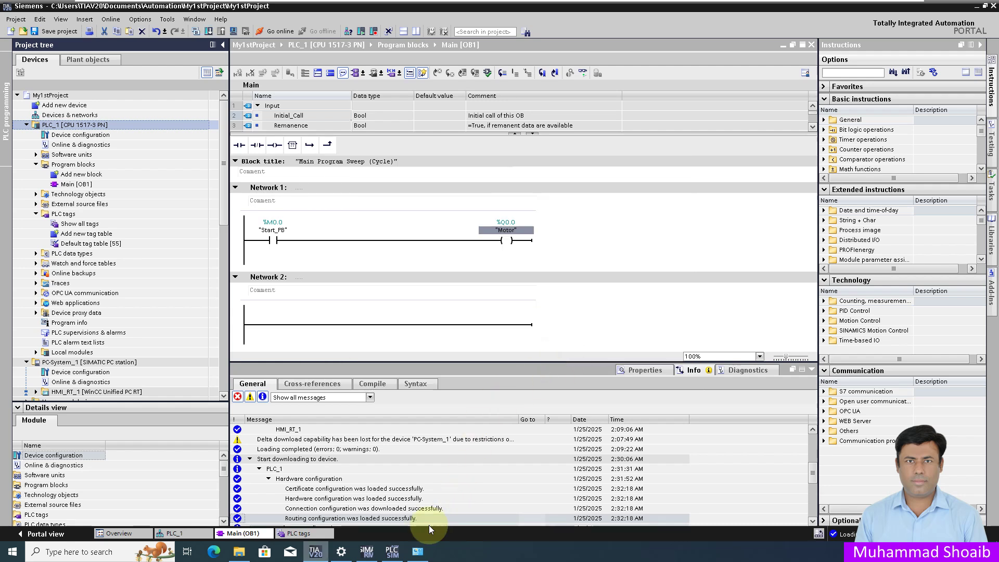
# Step: Check that the S7PLC instance is running in PLCSIM Advanced, then minimize the panel
pyautogui.click(393, 553)
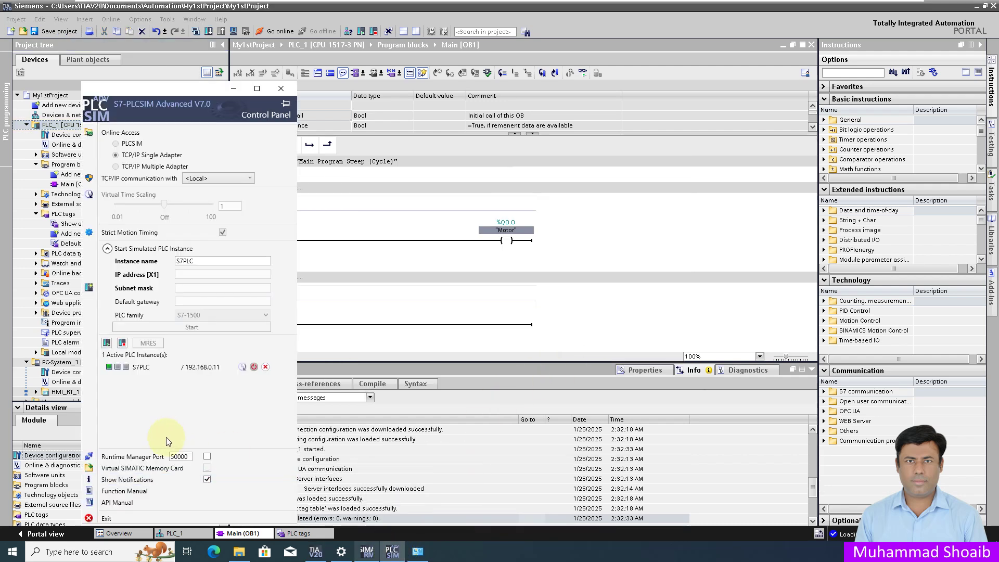
pyautogui.click(108, 371)
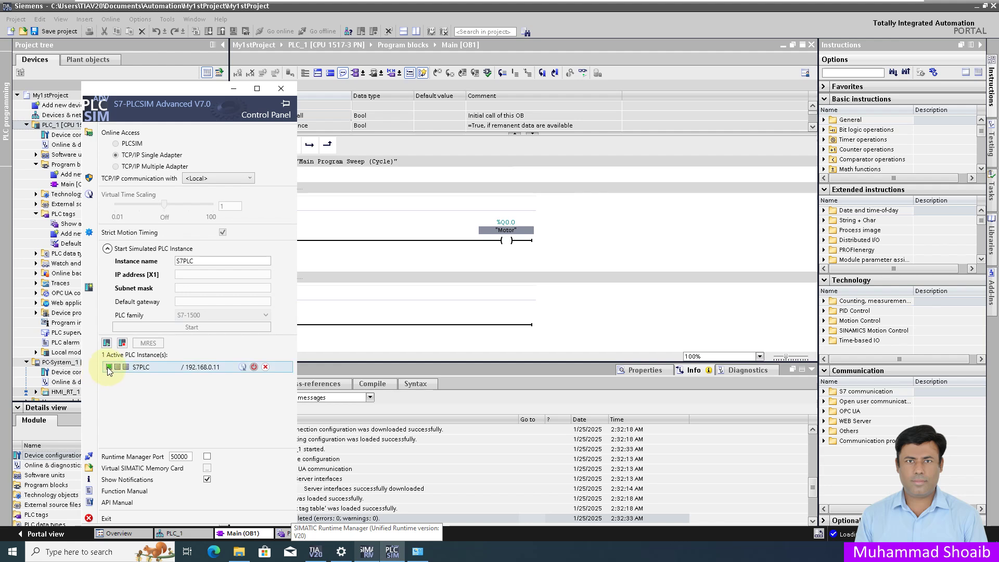
pyautogui.click(233, 88)
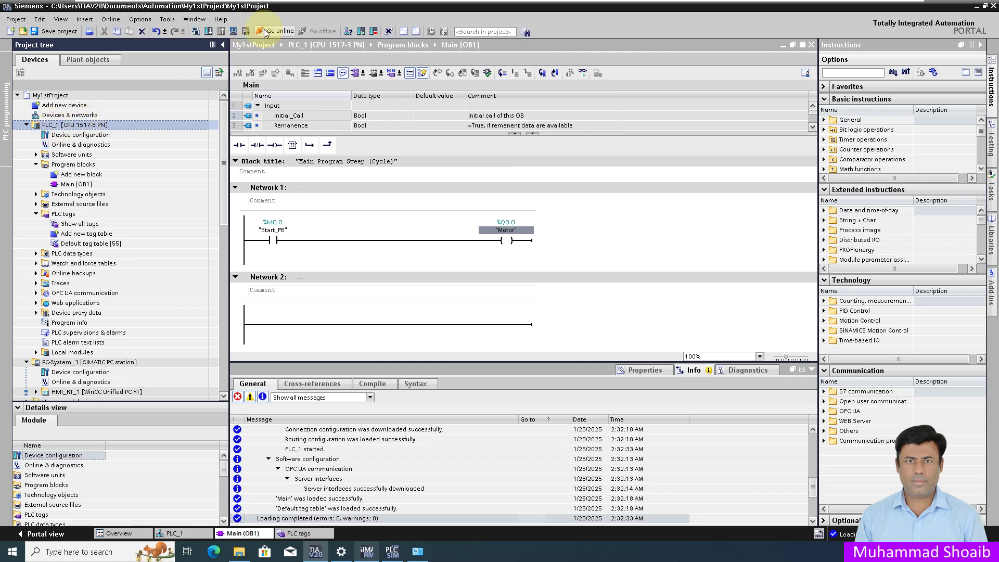
# Step: Go online with monitoring on and modify Start_PB to 1 to energize Motor
pyautogui.click(263, 31)
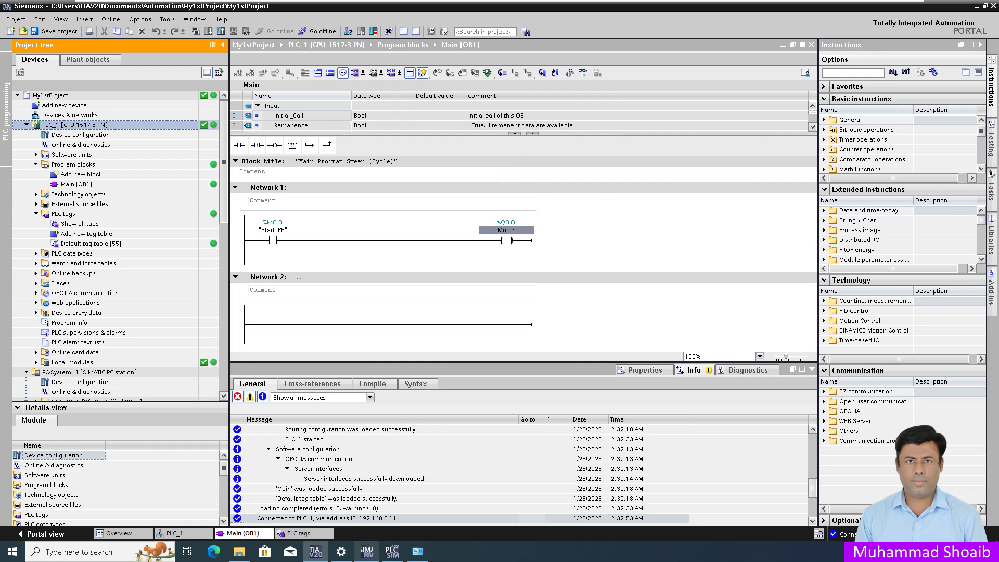
pyautogui.click(582, 74)
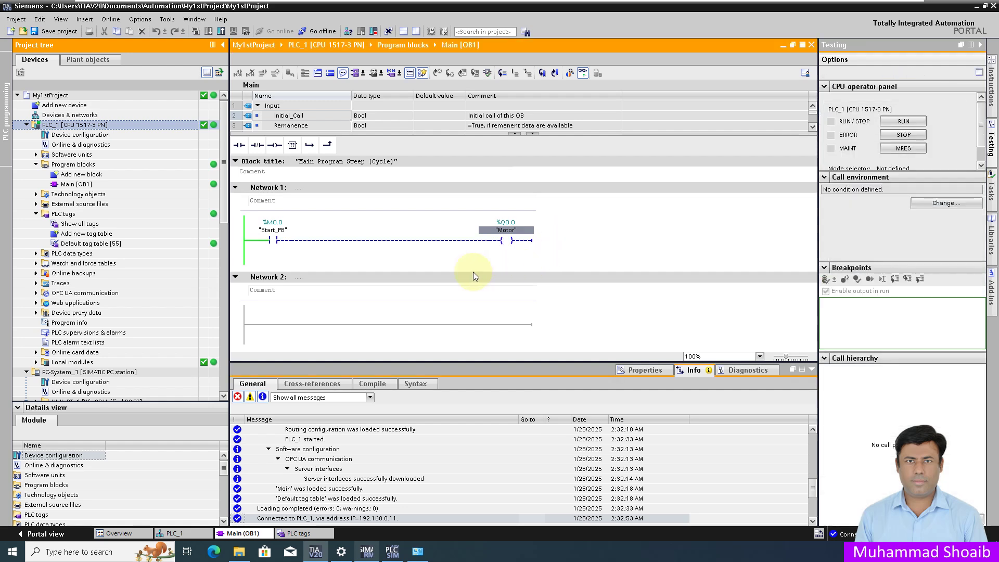
pyautogui.rightClick(275, 242)
pyautogui.moveTo(375, 245)
pyautogui.click(429, 253)
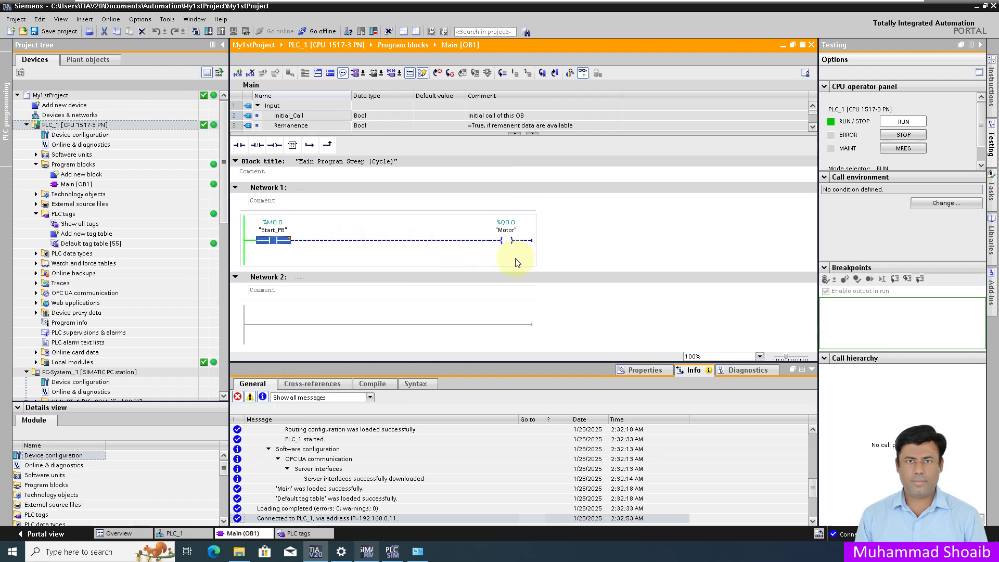
# Step: Modify Start_PB back to 0 and go offline from PLC_1
pyautogui.rightClick(272, 241)
pyautogui.moveTo(374, 244)
pyautogui.click(429, 244)
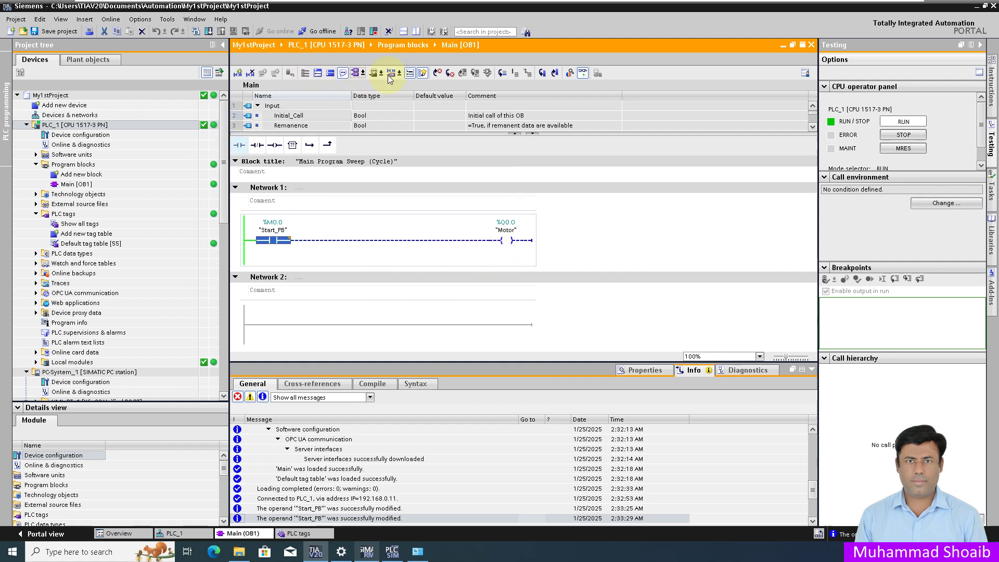
pyautogui.click(312, 32)
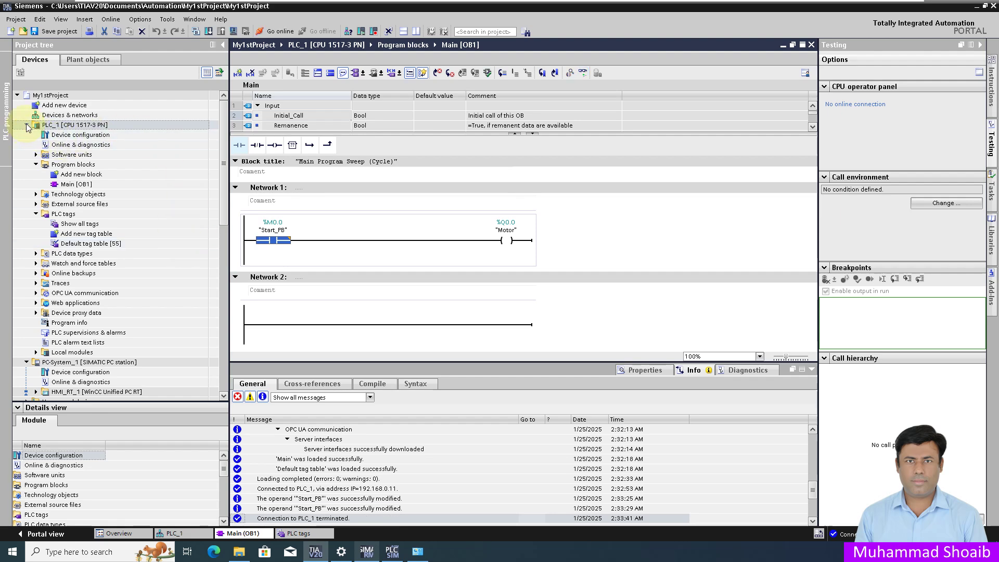
# Step: Open Screen_1 under HMI_RT_1, then PC-System_1's device configuration
pyautogui.click(27, 126)
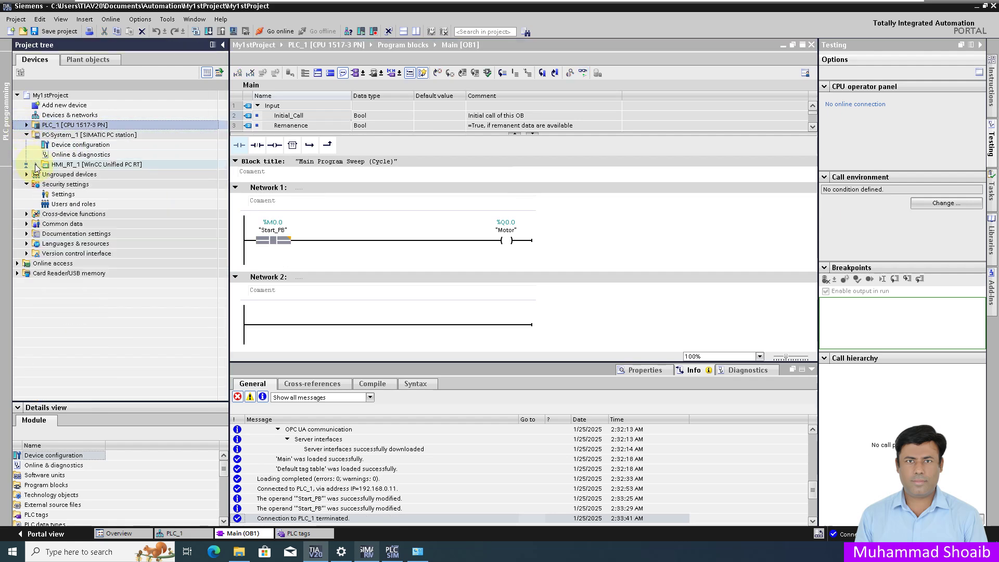
pyautogui.click(35, 165)
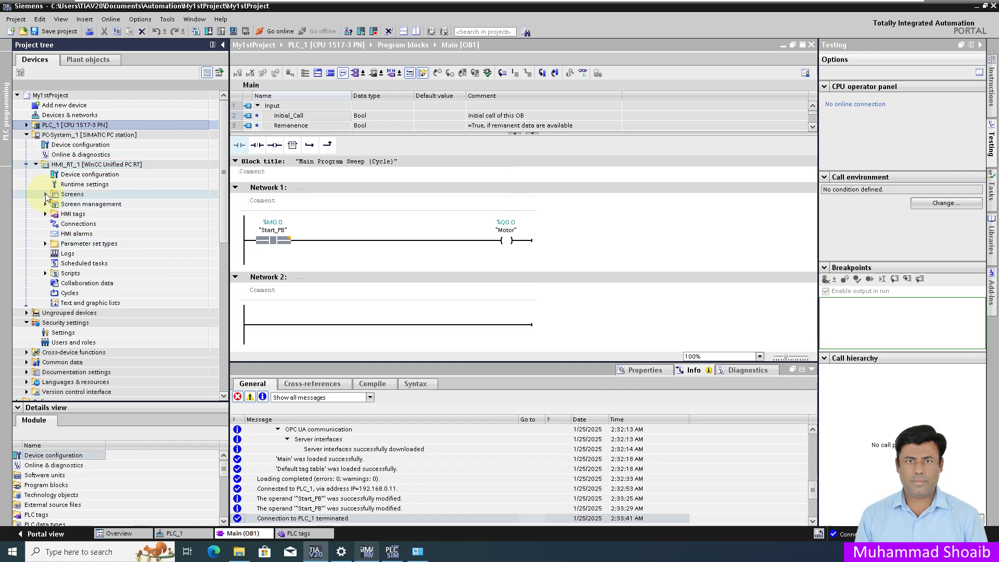
pyautogui.click(46, 195)
pyautogui.click(83, 214)
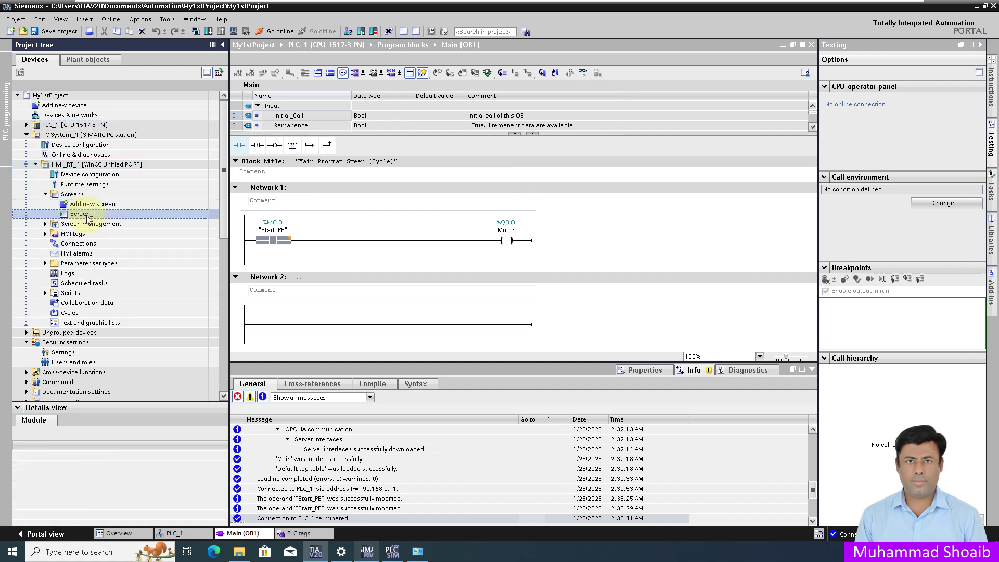
pyautogui.doubleClick(85, 214)
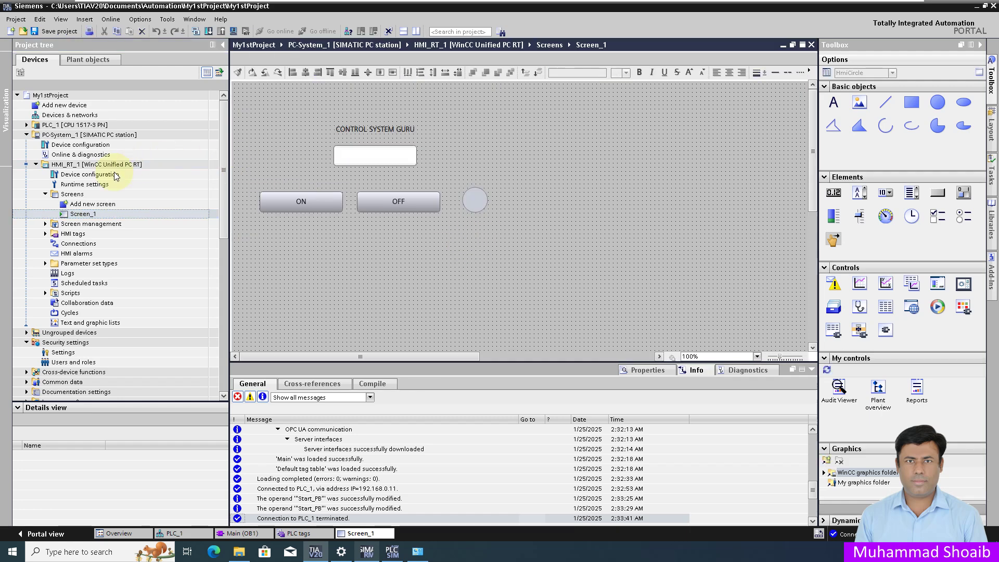
pyautogui.click(107, 177)
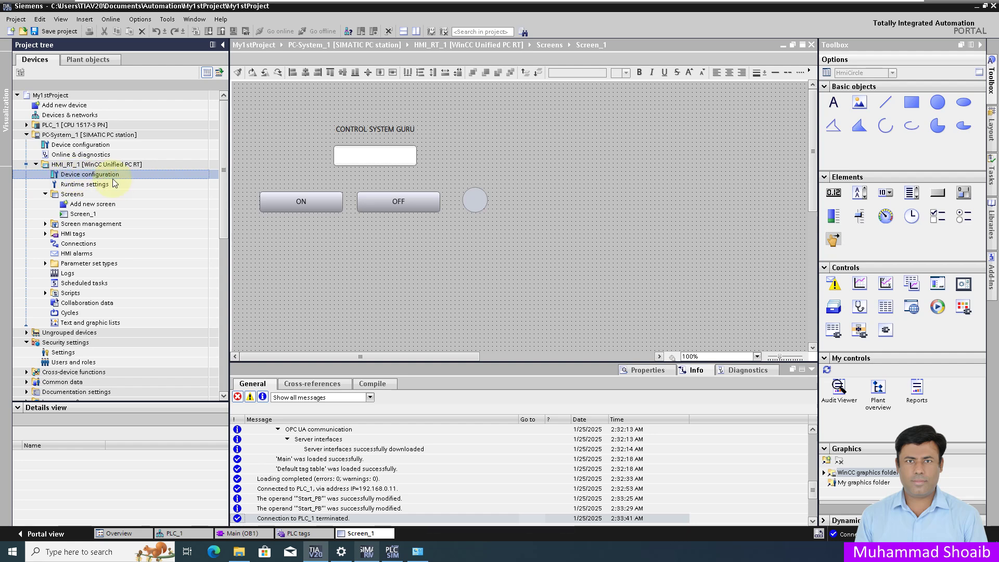
pyautogui.doubleClick(105, 176)
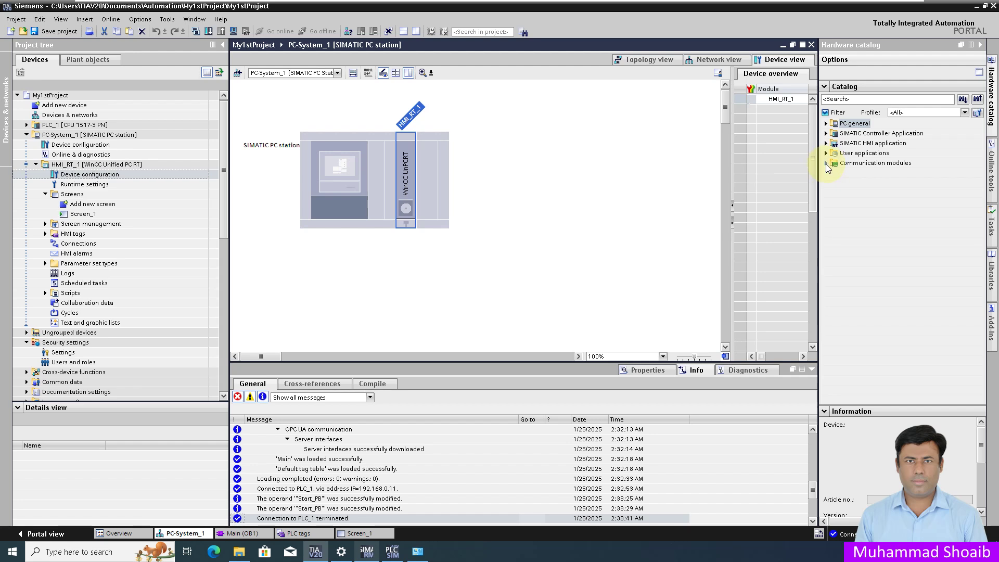
# Step: Add an IE general network card from the PROFINET/Ethernet modules to the PC station
pyautogui.click(827, 164)
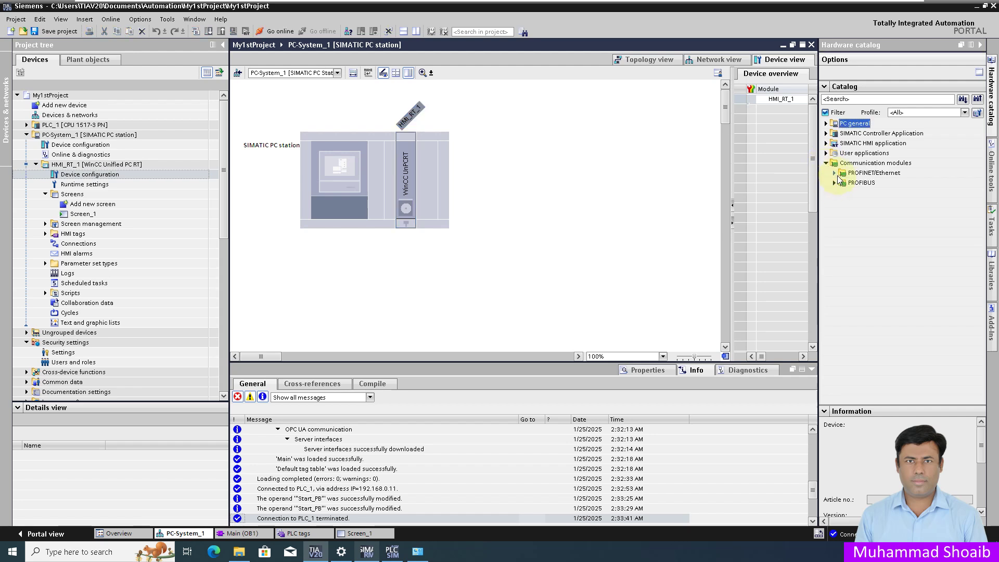
pyautogui.click(834, 173)
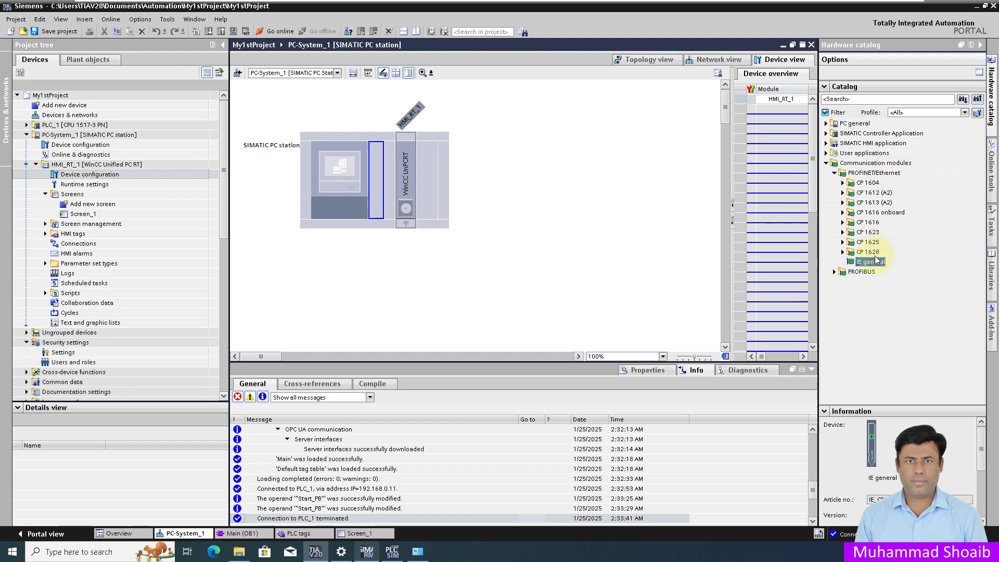
pyautogui.moveTo(872, 264); pyautogui.dragTo(374, 186)
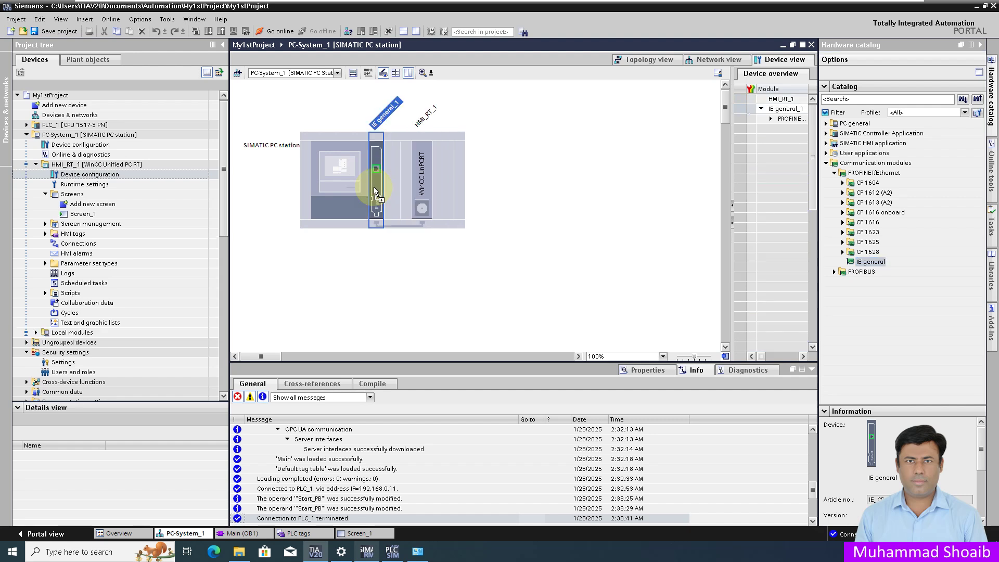
# Step: In the new card's interface properties, enter 7 as the IP address's last octet
pyautogui.click(376, 172)
pyautogui.click(646, 372)
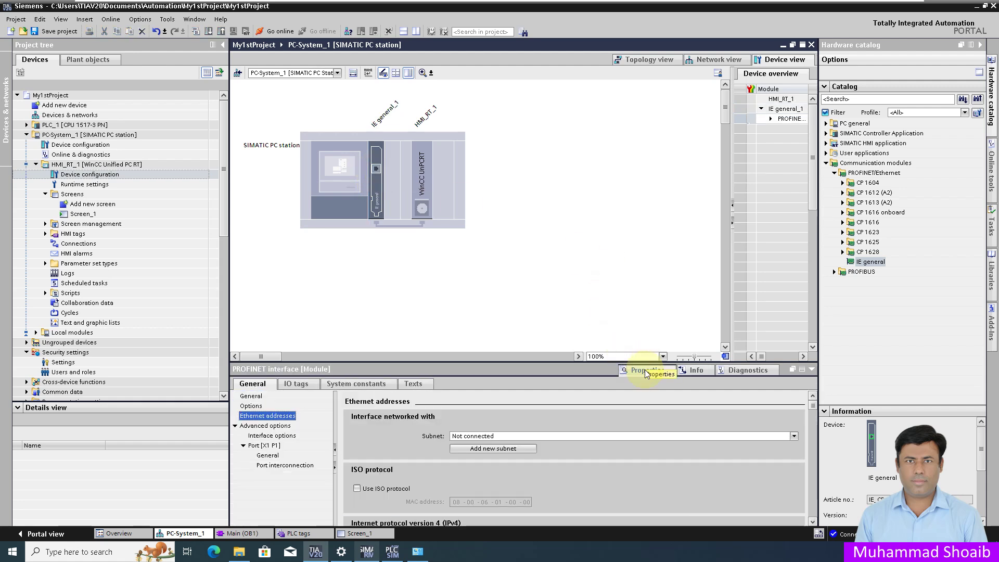
pyautogui.scroll(-2, 734, 479)
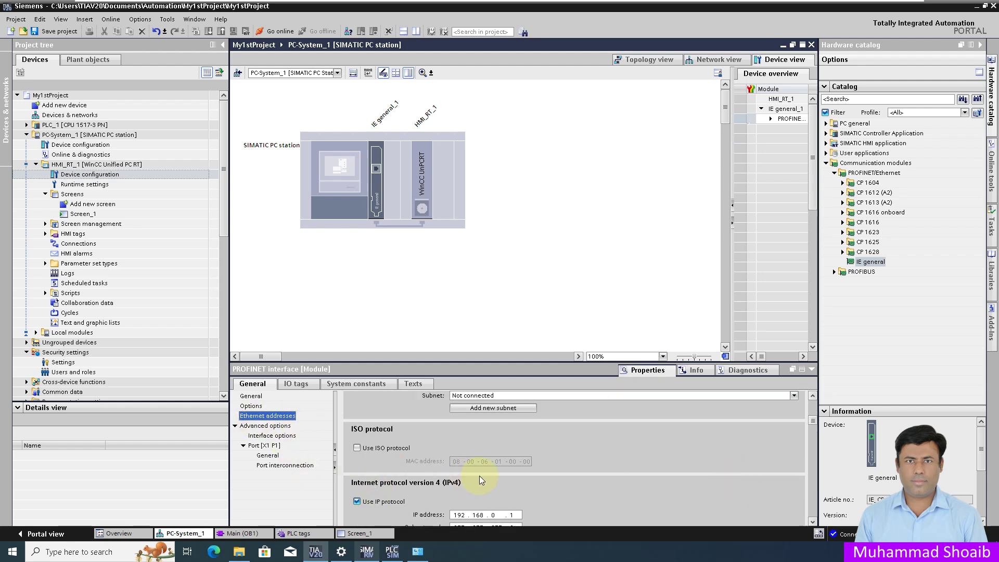
pyautogui.scroll(-1, 471, 476)
pyautogui.click(513, 501)
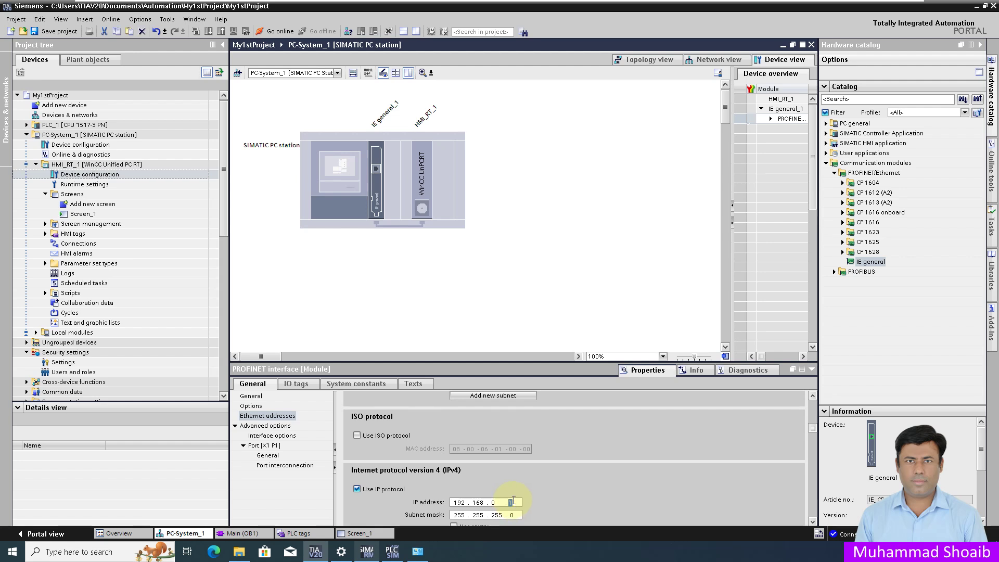
pyautogui.write('7')
pyautogui.scroll(-2, 622, 497)
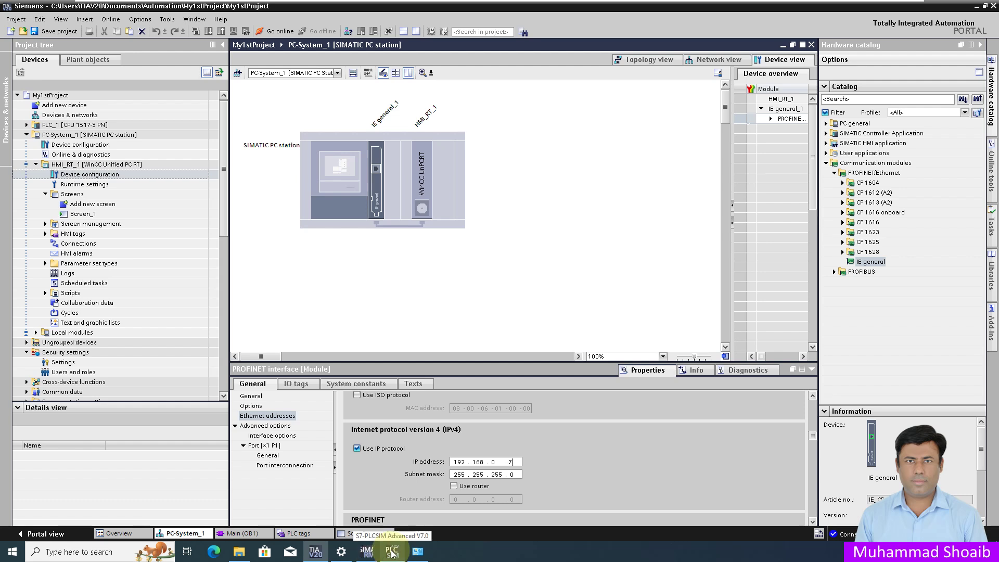
# Step: Compare with the simulated PLC's address and commit IP address 192.168.0.7
pyautogui.click(392, 552)
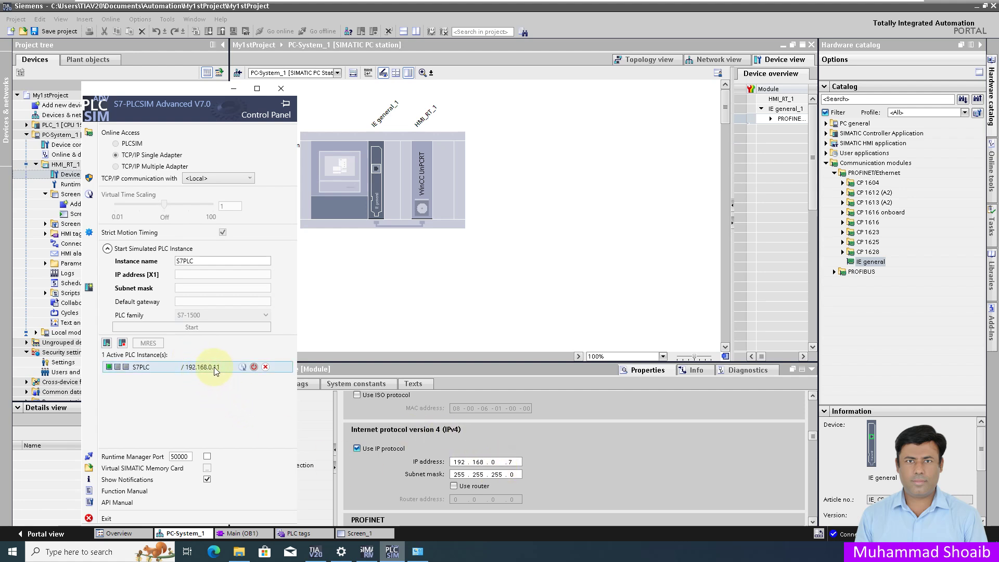
pyautogui.click(233, 88)
pyautogui.doubleClick(518, 462)
pyautogui.click(518, 461)
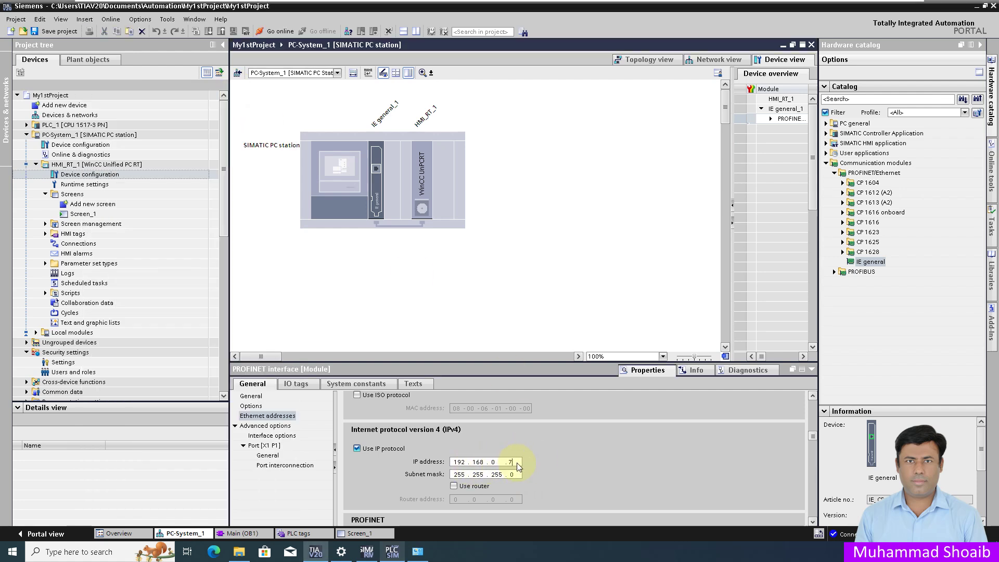
pyautogui.write('7')
pyautogui.press('Return')
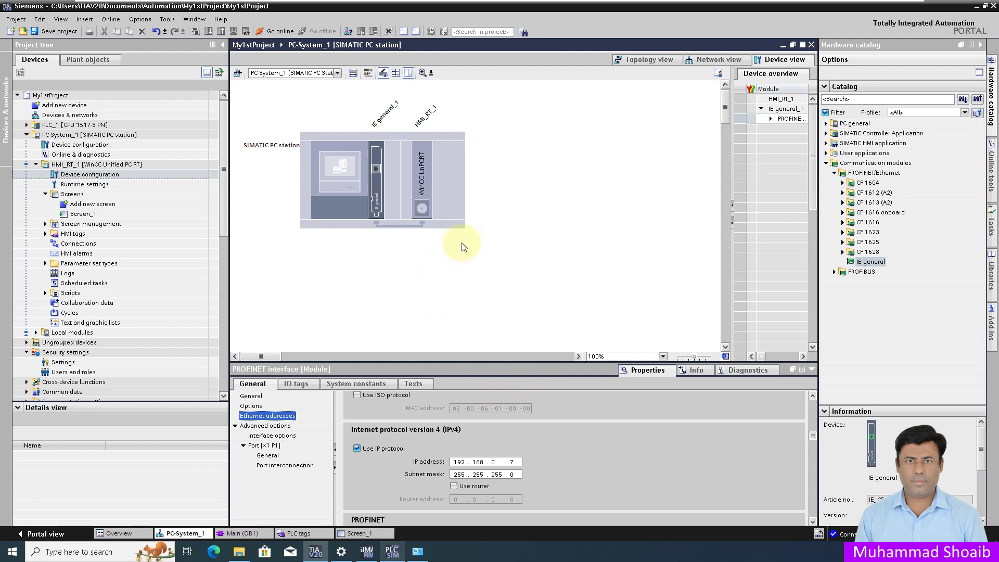
pyautogui.click(712, 61)
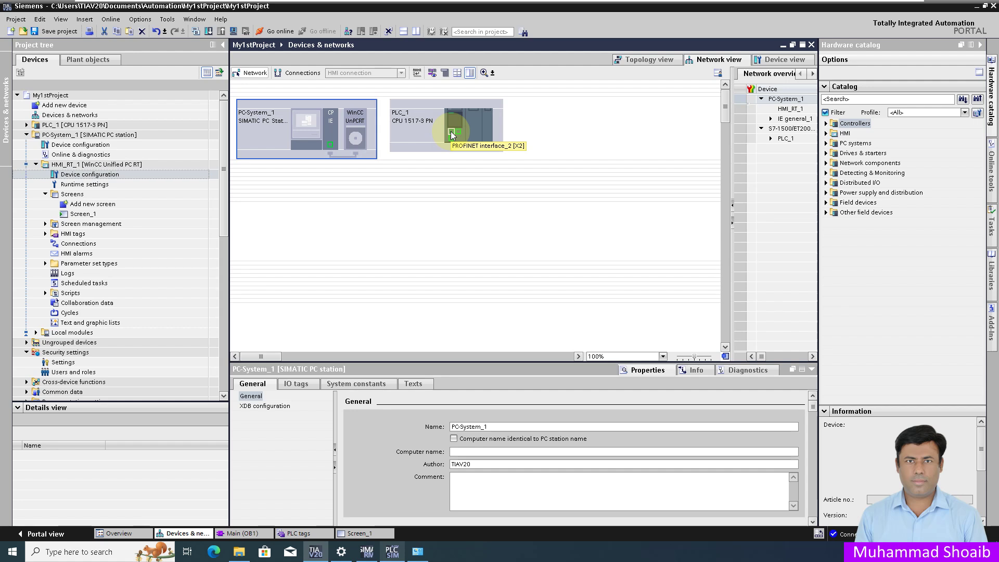
# Step: Recheck the simulated PLC's address, then link PLC_1's port to the PC station as PN/IE_1
pyautogui.click(392, 552)
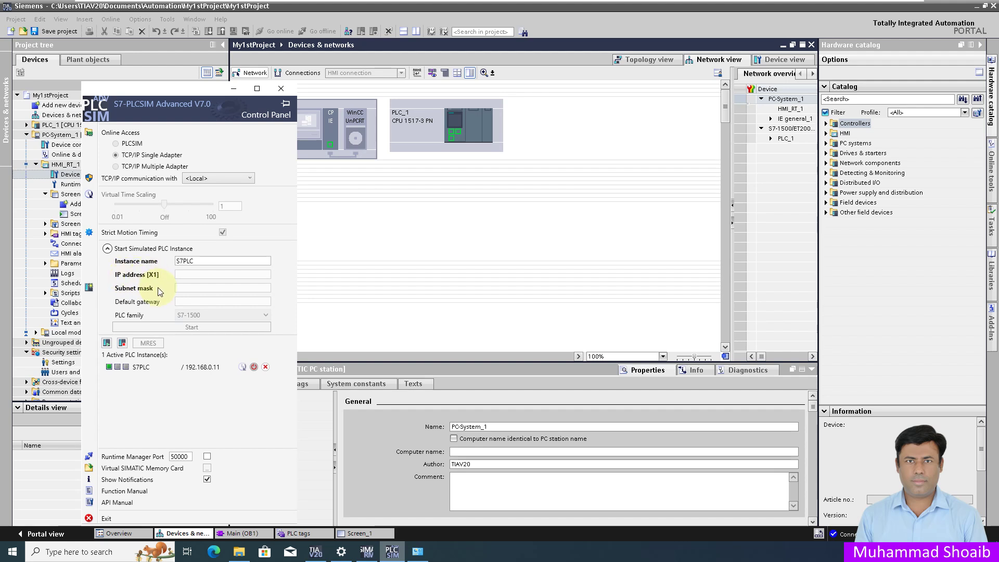
pyautogui.click(354, 162)
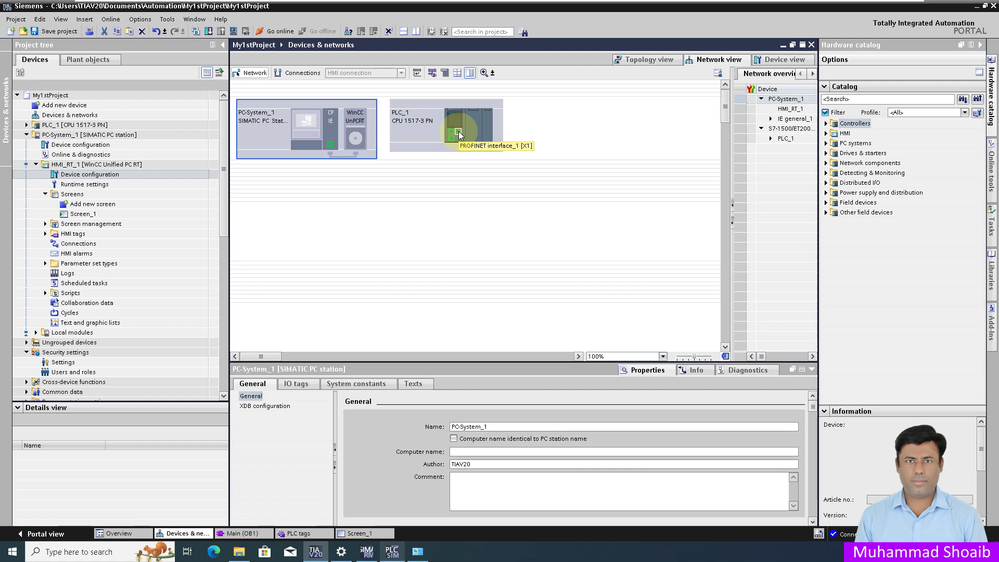
pyautogui.moveTo(458, 134)
pyautogui.mouseDown()
pyautogui.moveTo(337, 159)
pyautogui.moveTo(332, 145)
pyautogui.mouseUp()
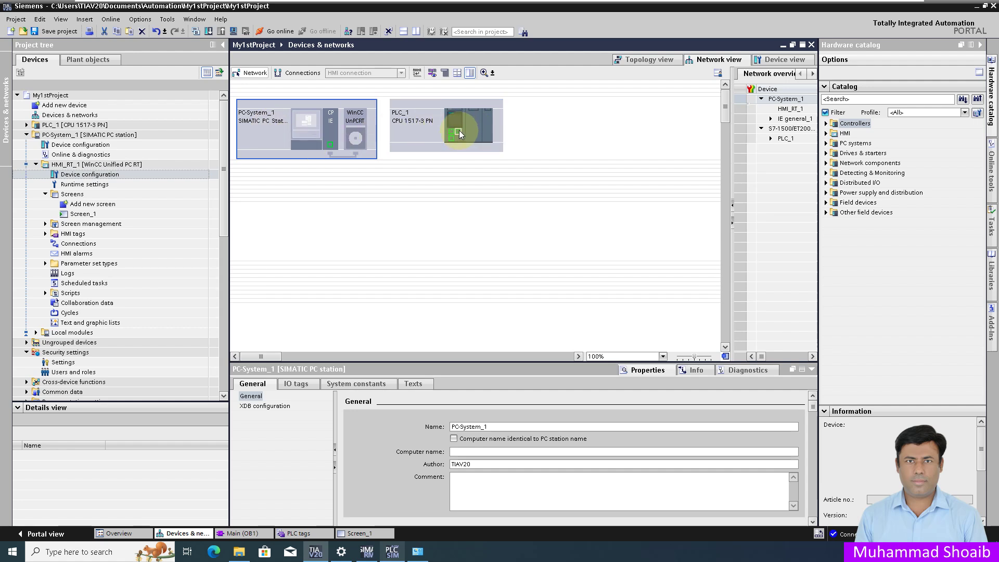
pyautogui.moveTo(459, 130)
pyautogui.mouseDown()
pyautogui.moveTo(333, 179)
pyautogui.moveTo(331, 145)
pyautogui.mouseUp()
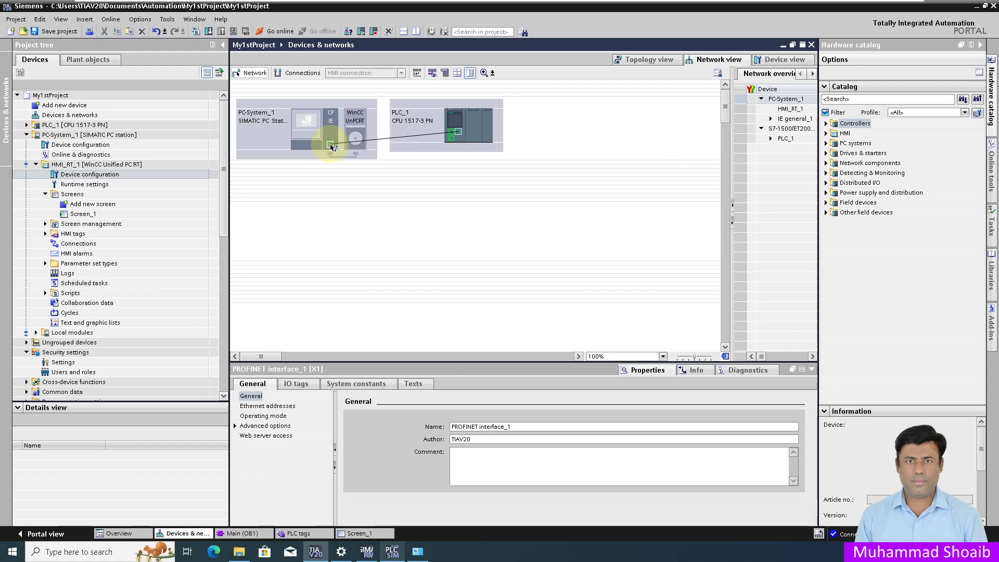
pyautogui.moveTo(331, 146); pyautogui.dragTo(331, 145)
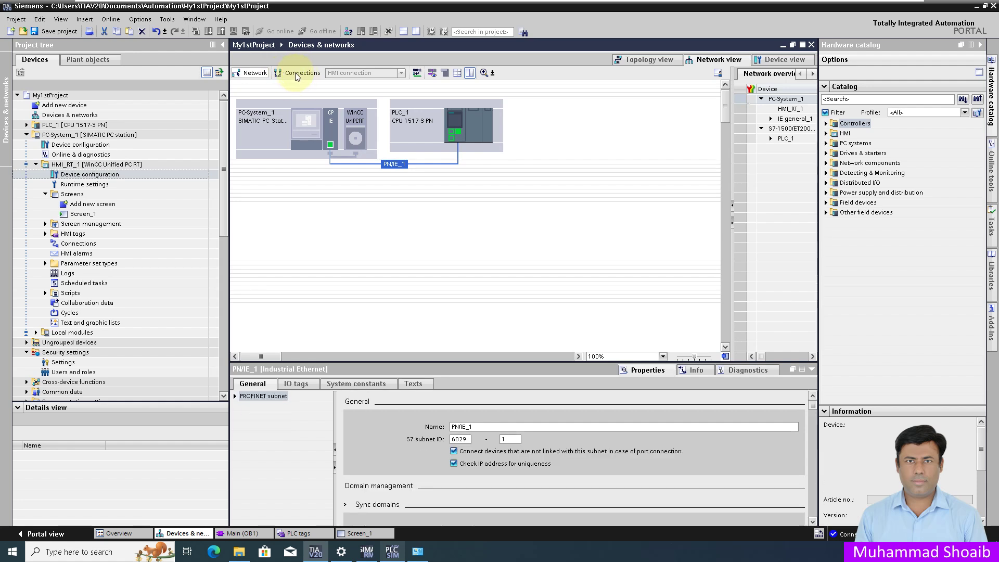
# Step: Draw HMI_Connection_1 from PLC_1 to the PC station, accept the reload warning, open Screen_1
pyautogui.click(296, 74)
pyautogui.moveTo(459, 133); pyautogui.dragTo(329, 143)
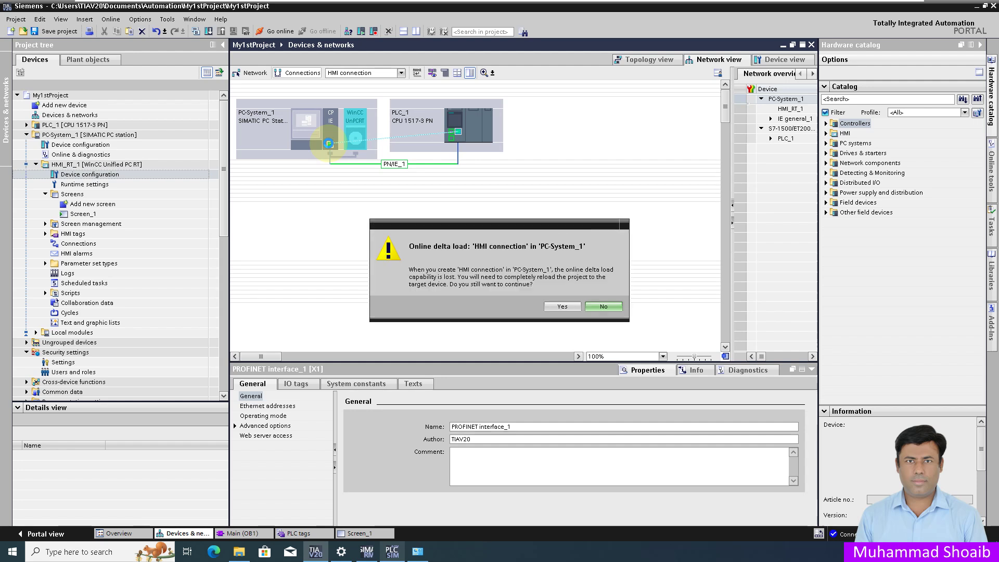
pyautogui.click(562, 306)
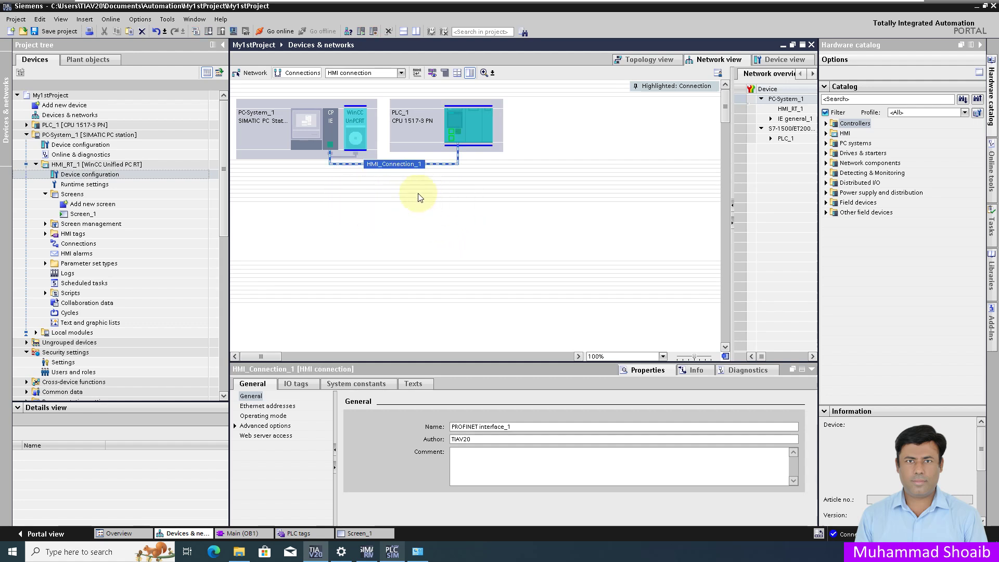
pyautogui.doubleClick(85, 218)
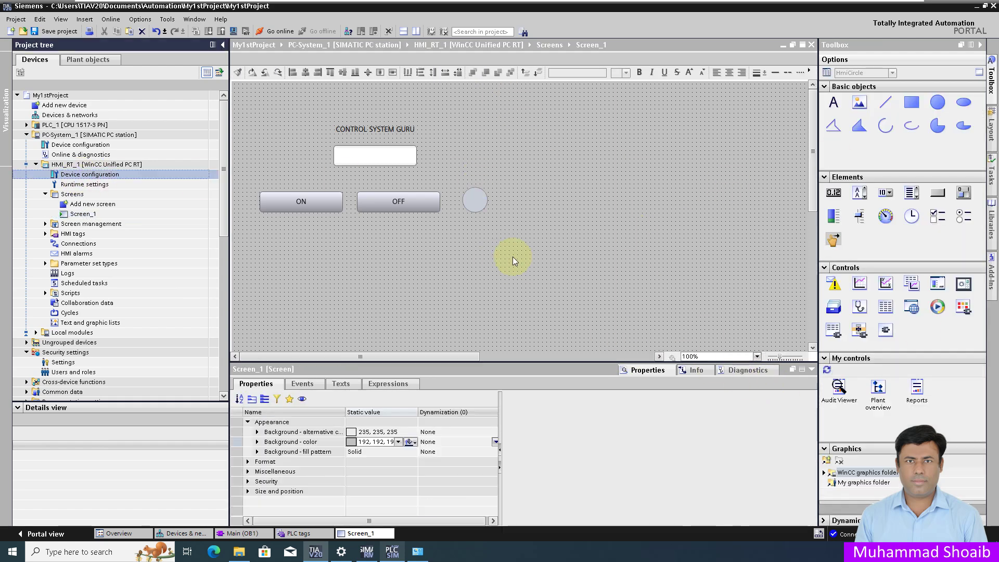
# Step: Select the IO field above ON/OFF and set its Process value dynamization to Tag
pyautogui.click(334, 276)
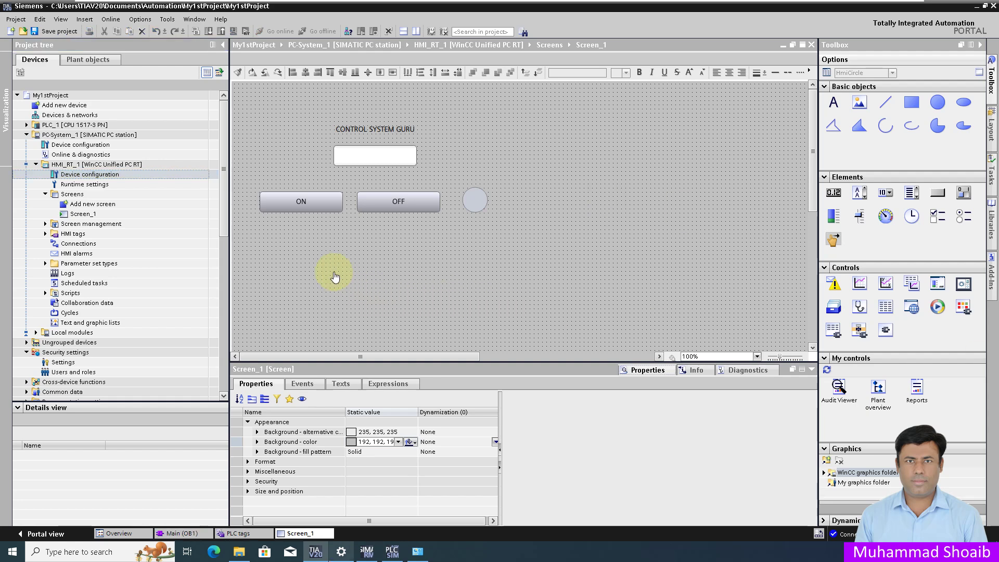
pyautogui.click(367, 157)
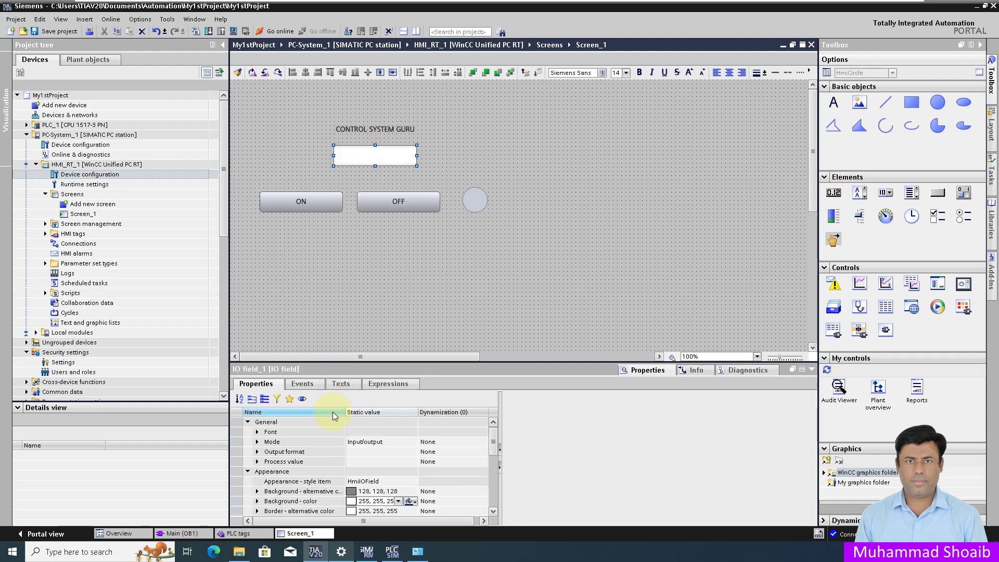
pyautogui.click(252, 399)
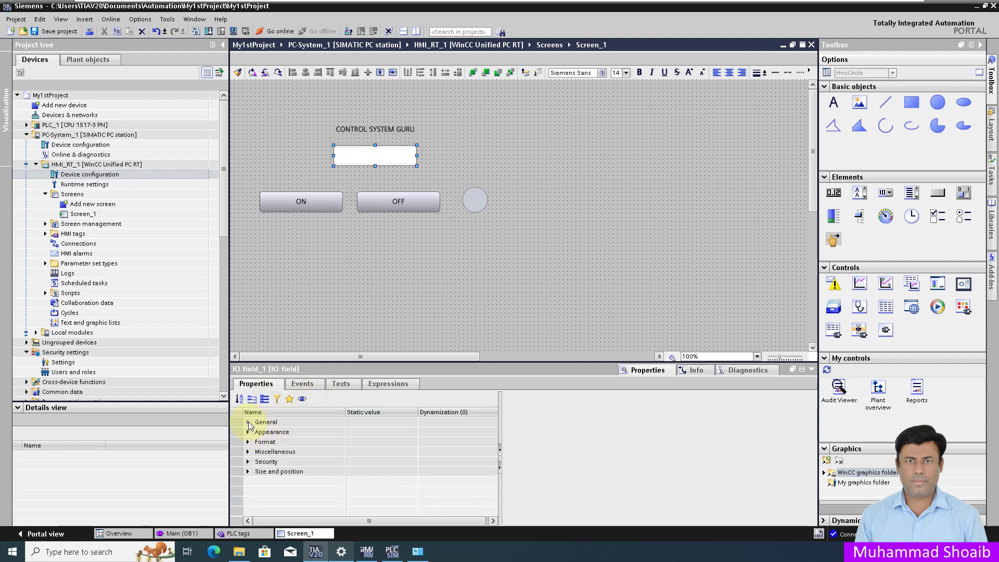
pyautogui.click(248, 423)
pyautogui.click(282, 462)
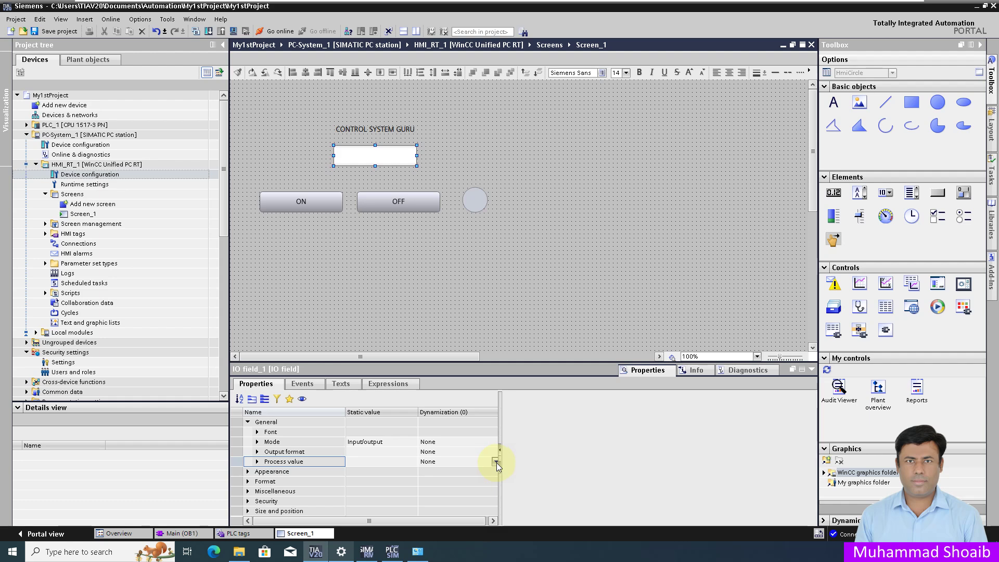
pyautogui.moveTo(496, 463); pyautogui.dragTo(506, 463)
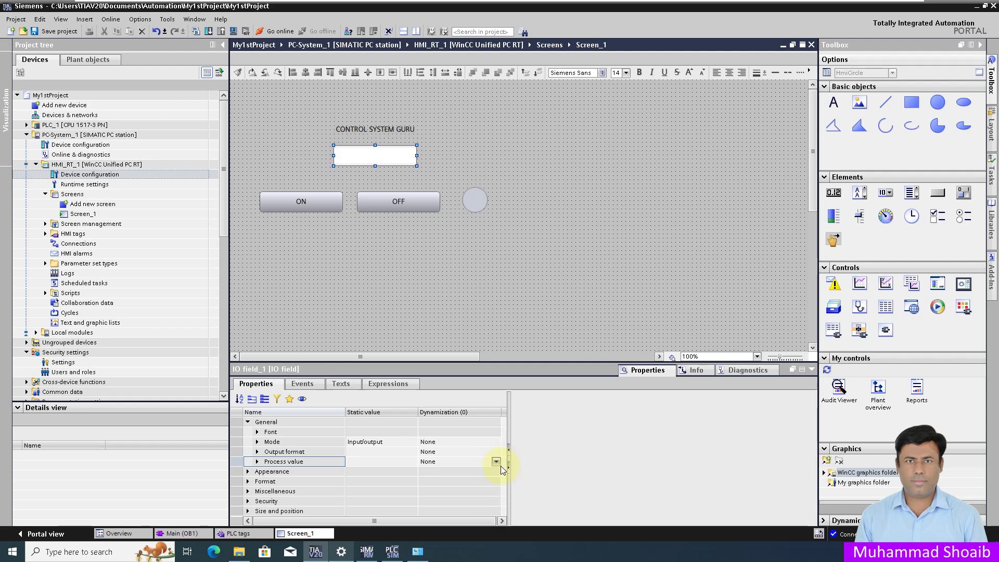
pyautogui.click(497, 461)
pyautogui.click(498, 461)
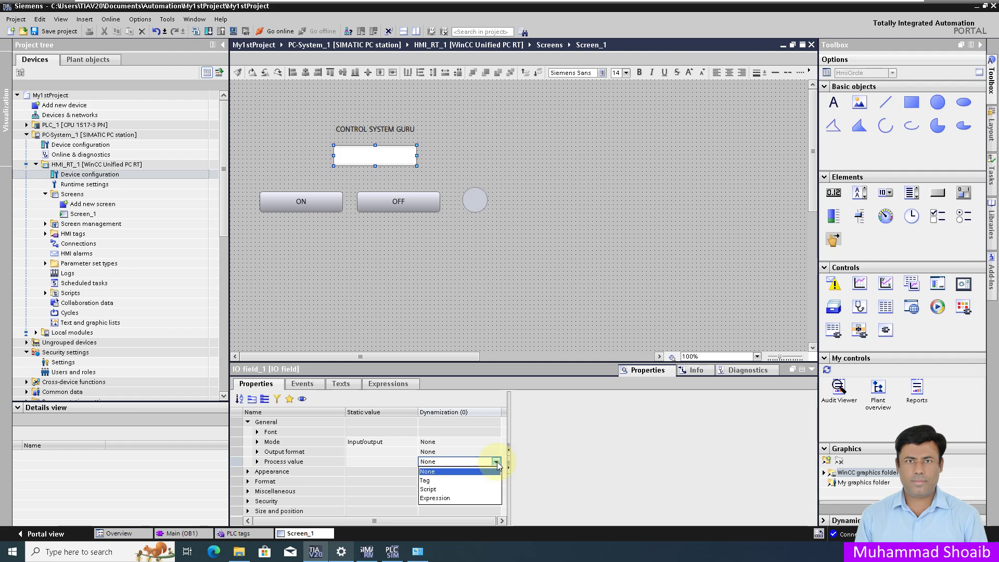
pyautogui.click(441, 481)
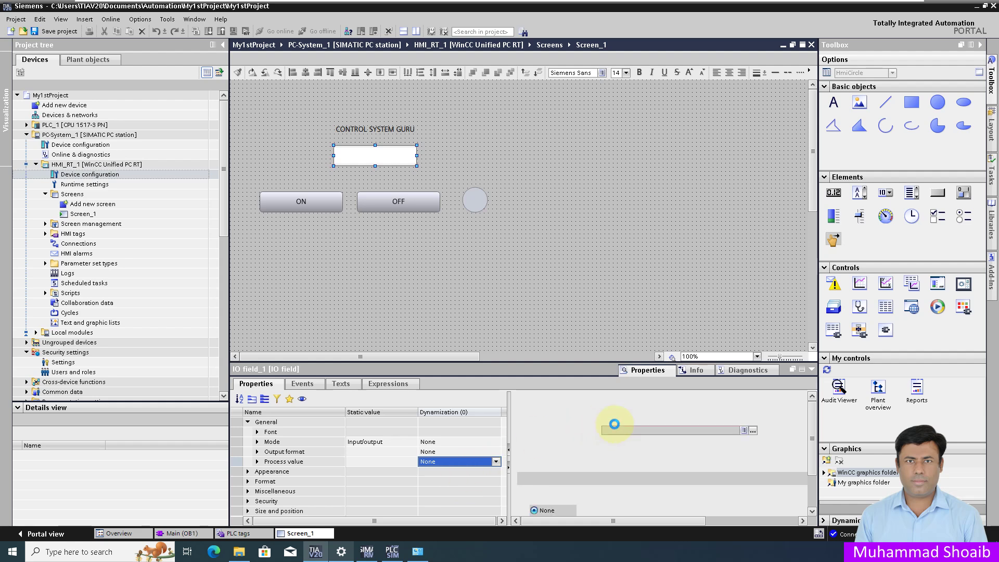
# Step: Assign PLC_1's Motor_Speed tag from the default tag table to the IO field
pyautogui.click(754, 430)
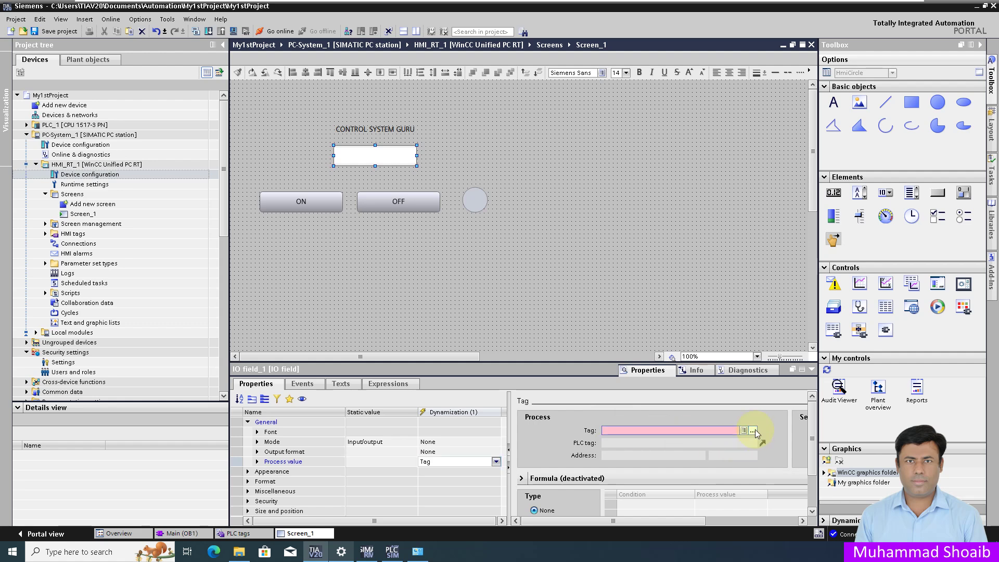
pyautogui.click(754, 430)
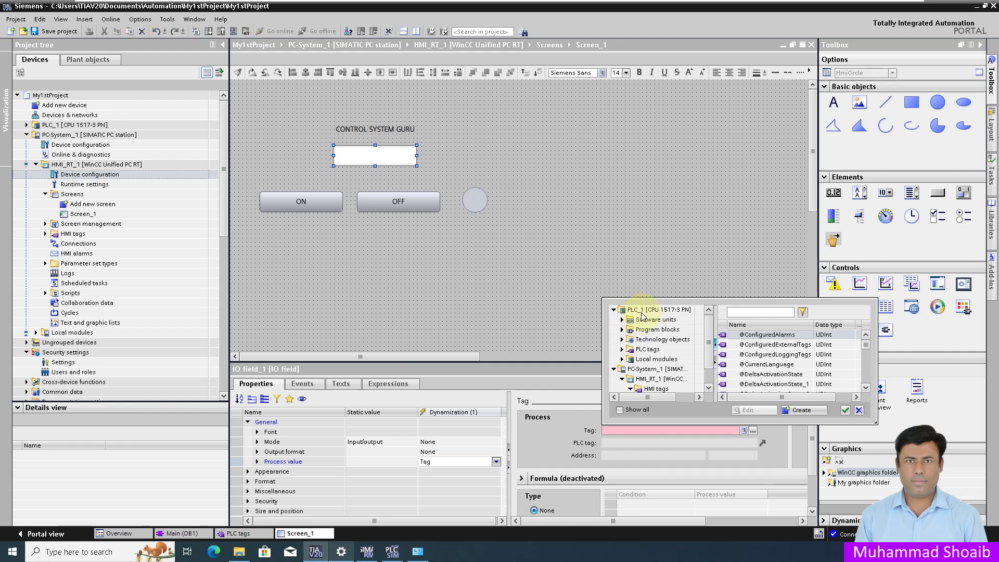
pyautogui.click(622, 350)
pyautogui.click(657, 360)
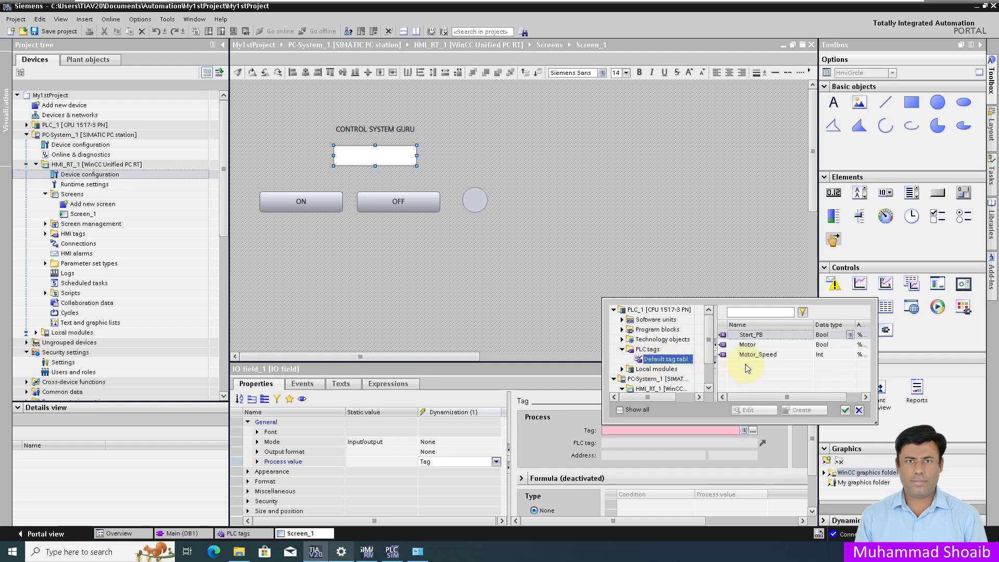
pyautogui.click(757, 355)
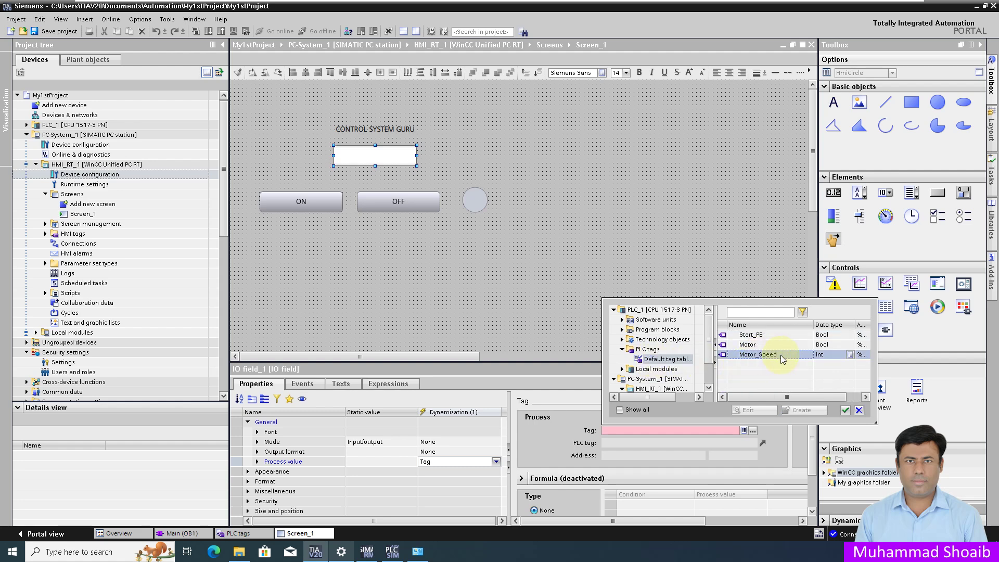
pyautogui.click(845, 410)
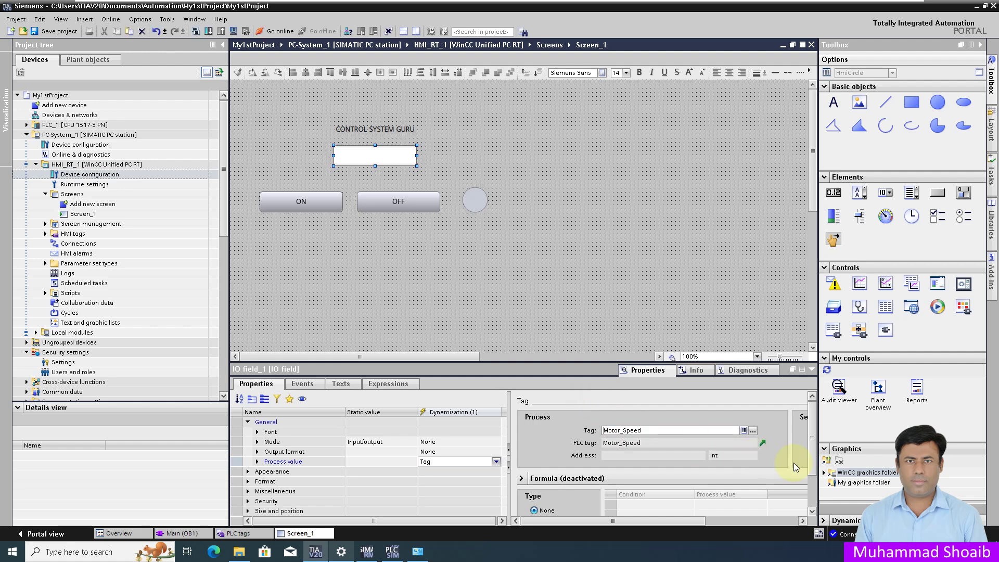
pyautogui.scroll(-3, 811, 488)
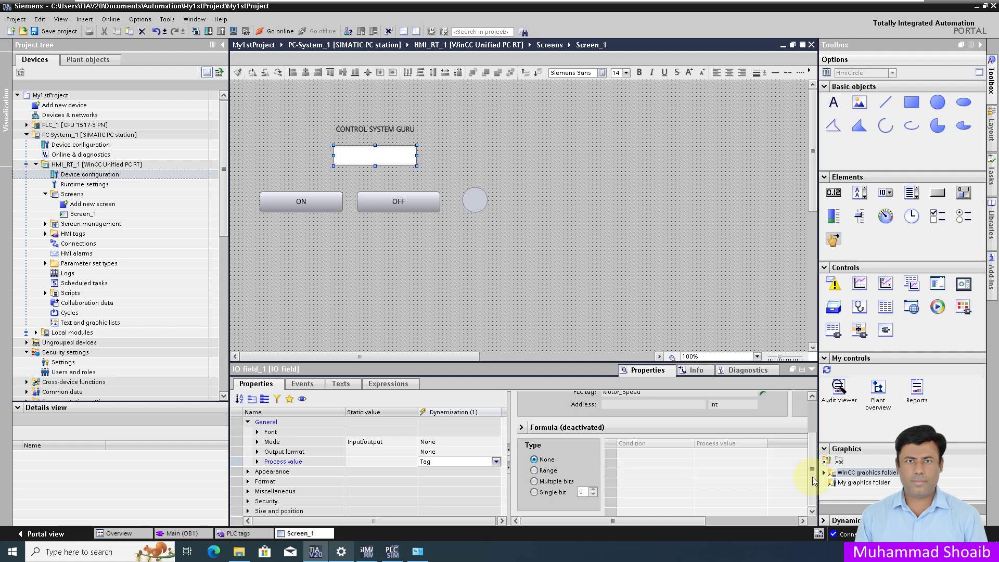
pyautogui.scroll(3, 811, 489)
pyautogui.click(311, 195)
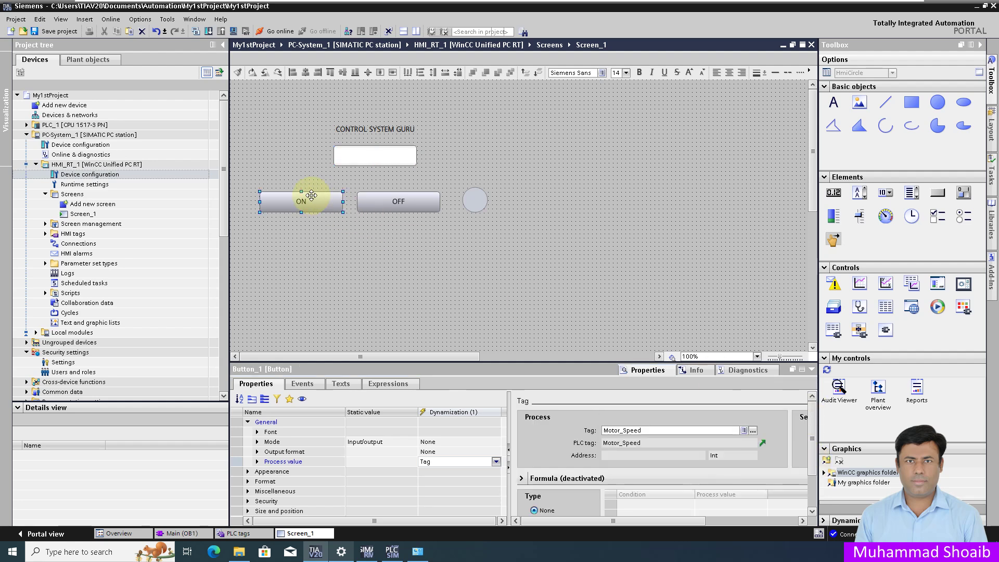
# Step: Add SetBitInTag on tag Start_PB to the ON button's left-click event
pyautogui.click(307, 386)
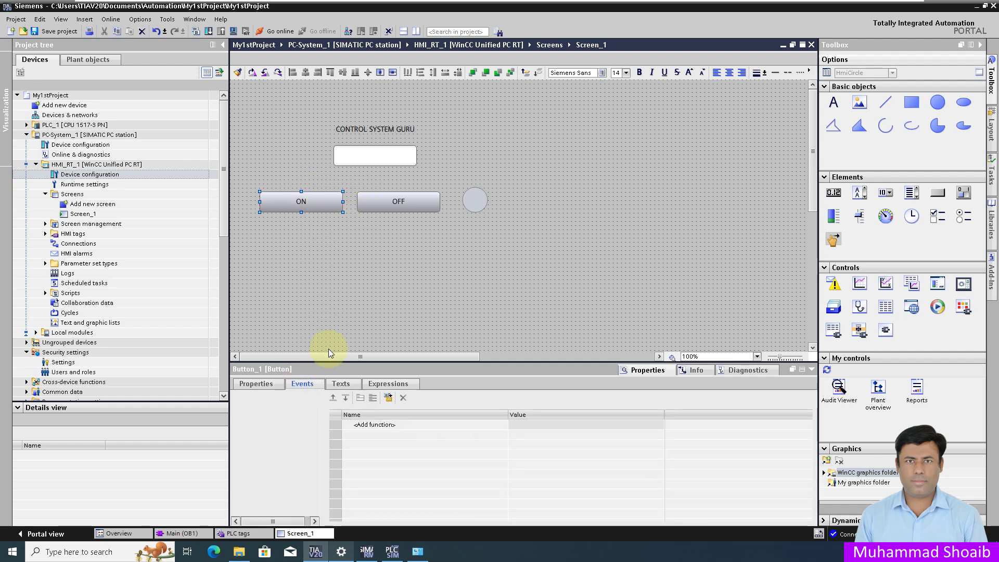
pyautogui.click(281, 432)
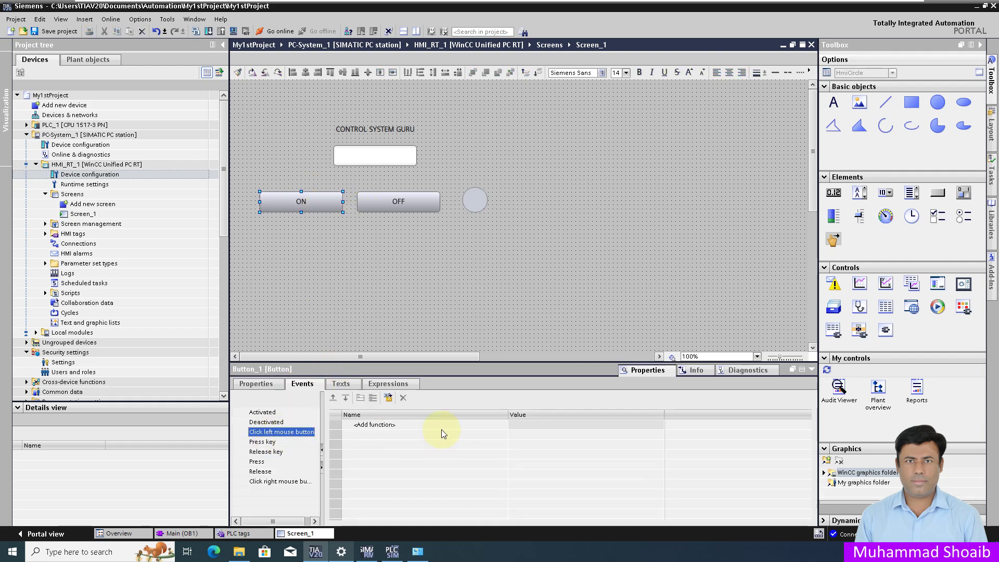
pyautogui.click(487, 424)
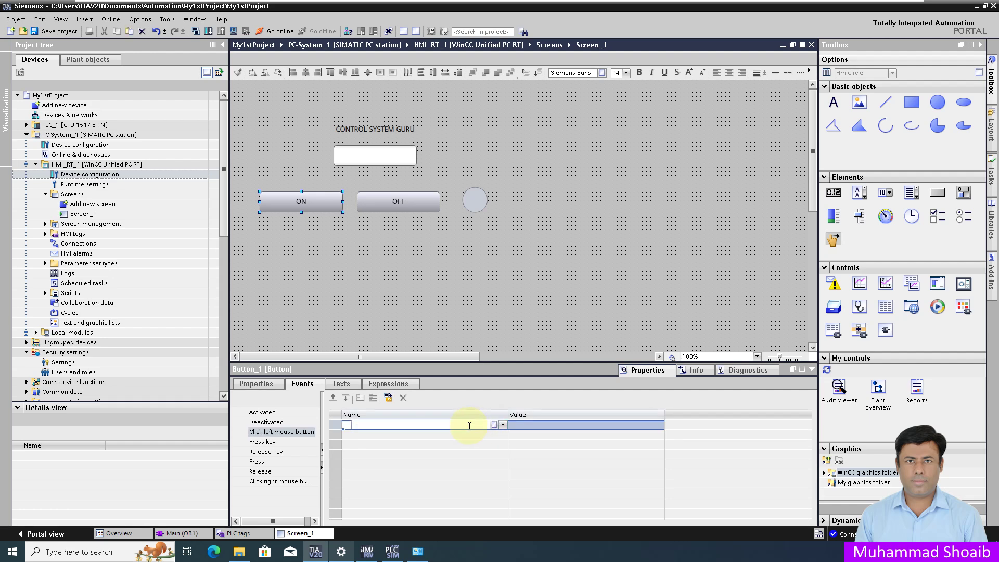
pyautogui.write('set')
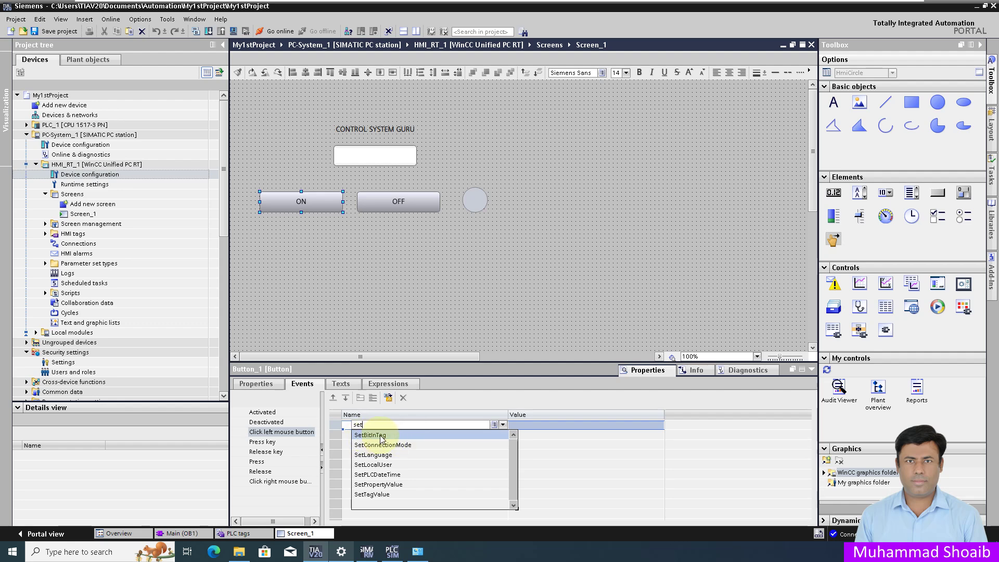
pyautogui.press('Escape')
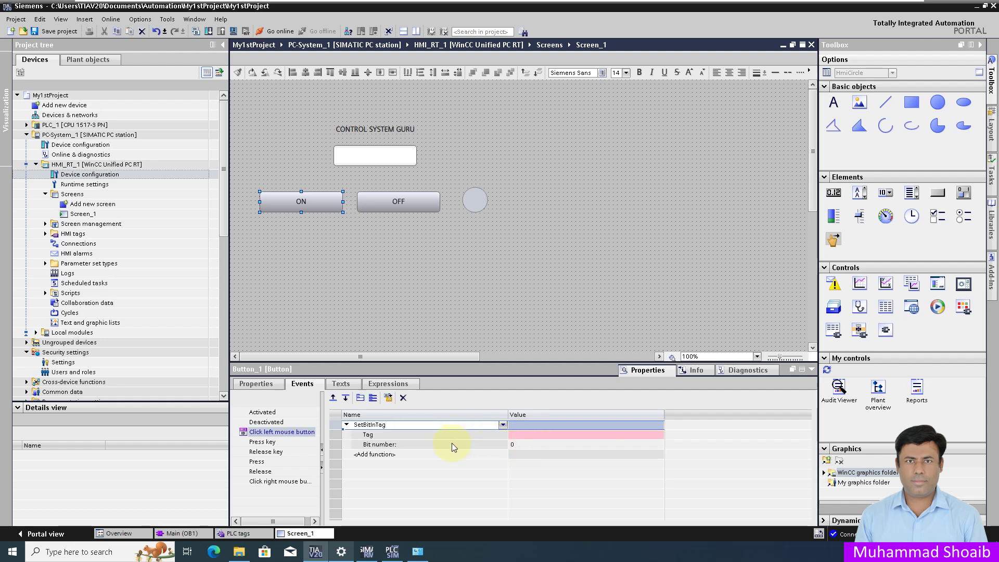
pyautogui.click(536, 435)
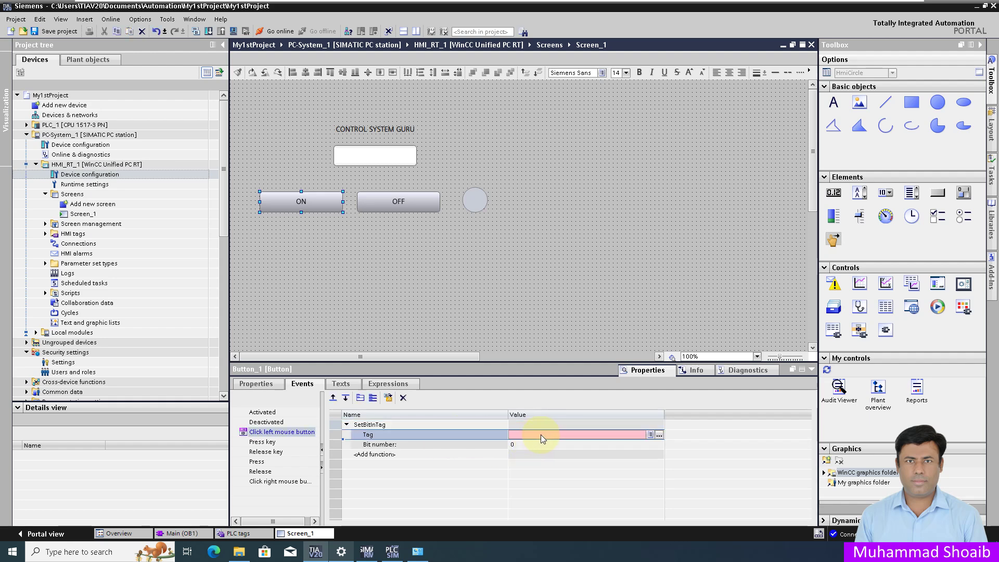
pyautogui.click(660, 435)
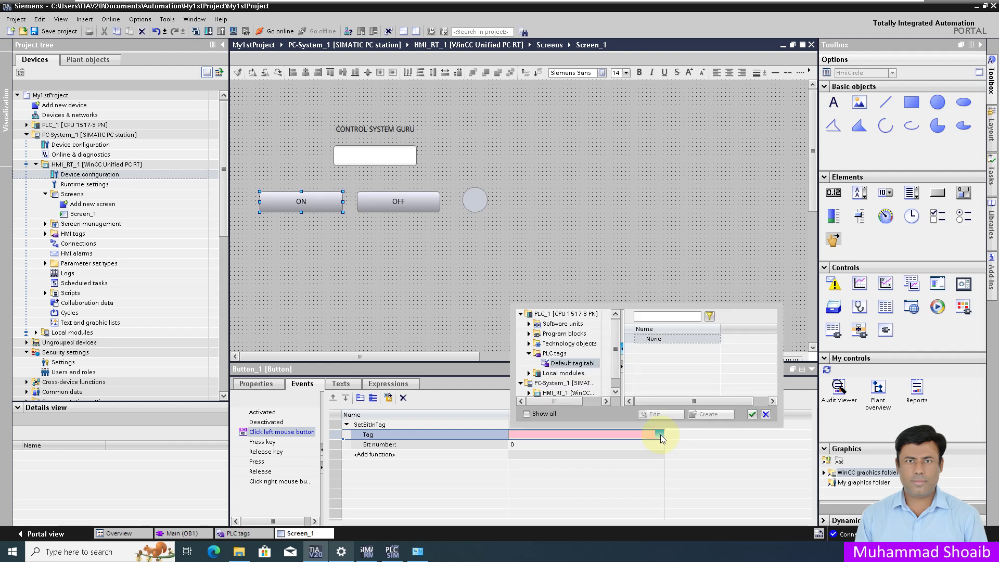
pyautogui.click(668, 350)
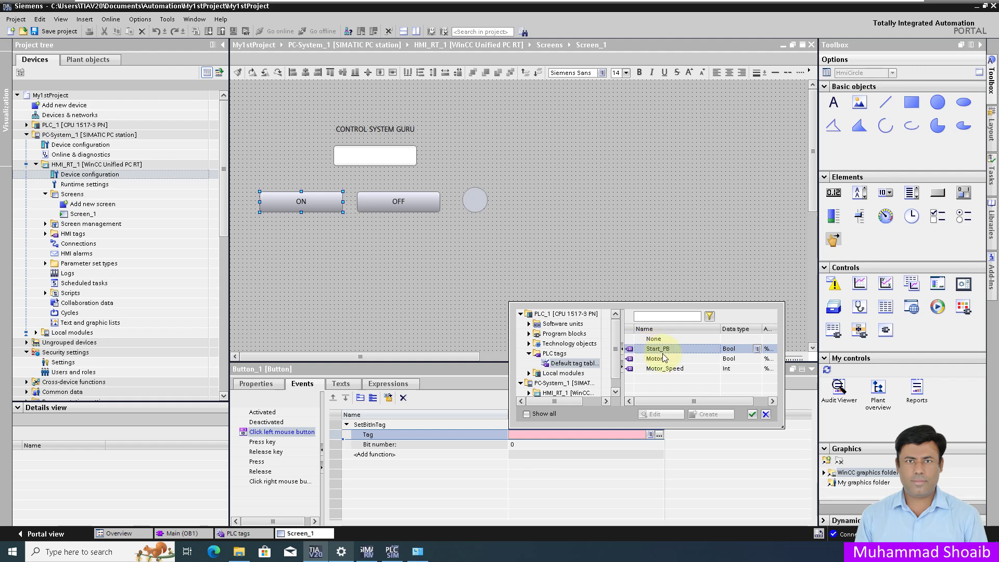
pyautogui.click(752, 414)
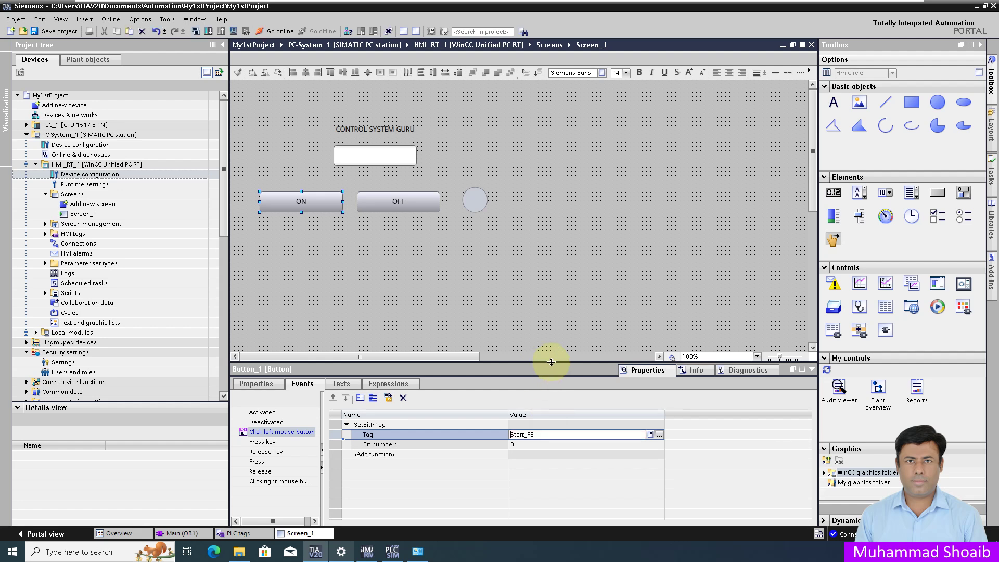
pyautogui.click(413, 203)
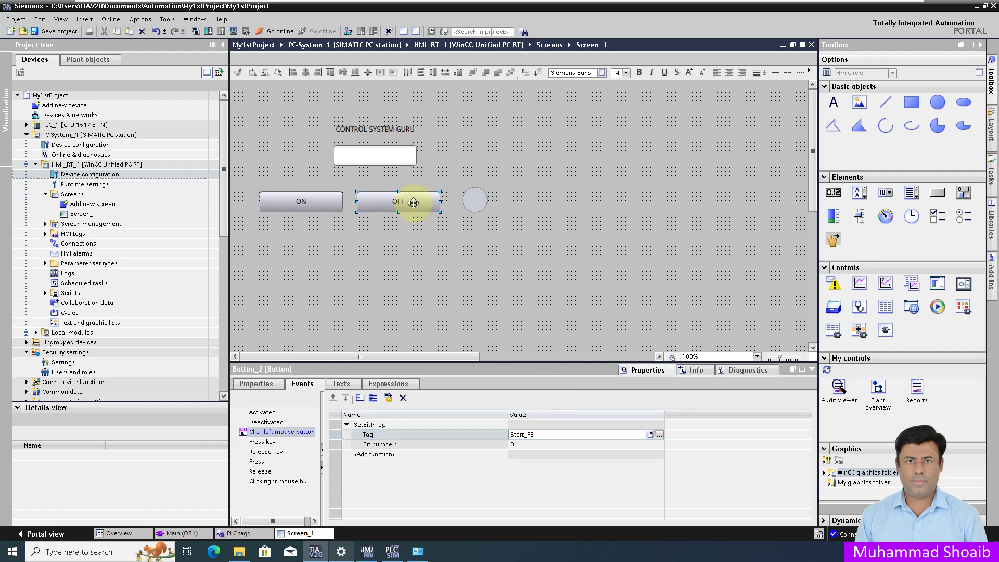
# Step: Add ResetBitInTag on tag Start_PB to the OFF button's left-click event
pyautogui.click(392, 426)
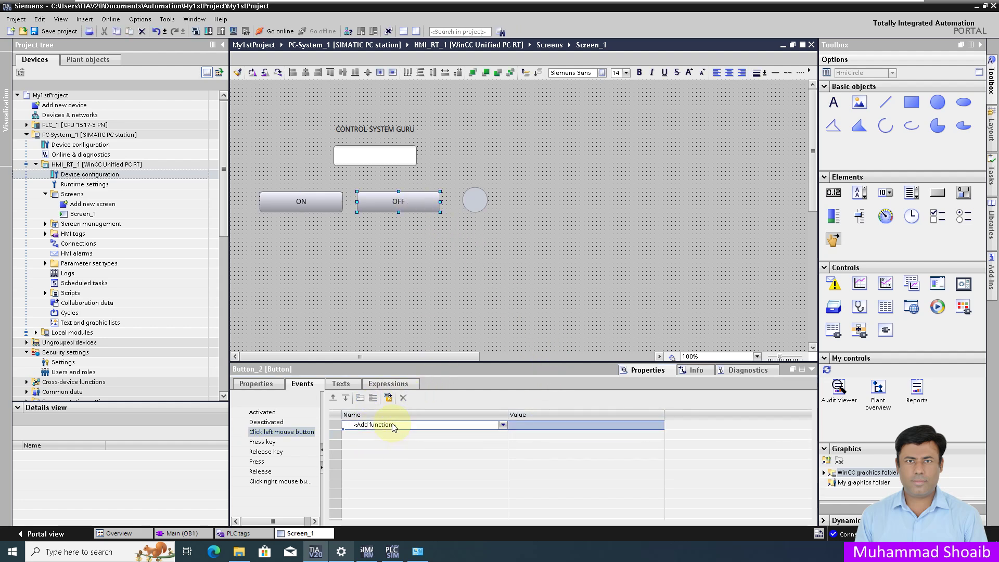
pyautogui.click(410, 427)
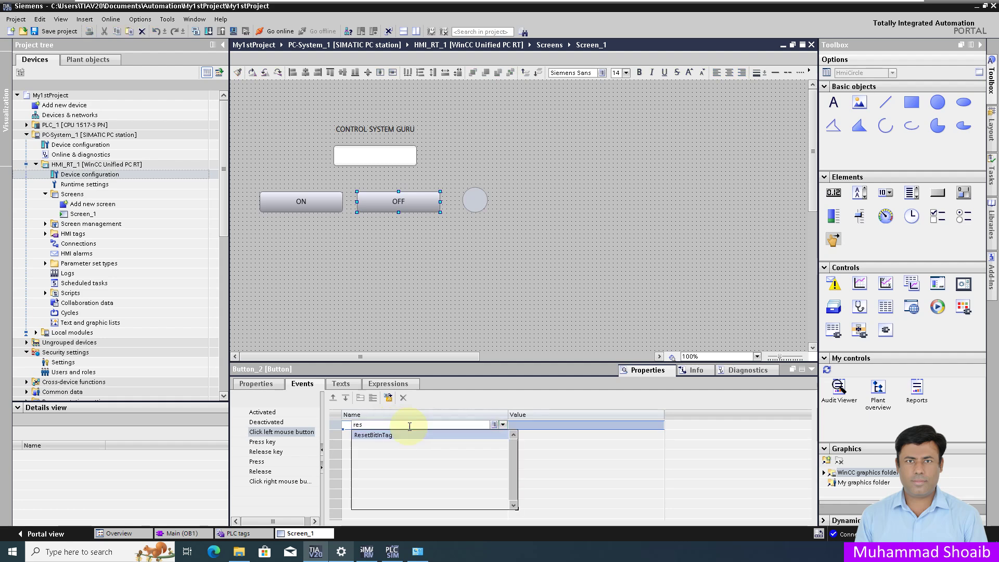
pyautogui.click(399, 435)
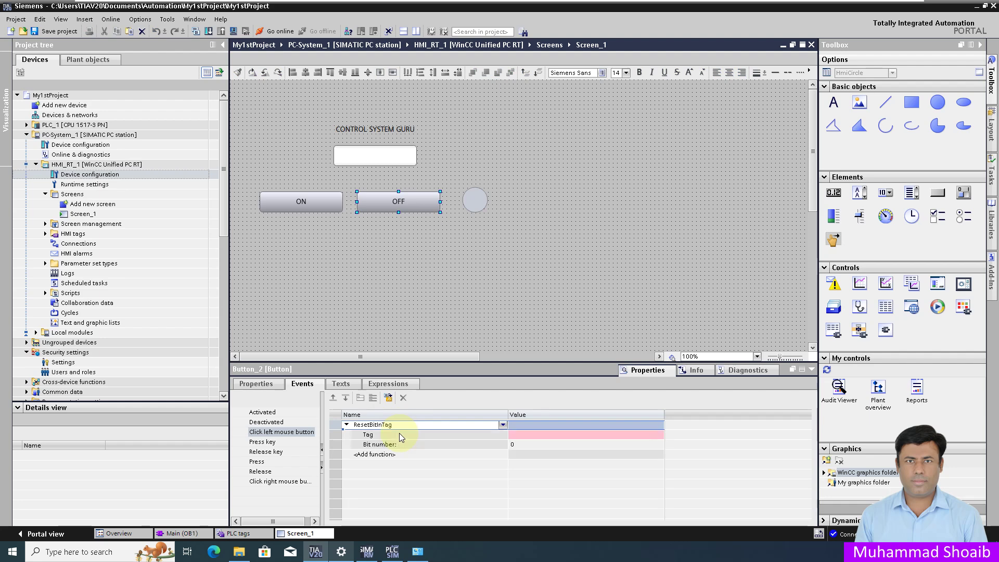
pyautogui.click(662, 435)
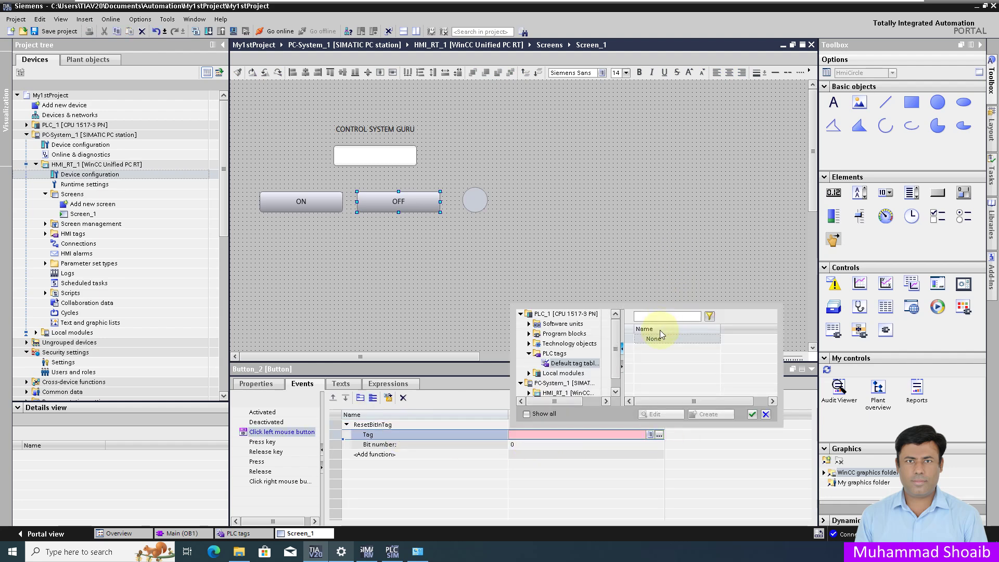
pyautogui.click(657, 348)
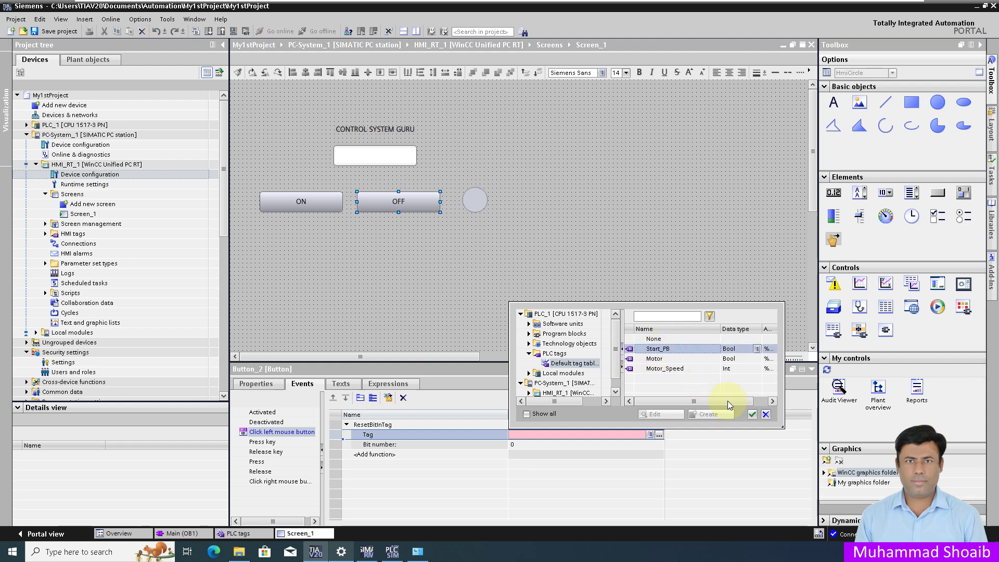
pyautogui.click(751, 414)
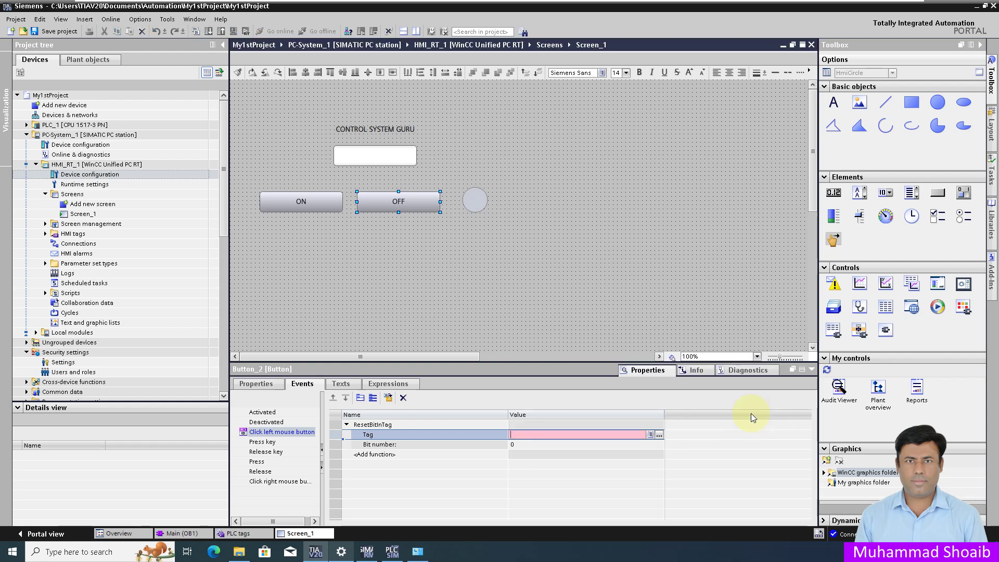
# Step: Make the status circle's background colour dynamized by the Motor tag
pyautogui.click(479, 201)
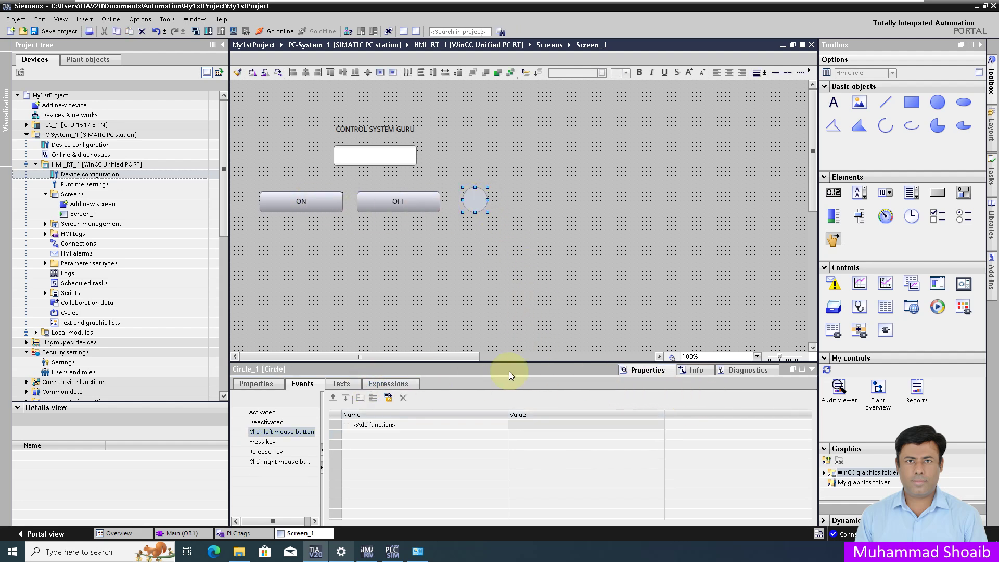
pyautogui.click(256, 383)
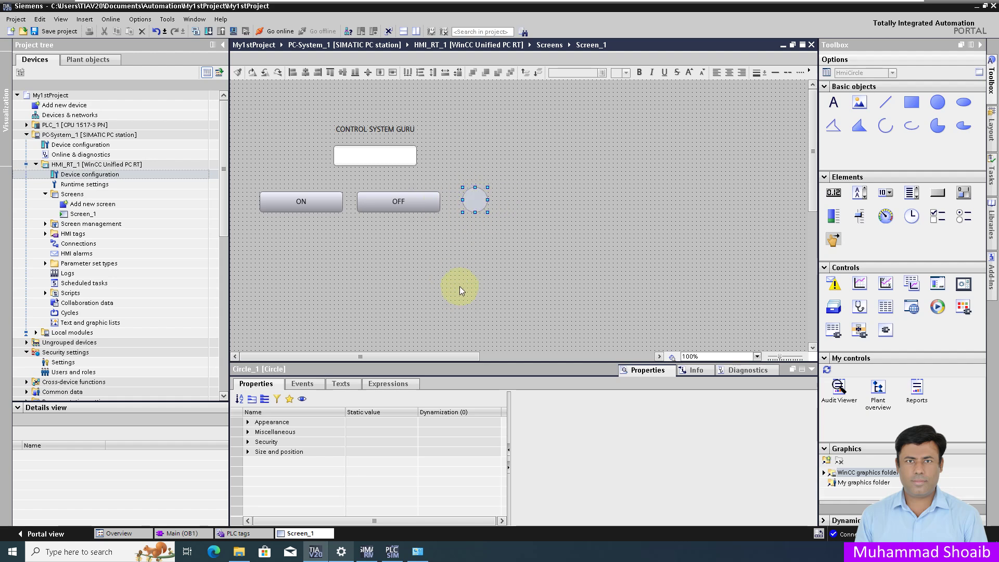
pyautogui.click(248, 422)
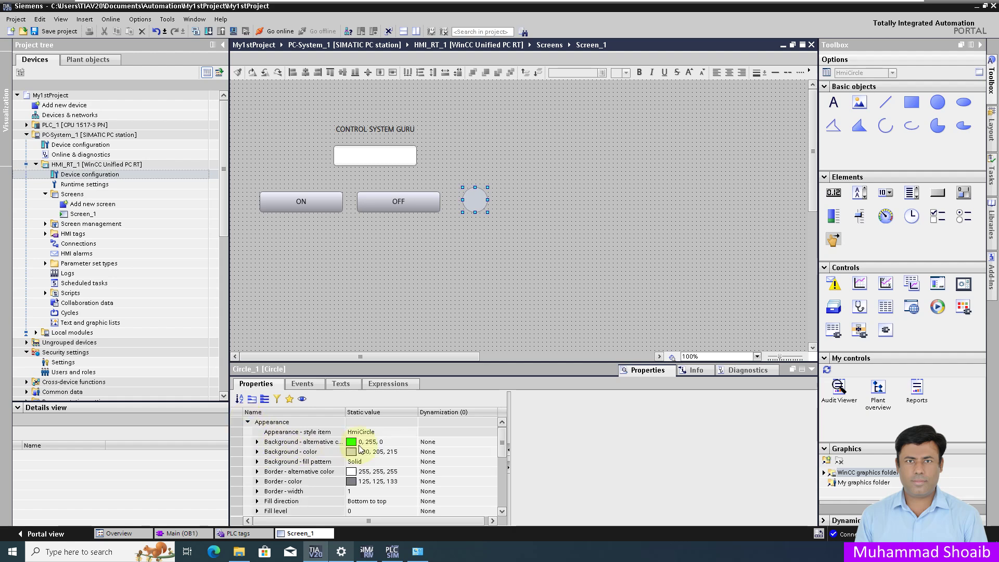
pyautogui.click(382, 455)
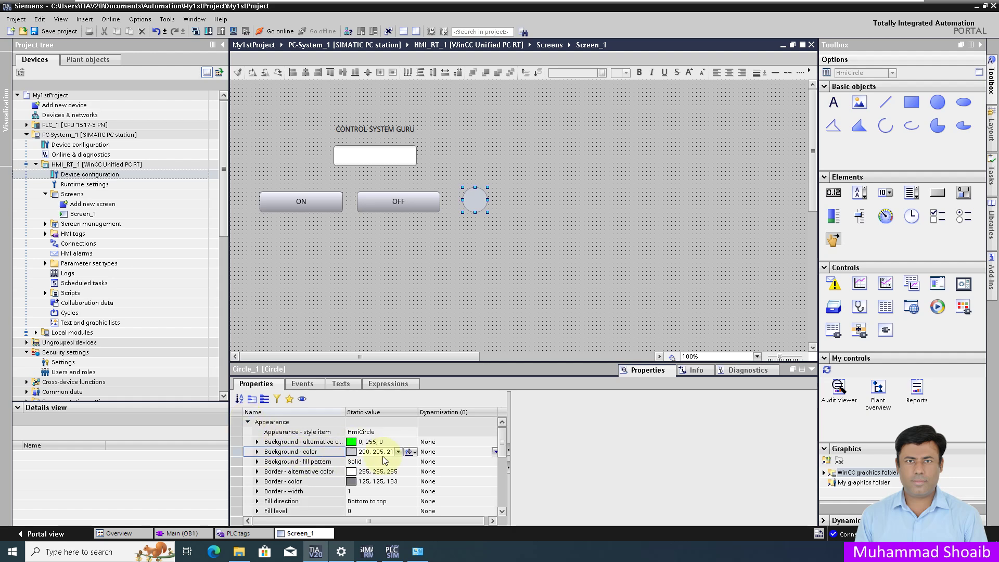
pyautogui.click(495, 452)
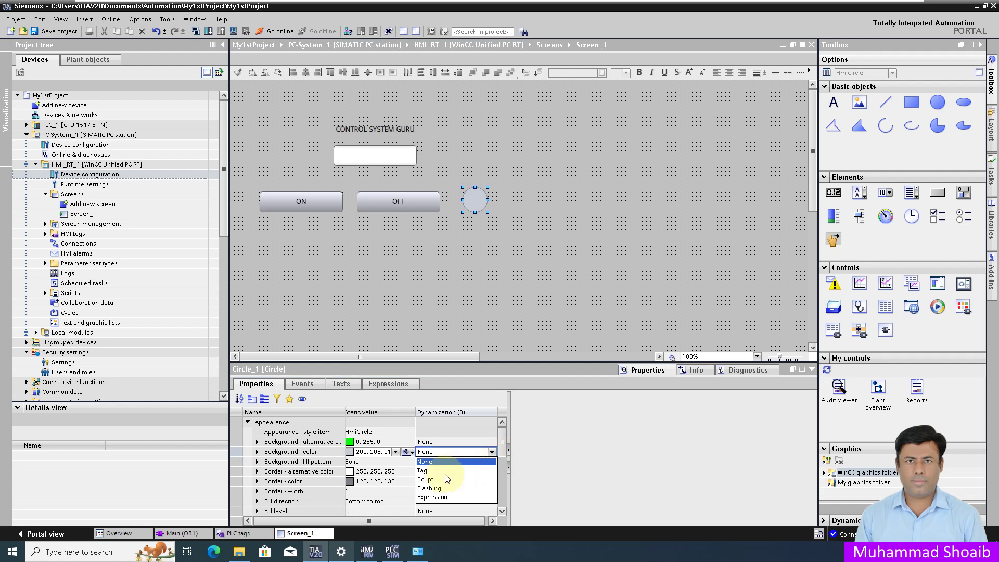
pyautogui.click(431, 462)
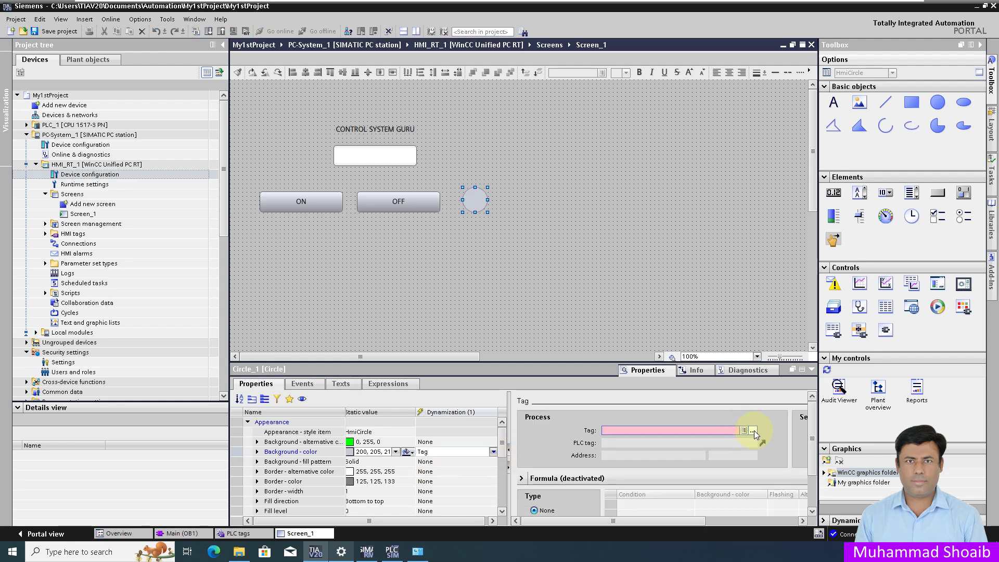
pyautogui.click(753, 431)
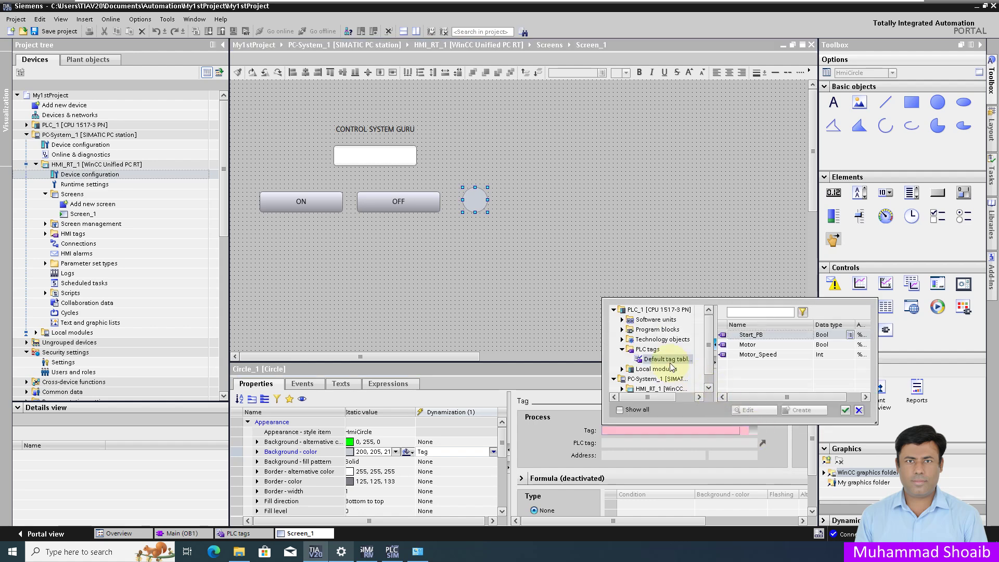
pyautogui.click(752, 345)
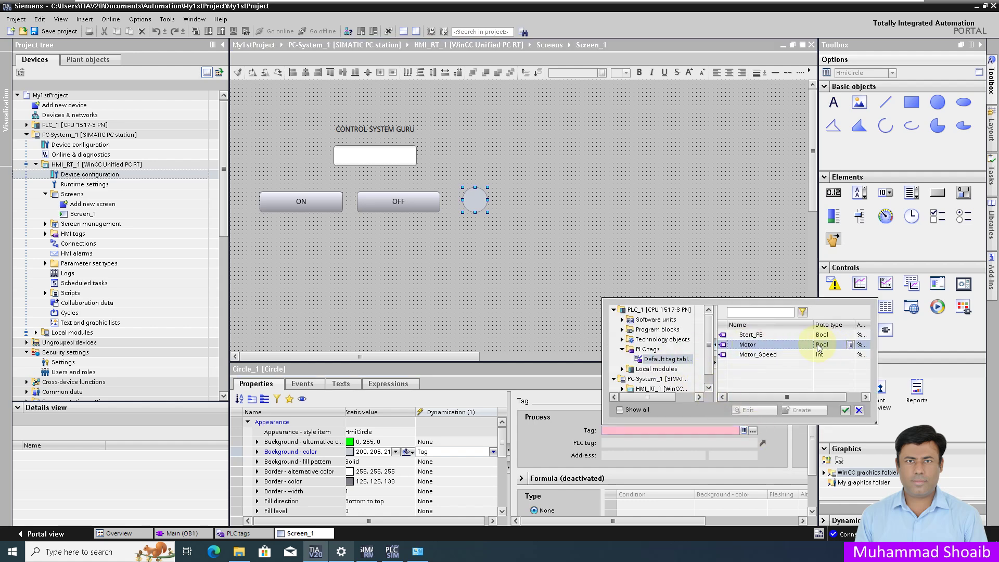
pyautogui.click(845, 409)
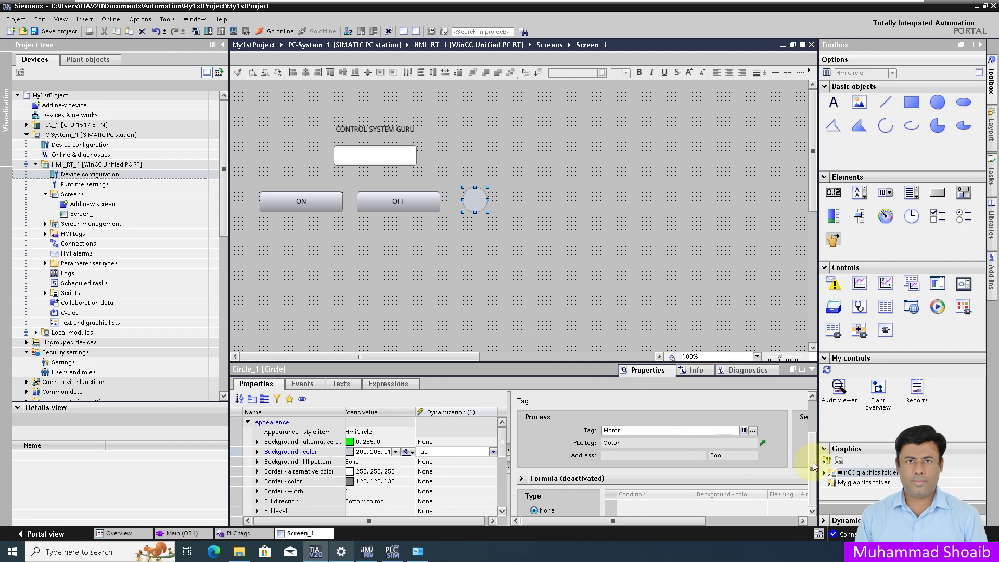
# Step: Use single-bit mode with green (0, 255, 0) for bit value 1, then save the project
pyautogui.scroll(-3, 809, 458)
pyautogui.click(551, 491)
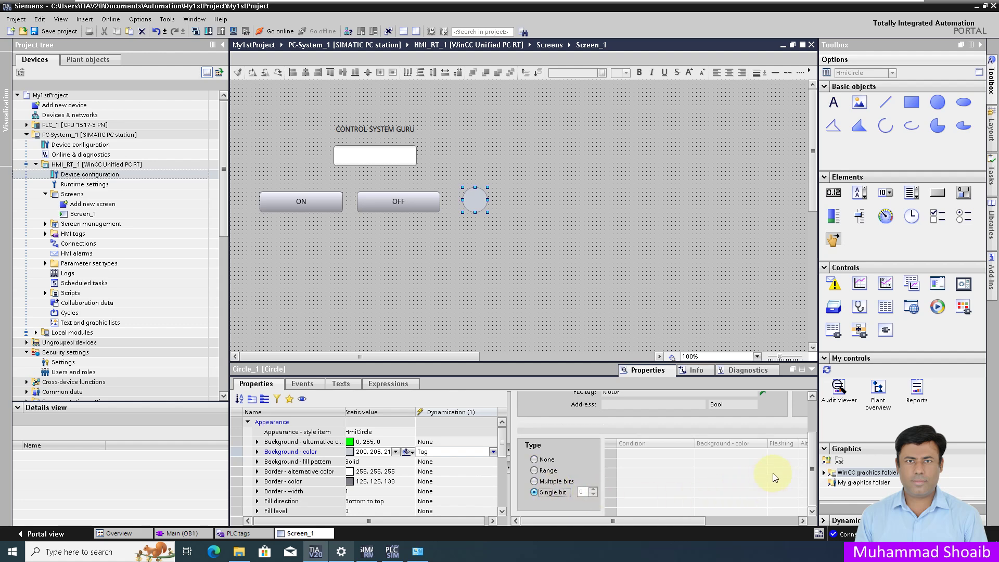
pyautogui.click(762, 464)
pyautogui.click(730, 454)
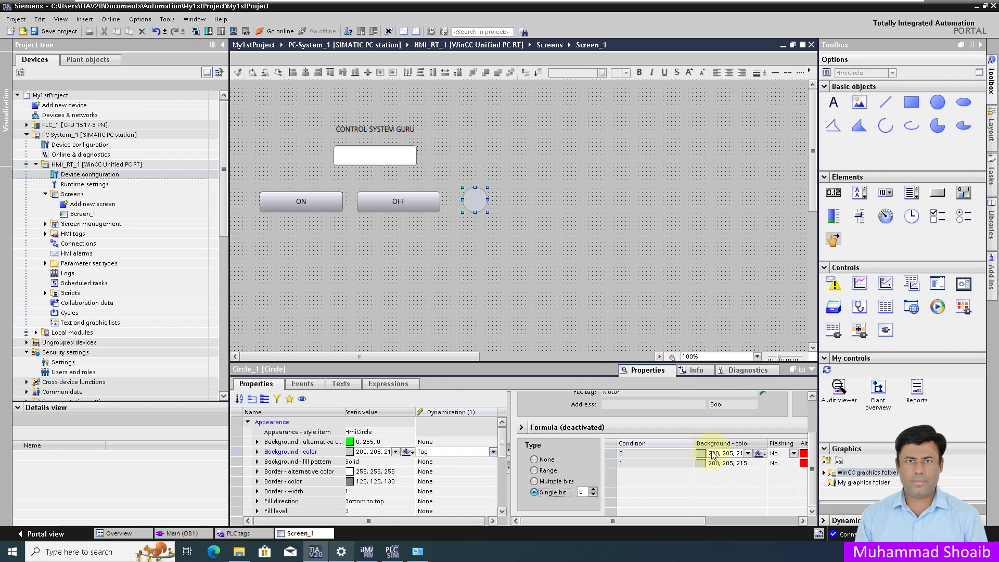
pyautogui.click(749, 463)
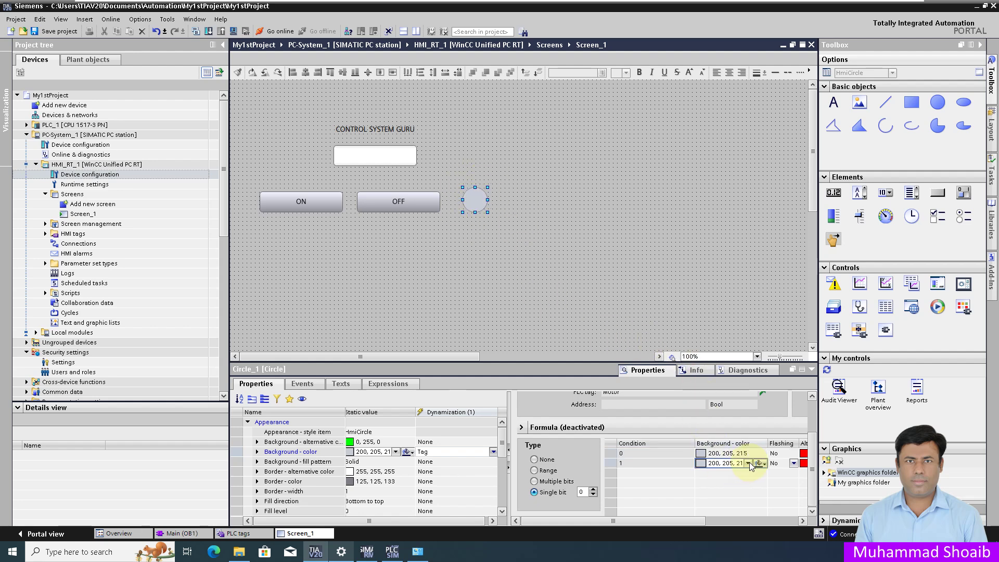
pyautogui.click(750, 465)
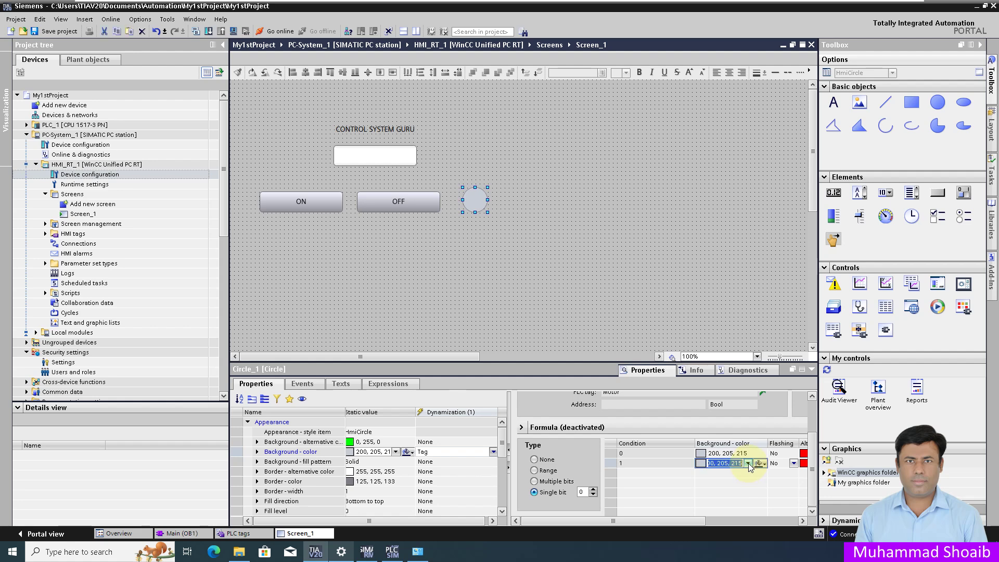
pyautogui.click(748, 464)
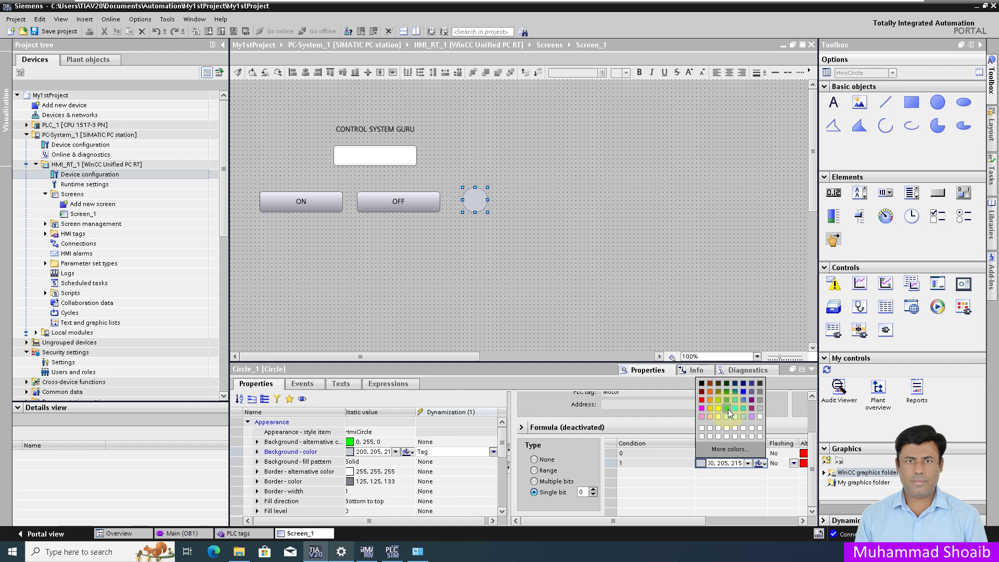
pyautogui.press('Escape')
pyautogui.write('0, 255, 0')
pyautogui.click(592, 247)
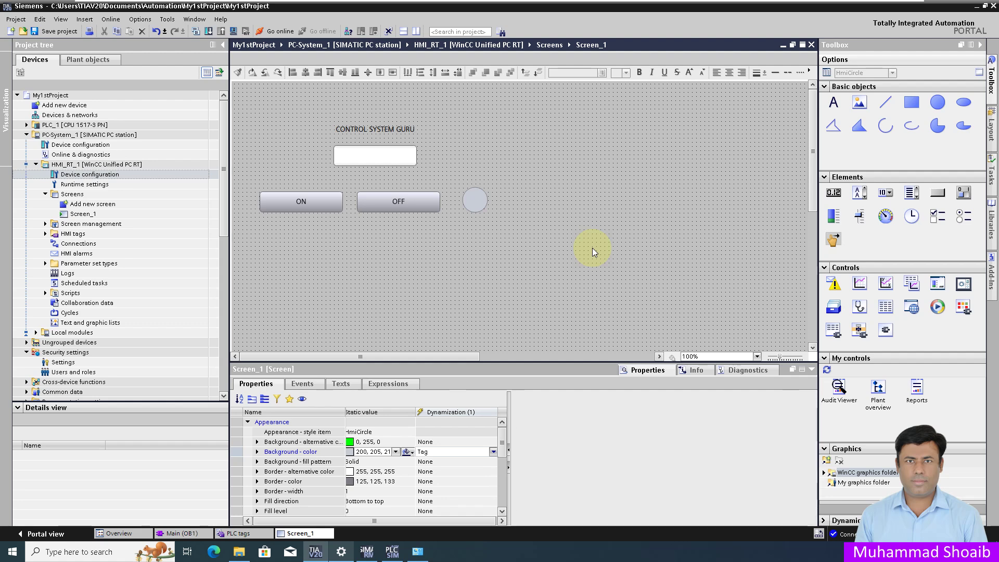
pyautogui.click(48, 32)
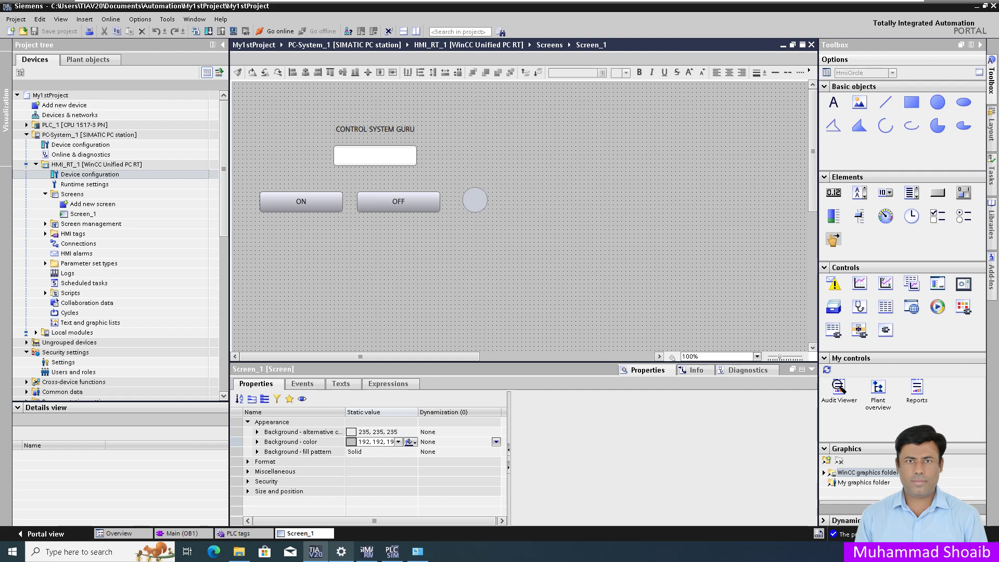
pyautogui.click(78, 243)
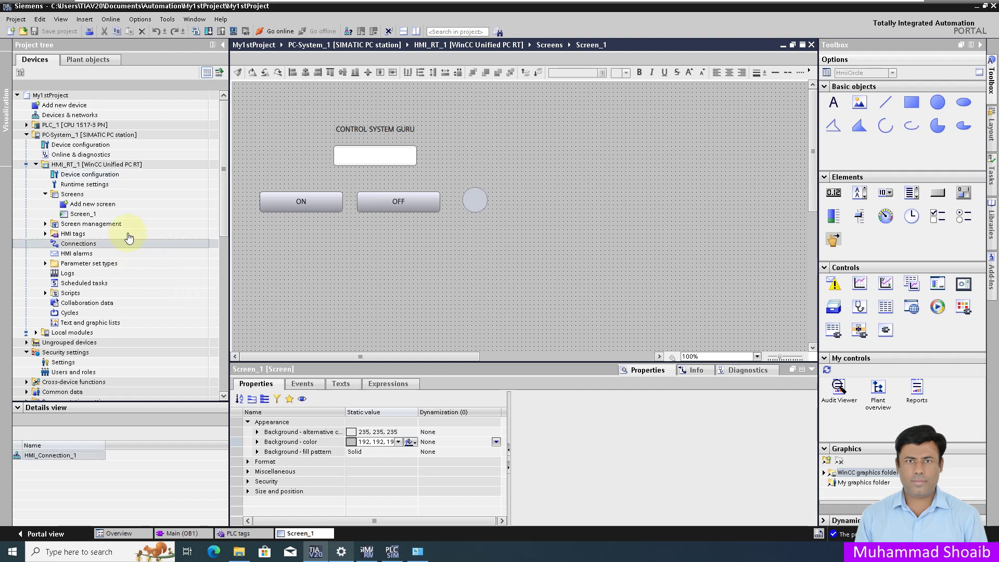
# Step: Start a full software download of HMI_RT_1 to its device from its context menu
pyautogui.click(111, 166)
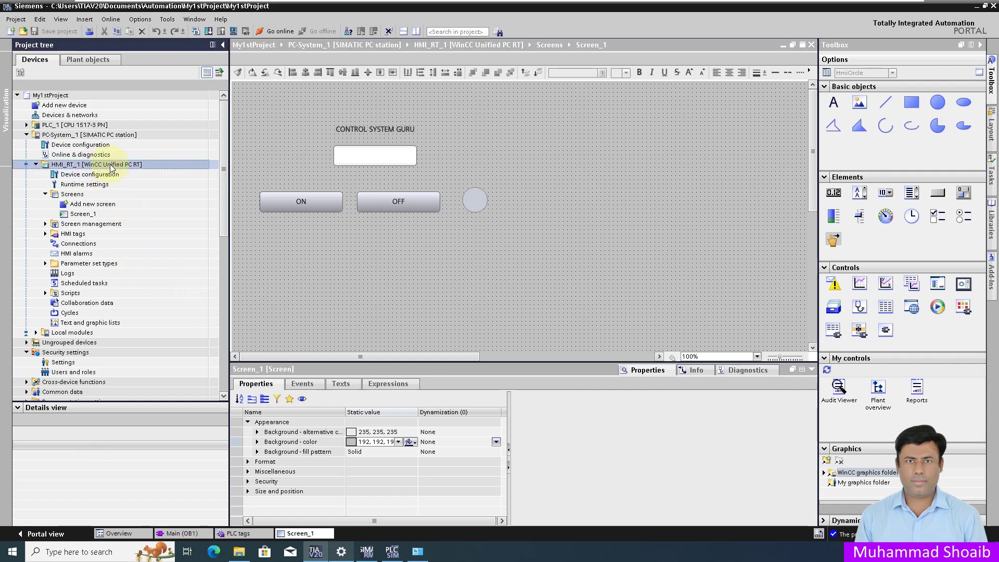
pyautogui.rightClick(112, 167)
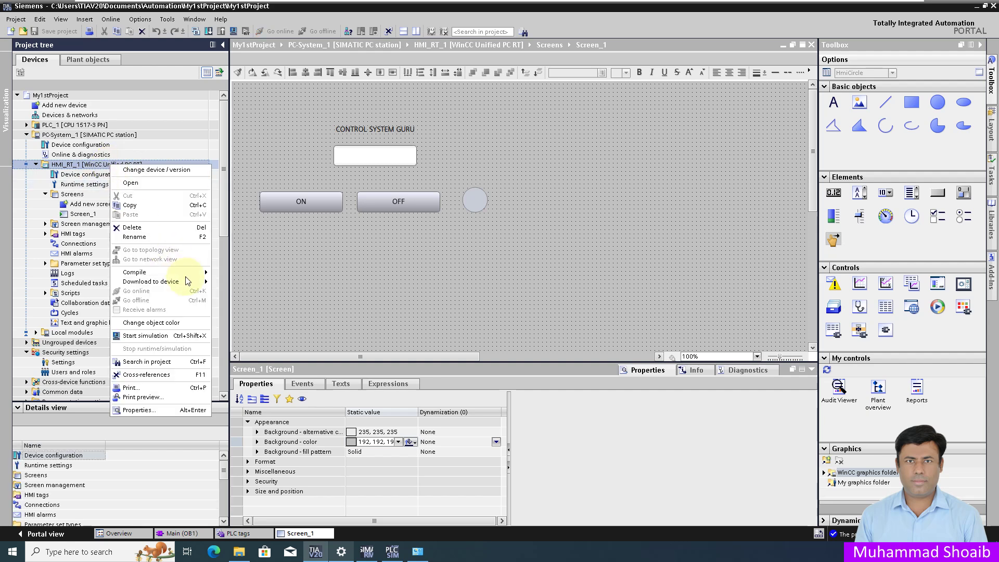
pyautogui.moveTo(180, 281)
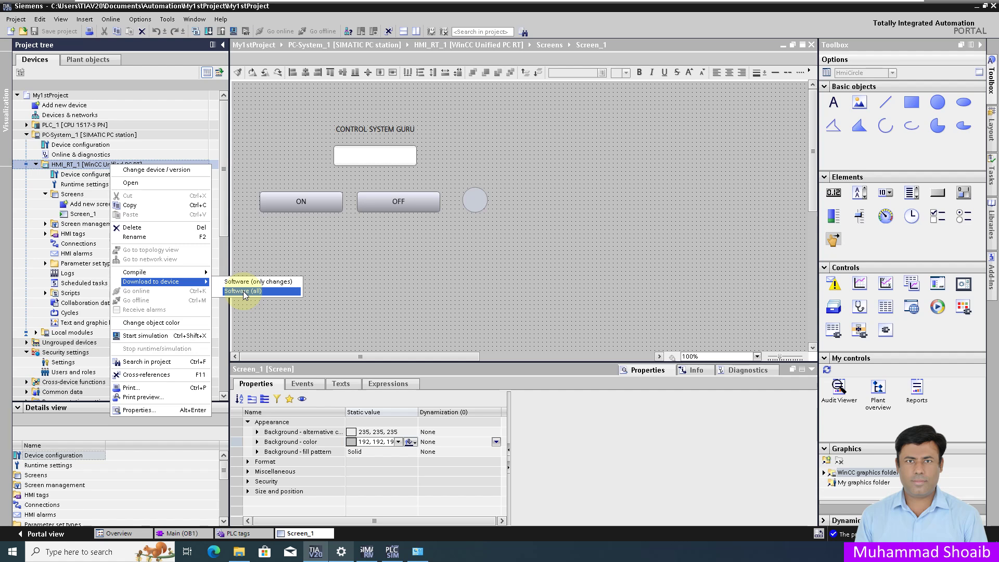
pyautogui.click(243, 291)
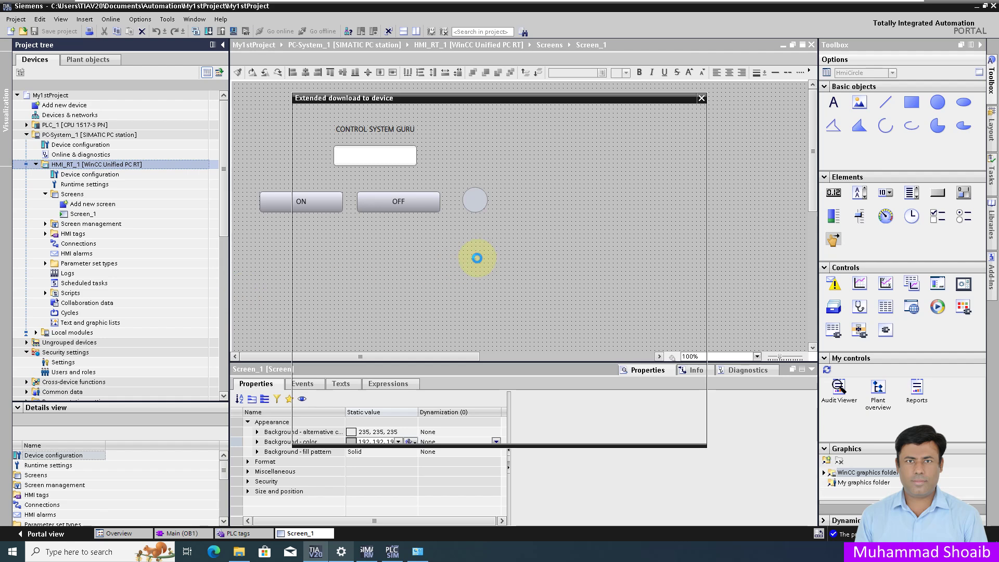
# Step: Address the download target by device name, pasting the PC name copied from Windows About settings
pyautogui.click(395, 324)
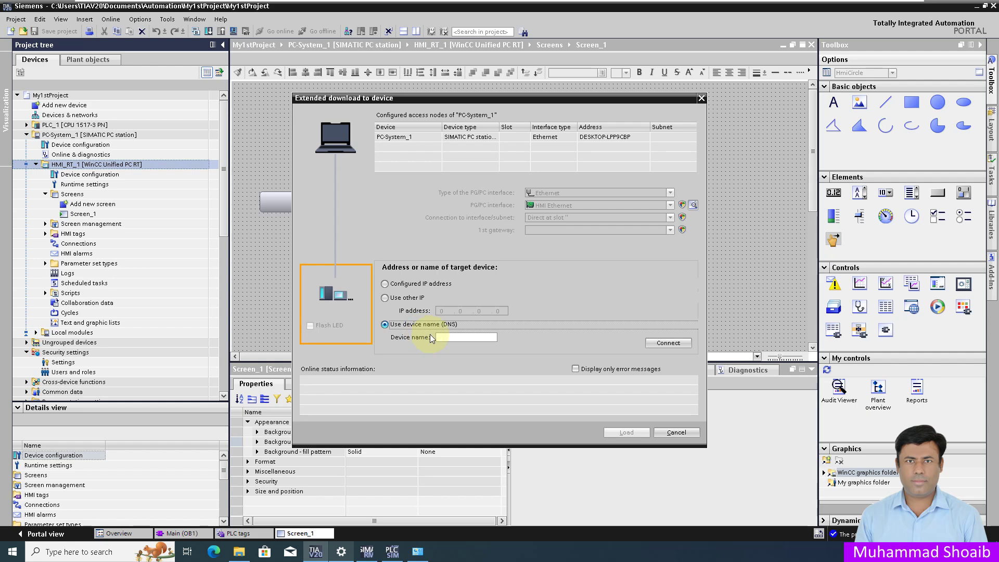
pyautogui.click(447, 337)
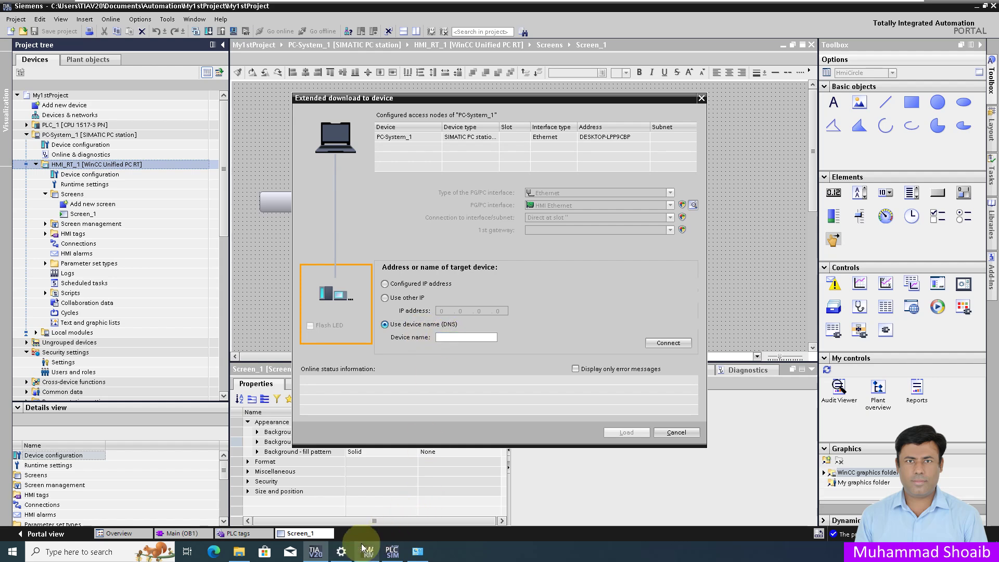
pyautogui.click(341, 552)
pyautogui.rightClick(275, 158)
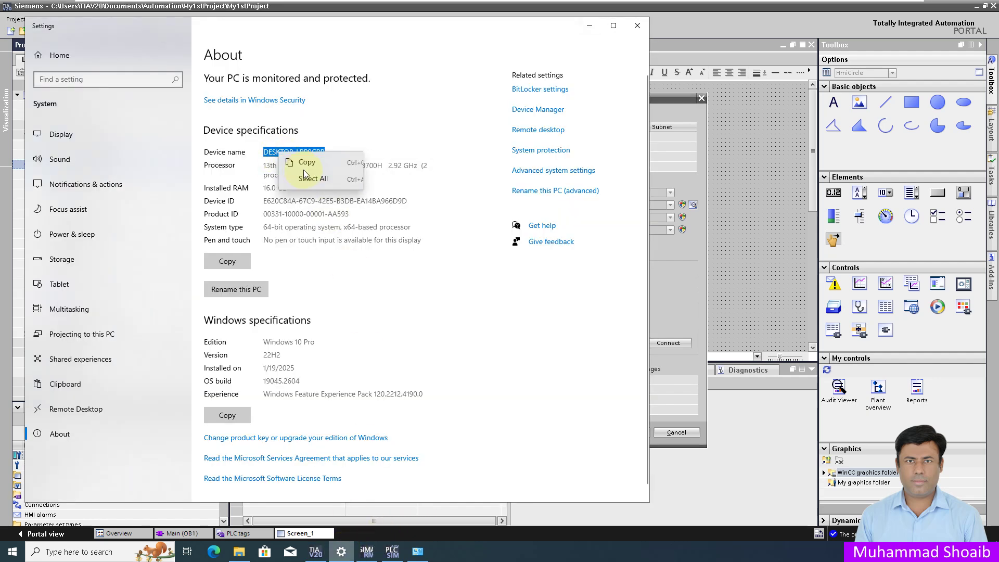
pyautogui.click(304, 161)
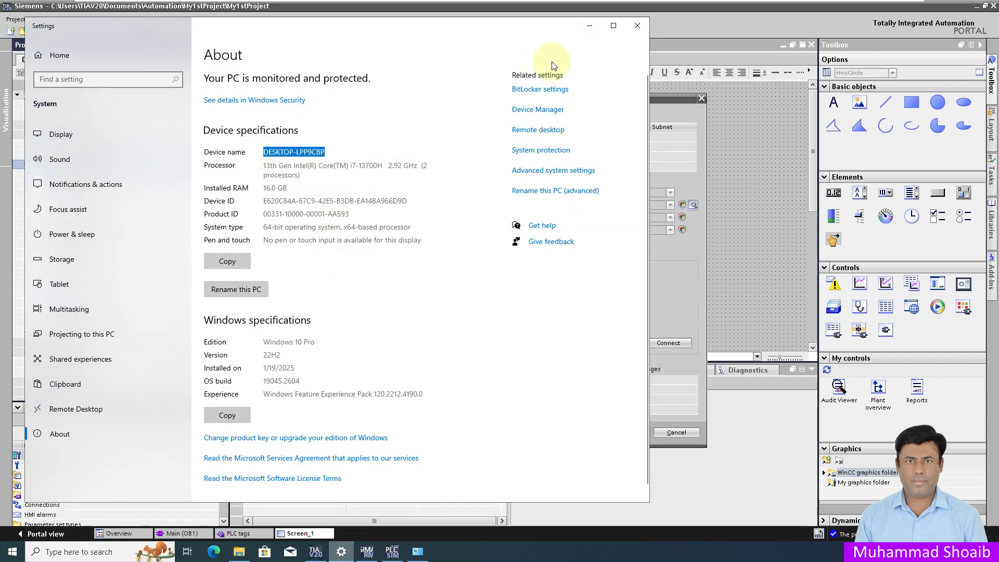
pyautogui.click(588, 26)
pyautogui.click(458, 338)
pyautogui.hotkey('ctrl', 'v')
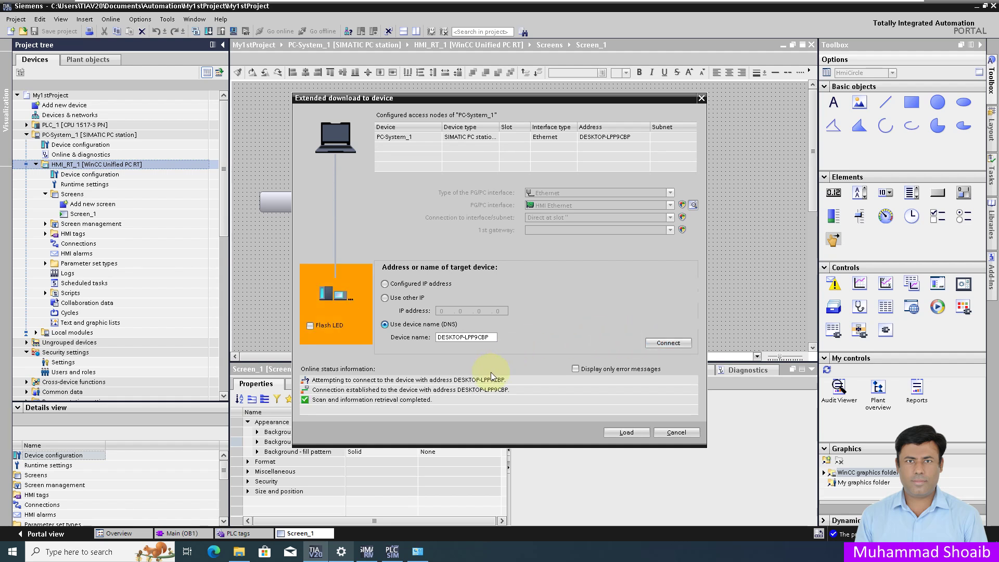
# Step: Fully download HMI_RT_1 to the runtime with Load Runtime set to Full download, finishing with 0 errors
pyautogui.click(636, 432)
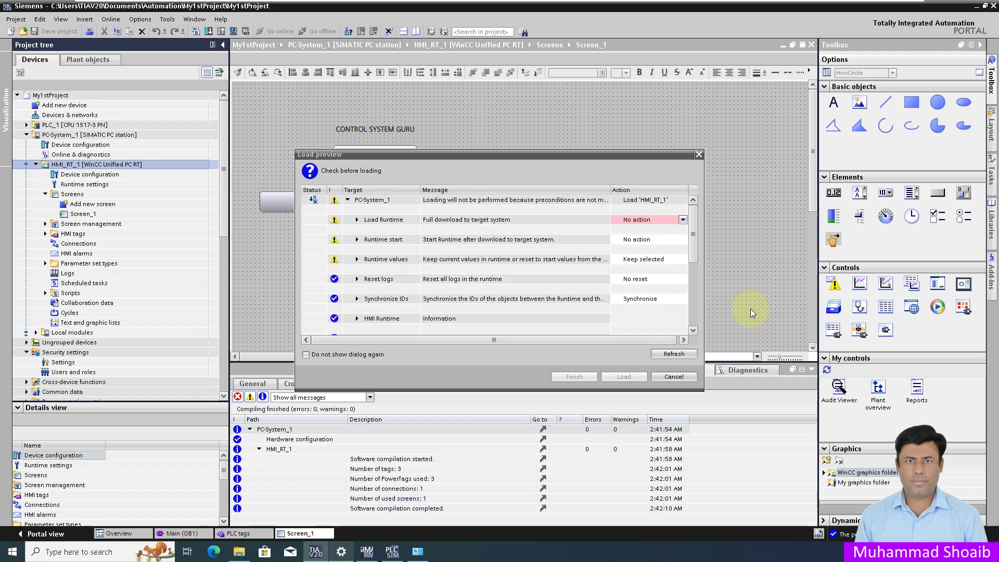
pyautogui.click(683, 220)
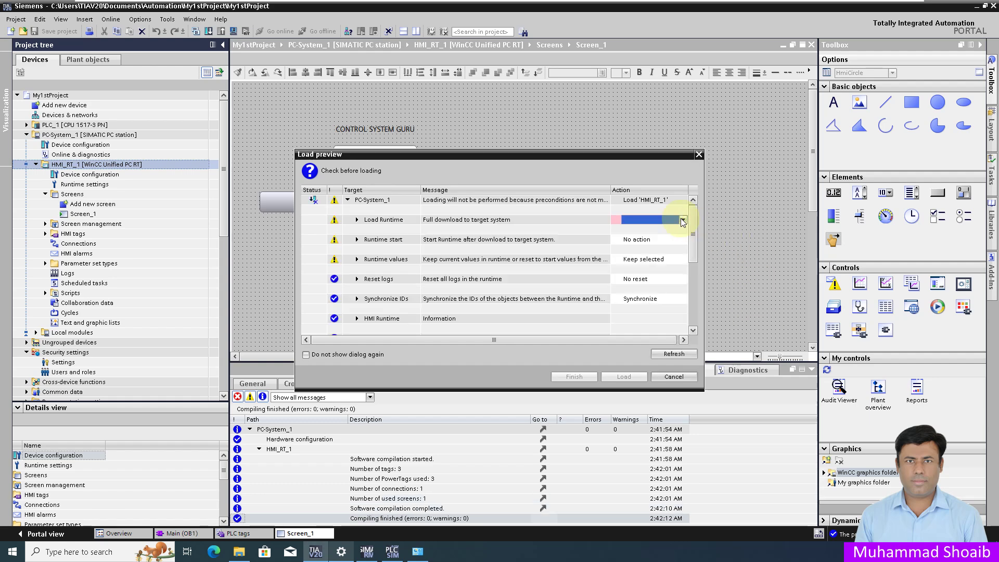
pyautogui.click(646, 237)
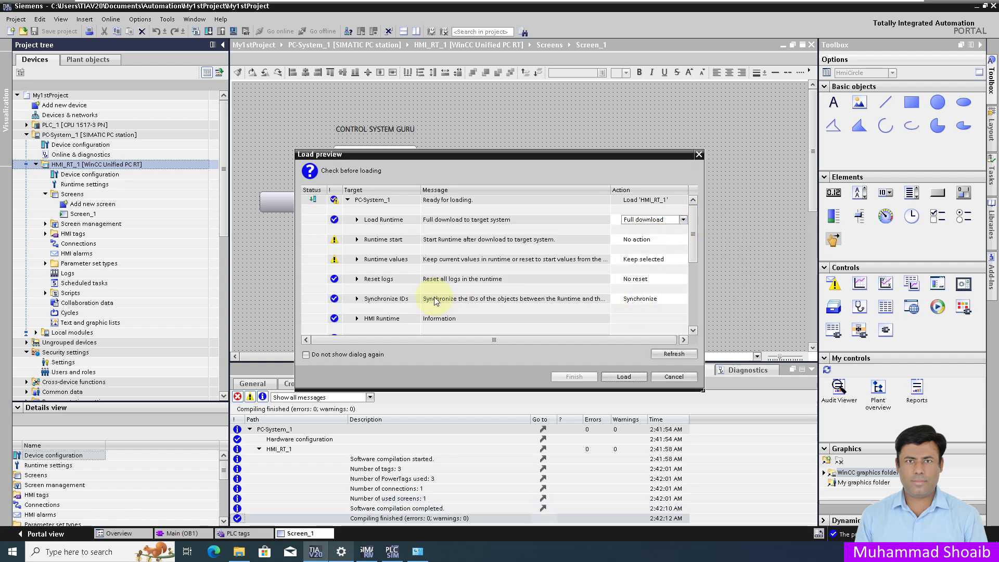
pyautogui.click(356, 260)
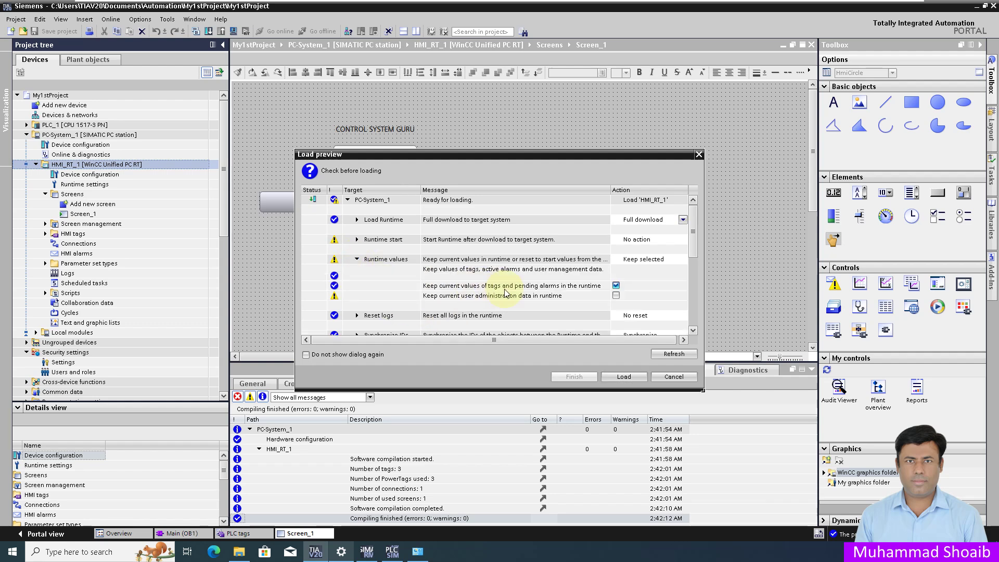
pyautogui.click(629, 377)
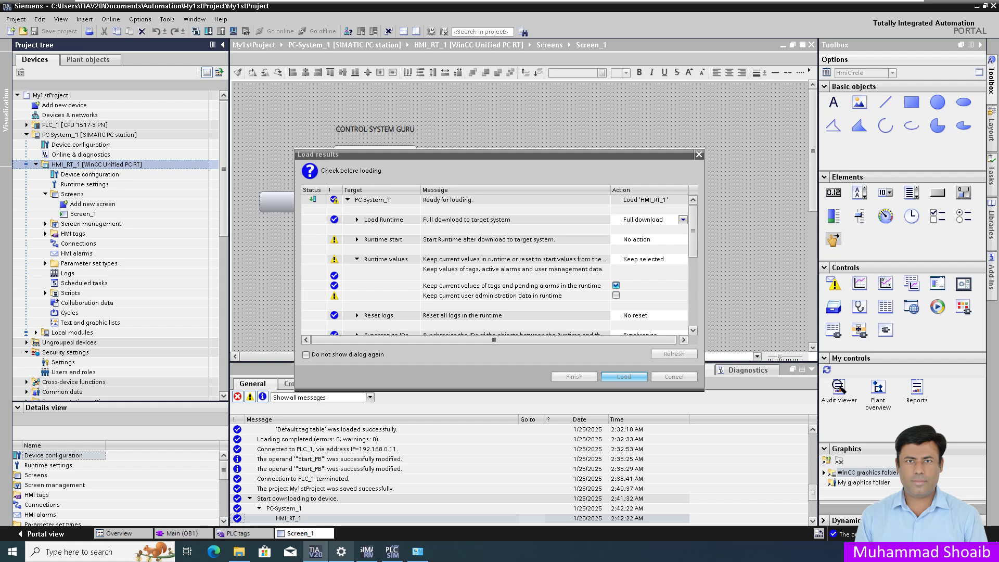
pyautogui.press('Return')
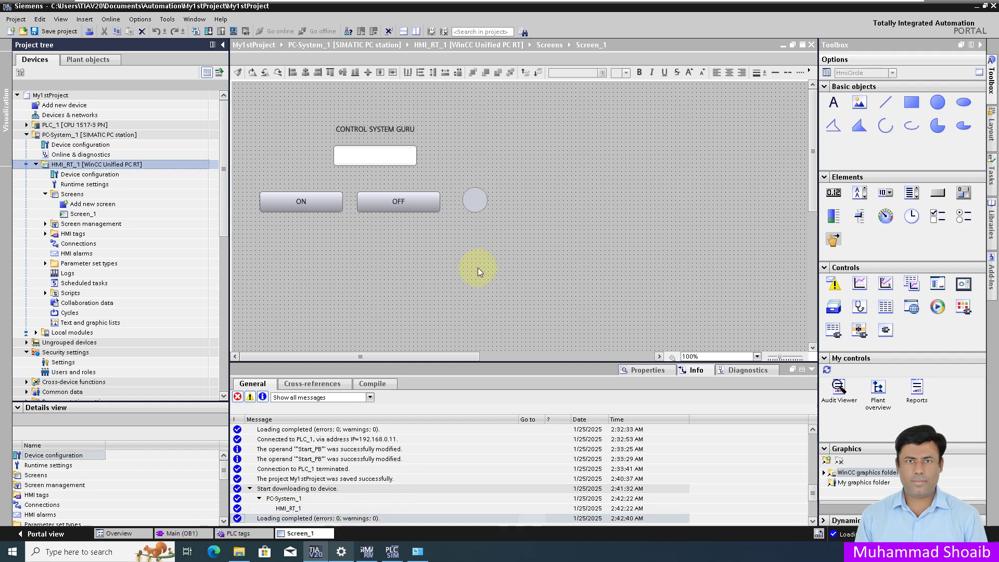
pyautogui.doubleClick(186, 243)
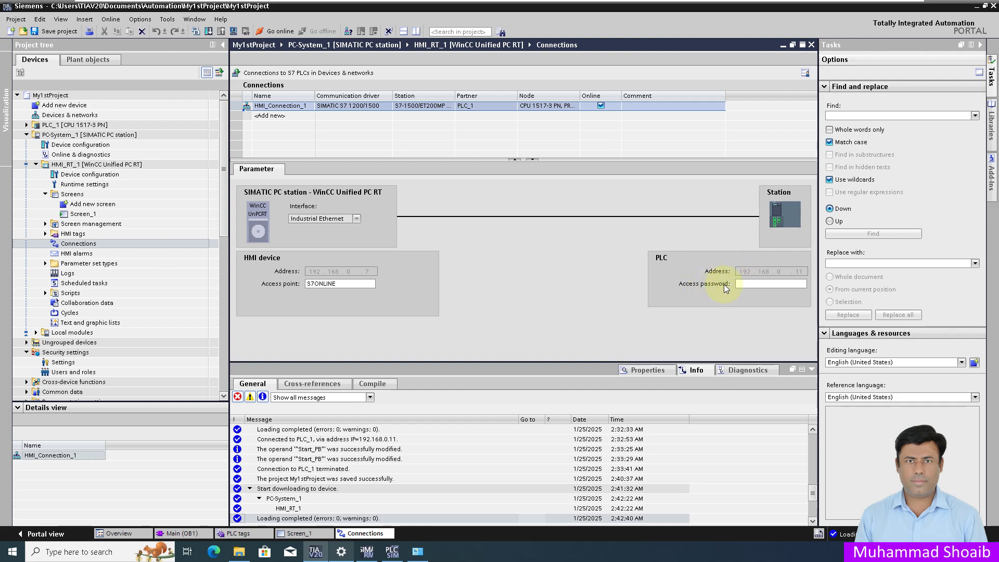
# Step: Bring up the Windows All Control Panel Items window from the taskbar
pyautogui.click(418, 552)
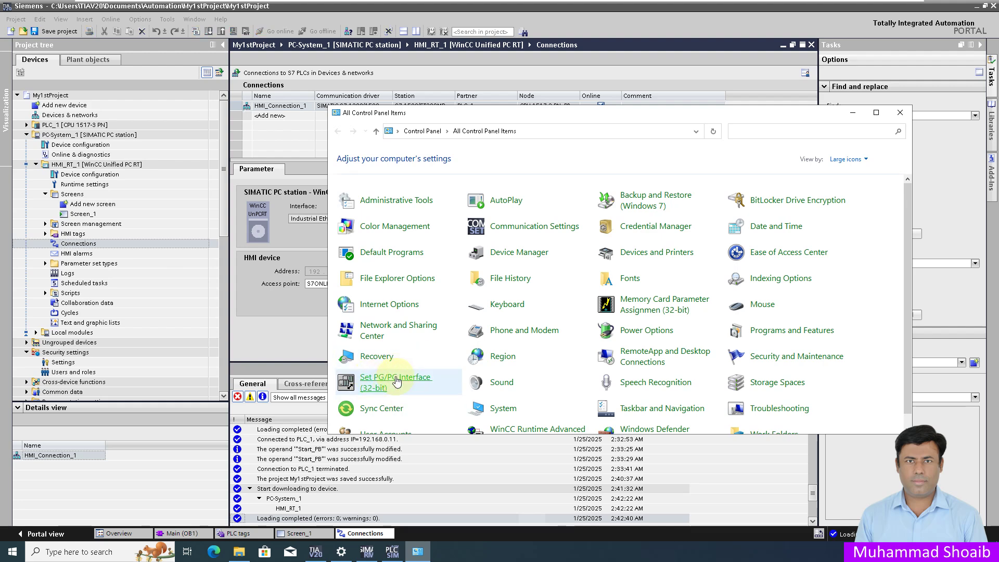
# Step: Open Set PG/PC Interface, then launch the network connections list with ncpa.cpl
pyautogui.click(396, 382)
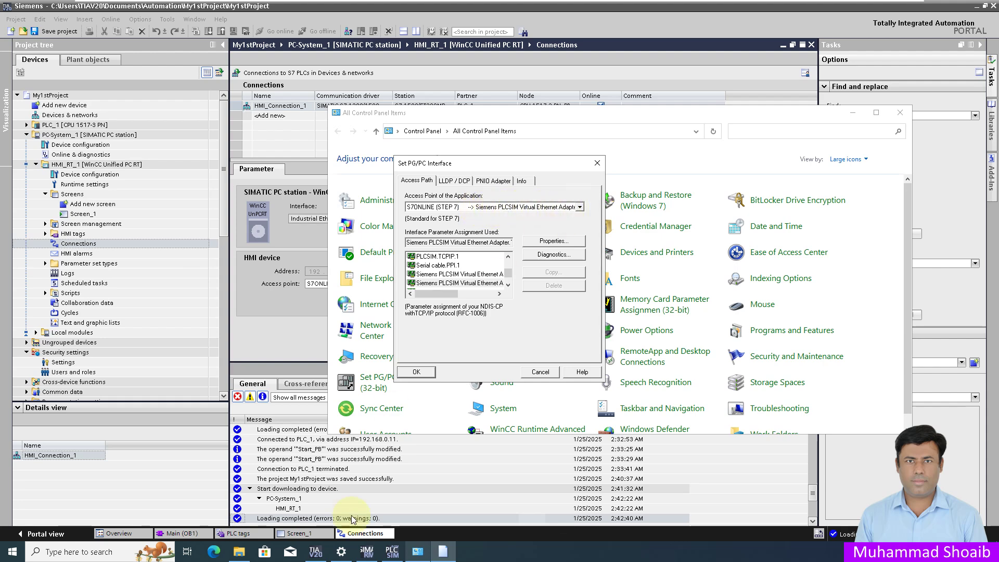
pyautogui.click(417, 551)
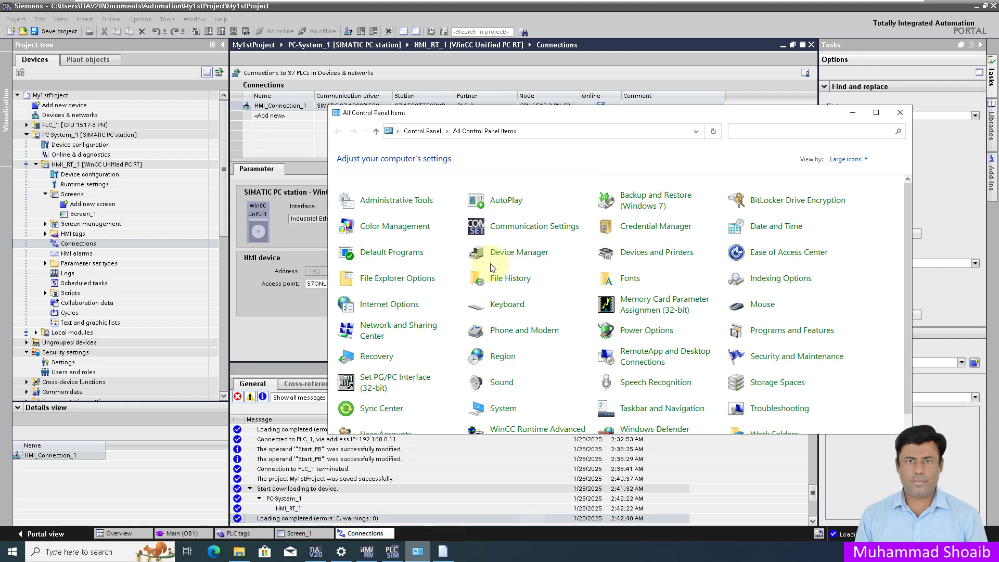
pyautogui.click(418, 552)
pyautogui.rightClick(12, 553)
pyautogui.press('Escape')
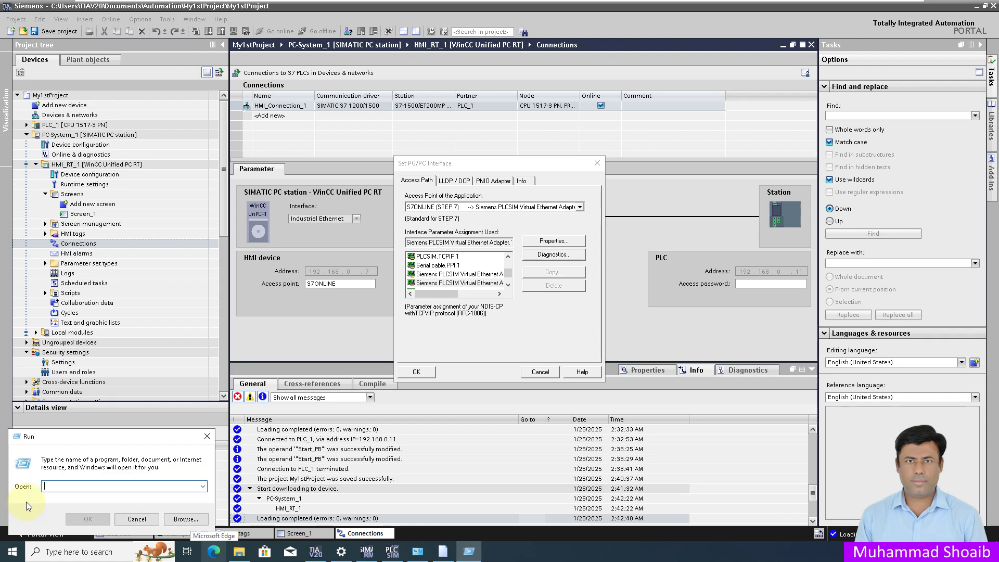
pyautogui.write('ncp')
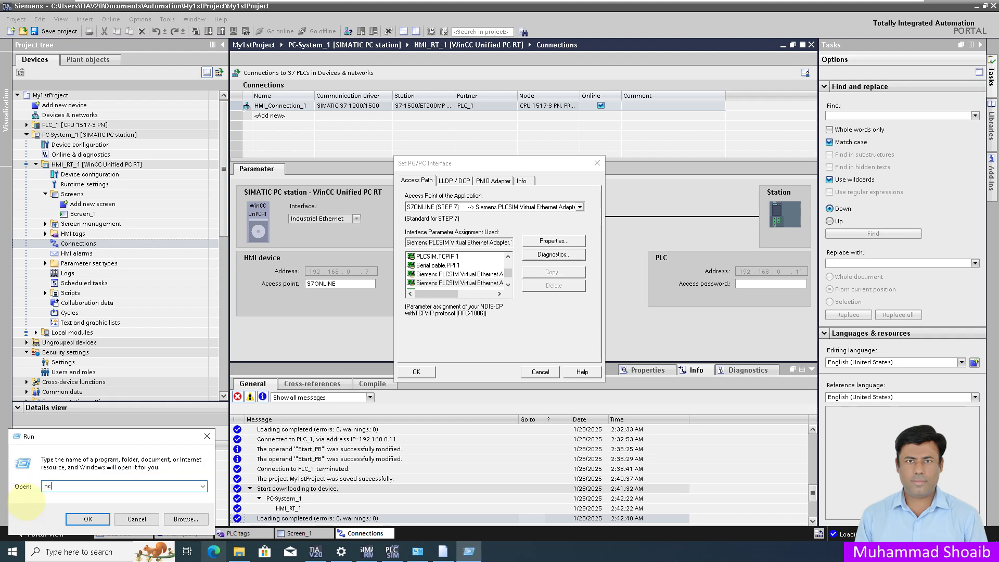
pyautogui.write('a.cpl')
pyautogui.press('Return')
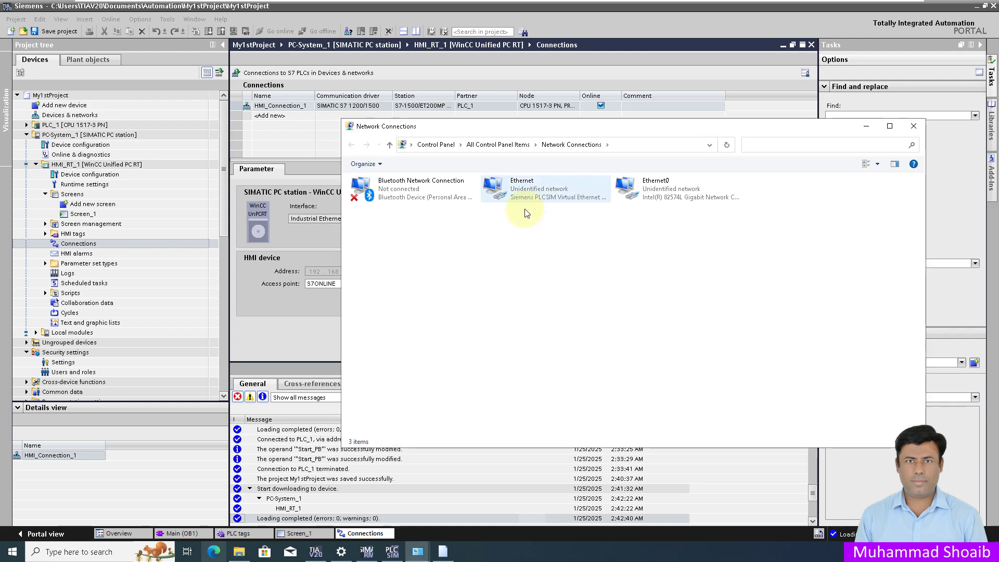
# Step: Compare Ethernet0 with the Intel 82574L and PLCSIM Virtual Ethernet interface options, cancel unchanged, and minimise TIA Portal
pyautogui.moveTo(551, 127); pyautogui.dragTo(510, 298)
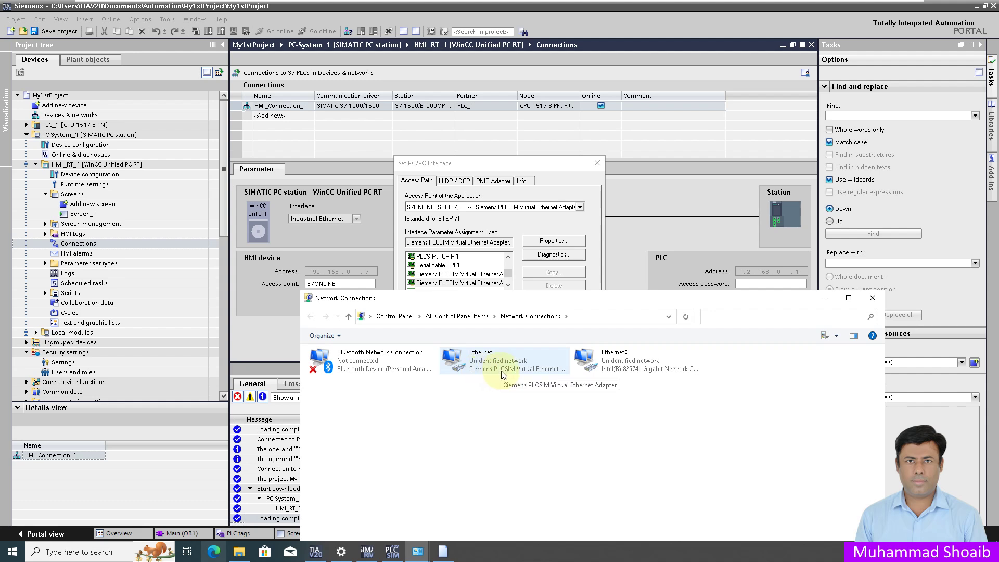
pyautogui.click(616, 369)
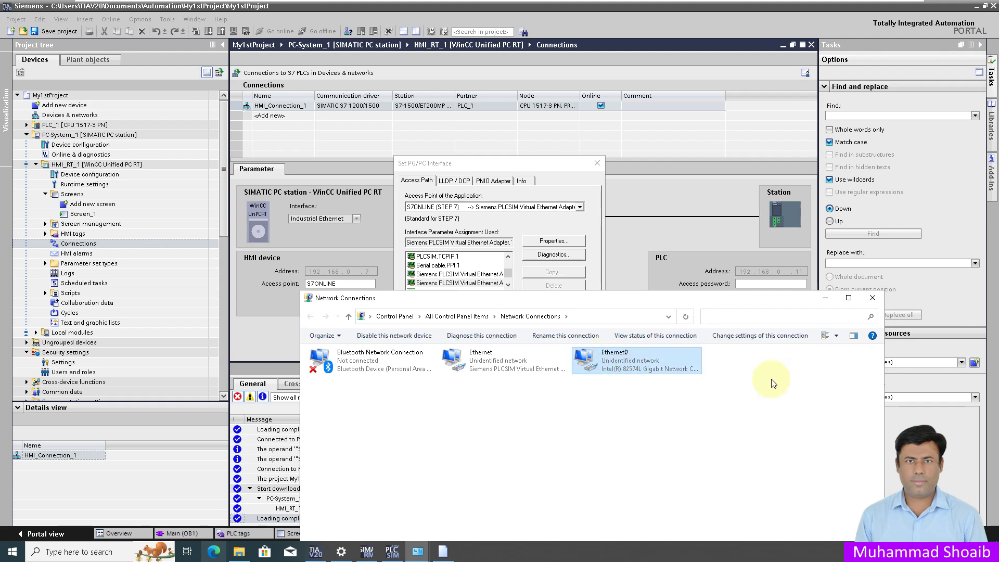
pyautogui.click(825, 297)
pyautogui.click(507, 257)
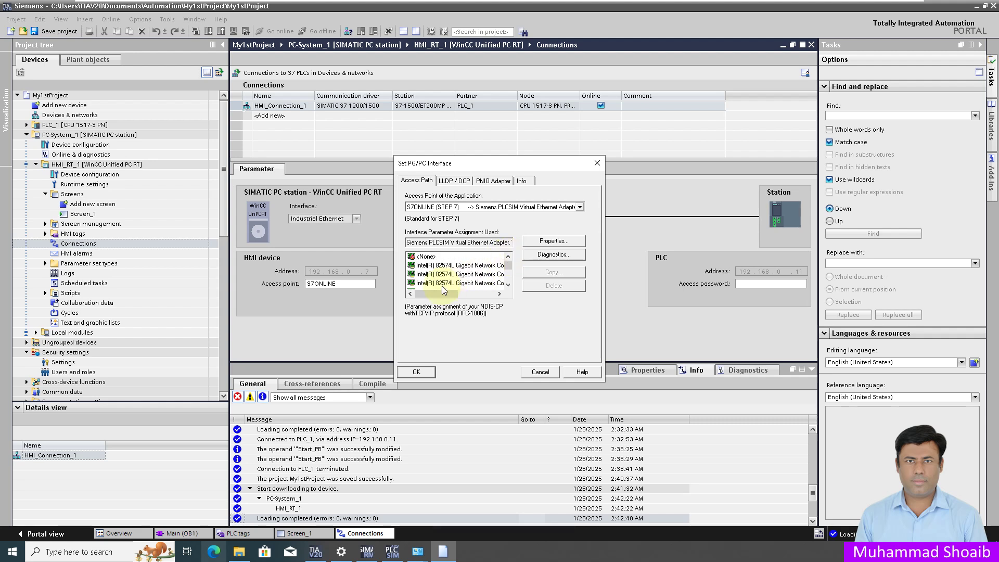
pyautogui.click(440, 273)
pyautogui.moveTo(434, 294)
pyautogui.mouseDown()
pyautogui.moveTo(462, 300)
pyautogui.moveTo(421, 300)
pyautogui.mouseUp()
pyautogui.moveTo(507, 264); pyautogui.dragTo(508, 278)
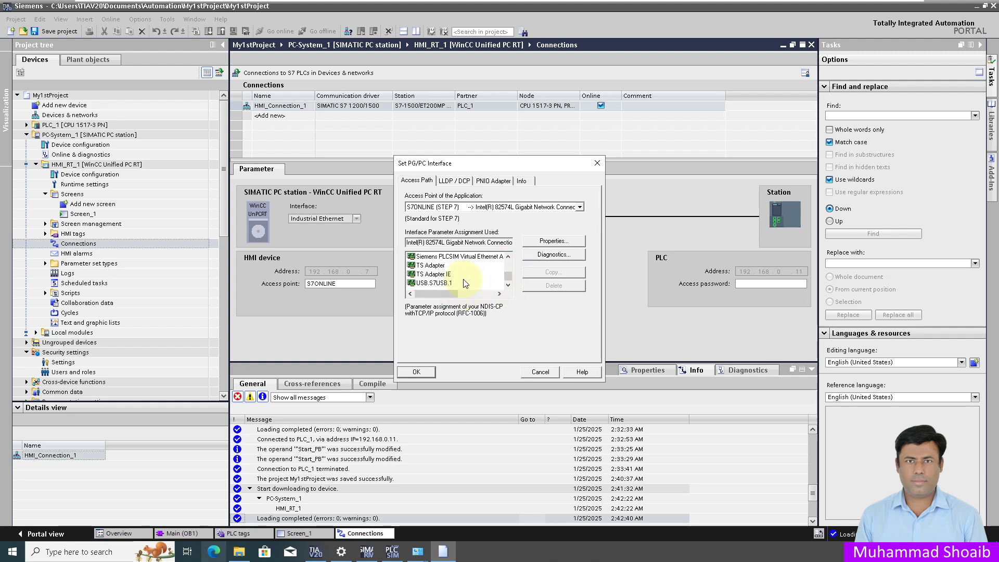
pyautogui.scroll(1, 464, 283)
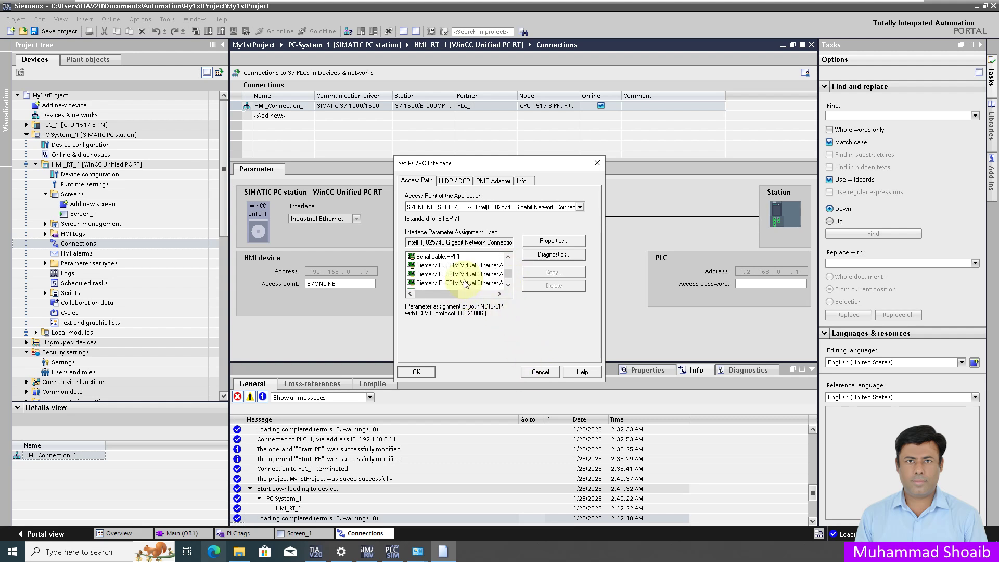
pyautogui.click(426, 282)
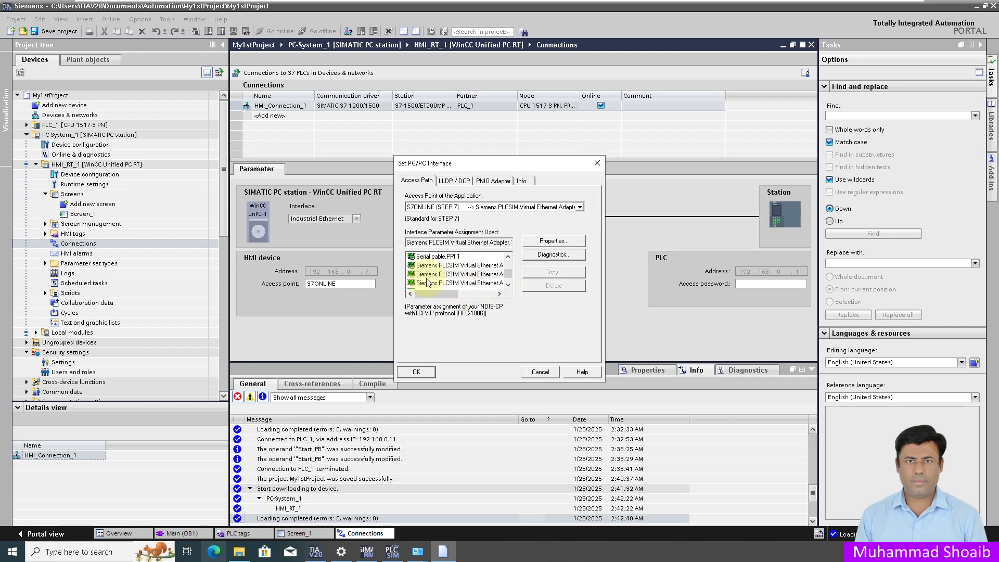
pyautogui.moveTo(441, 293); pyautogui.dragTo(473, 295)
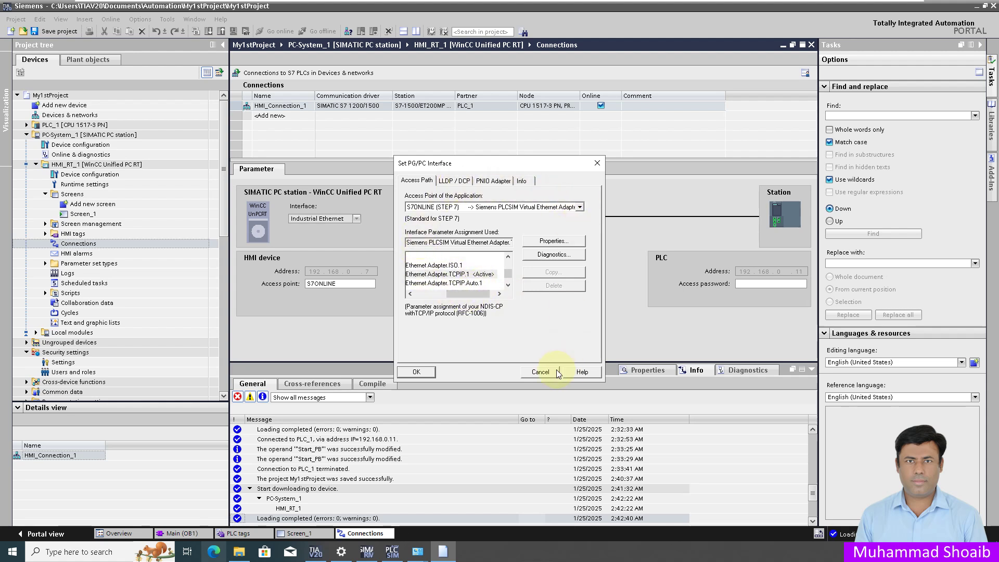
pyautogui.click(541, 372)
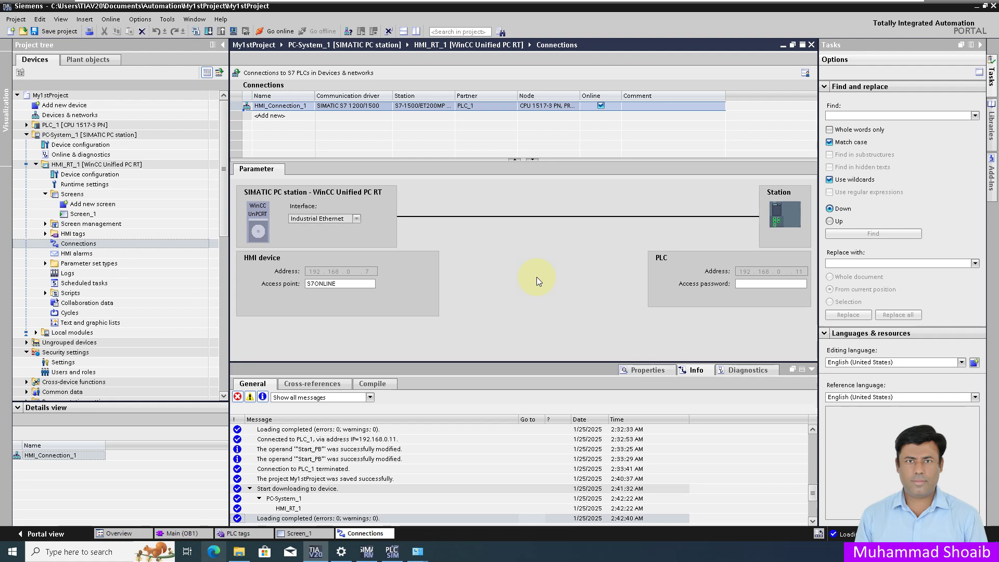
pyautogui.click(315, 551)
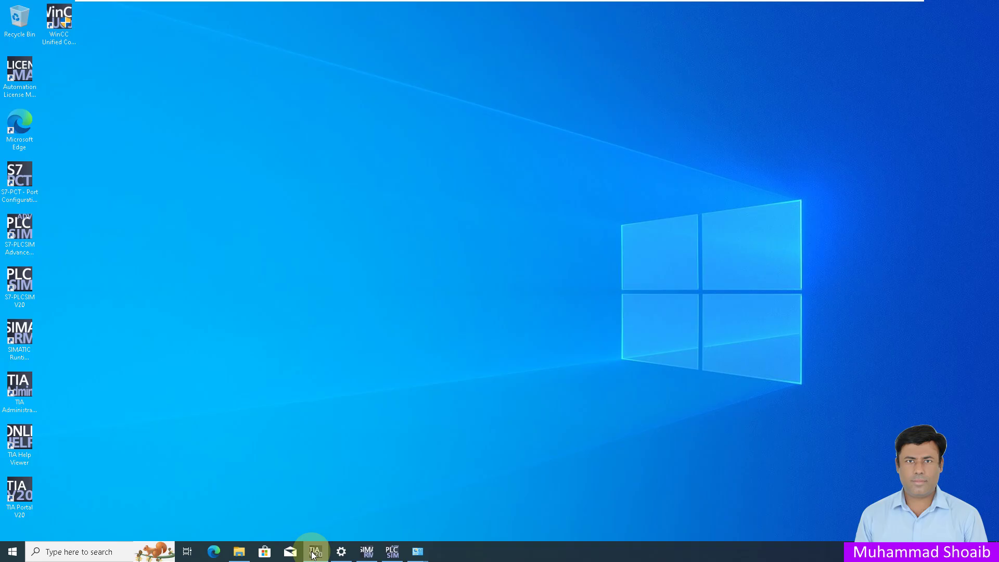
# Step: Start the My1stProject runtime in SIMATIC Runtime Manager so it shows Running
pyautogui.moveTo(368, 555)
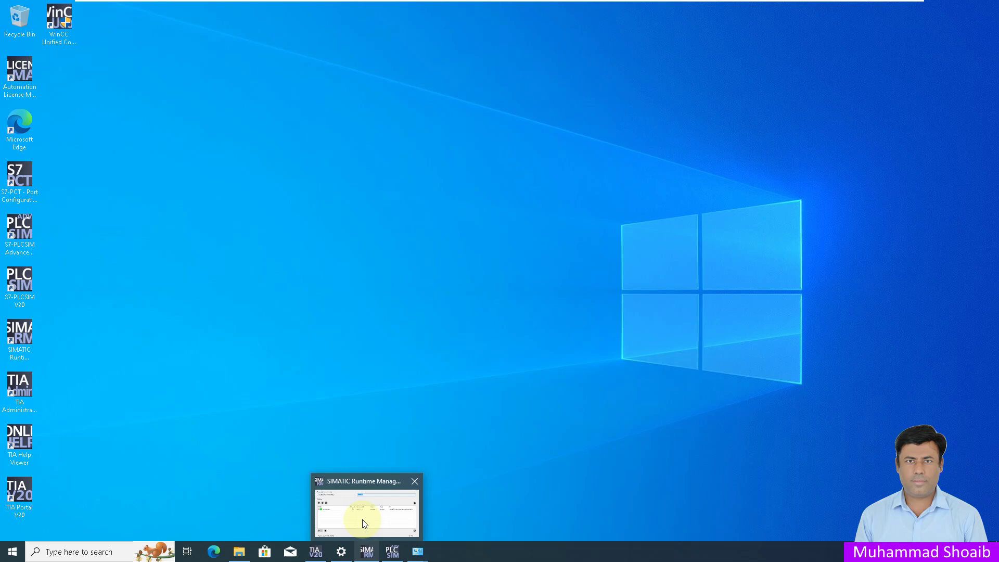
pyautogui.click(363, 519)
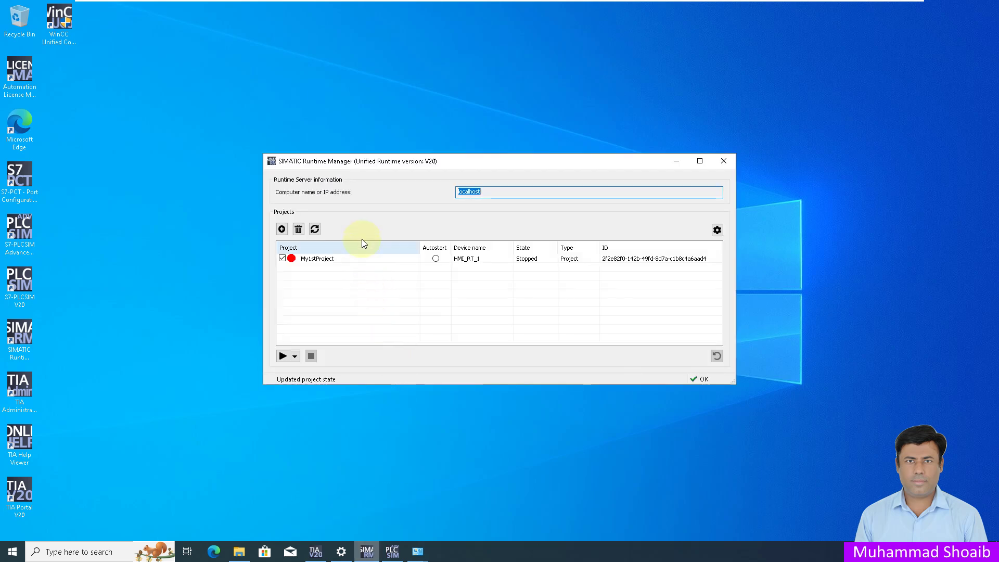
pyautogui.click(323, 260)
pyautogui.click(306, 382)
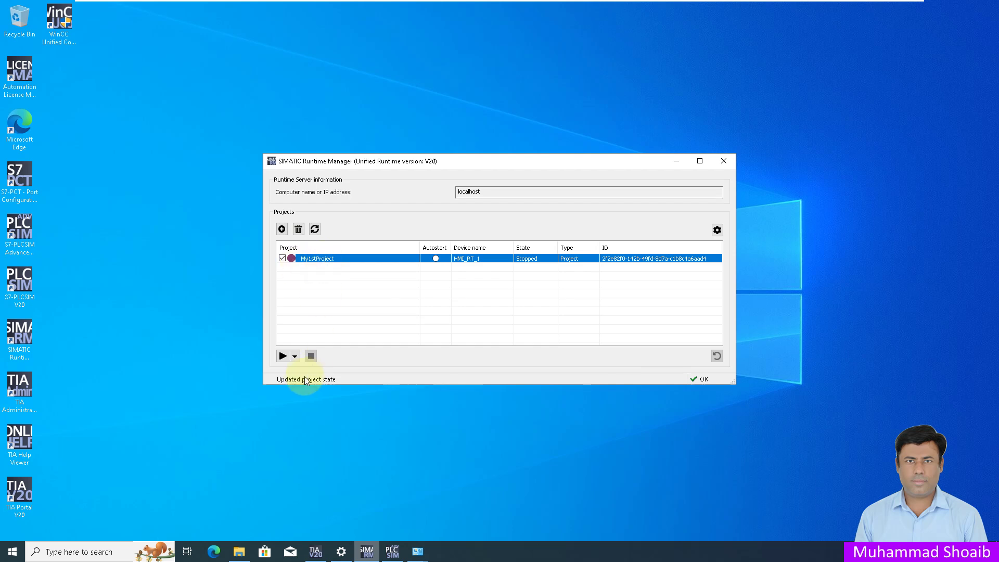
pyautogui.click(283, 357)
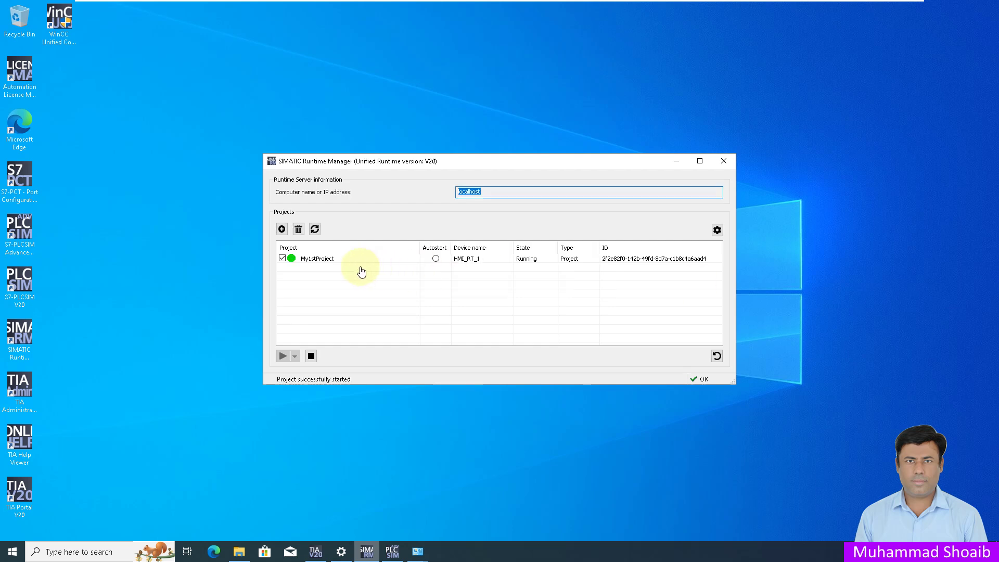
pyautogui.click(212, 552)
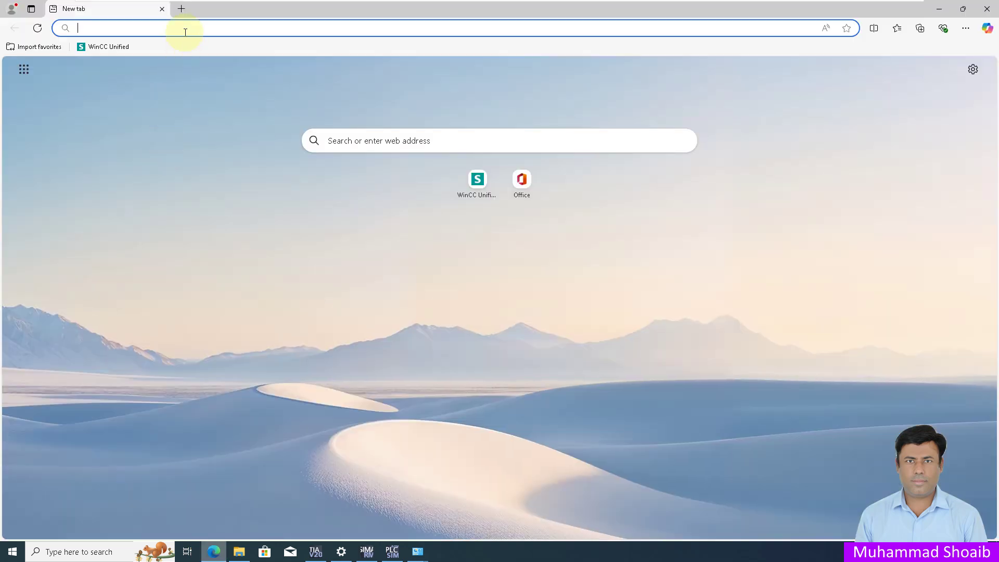
# Step: Load the local WinCC Unified portal in Edge and launch WinCC Unified RT
pyautogui.write('DESKTOP-LPP9CBP')
pyautogui.press('Down')
pyautogui.press('Return')
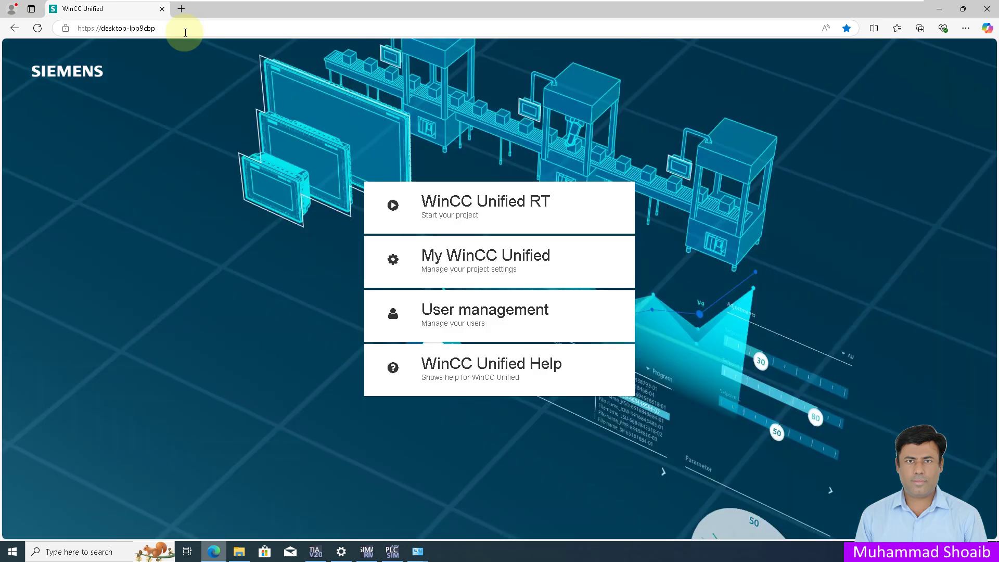
pyautogui.click(448, 206)
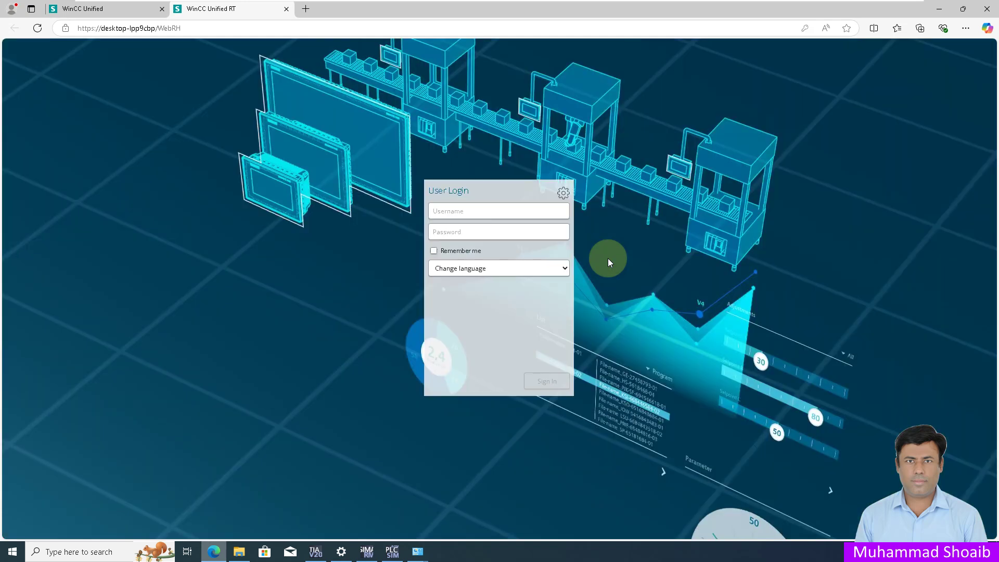
# Step: Sign in with the runtime username and password to reach the CONTROL SYSTEM GURU screen
pyautogui.click(477, 208)
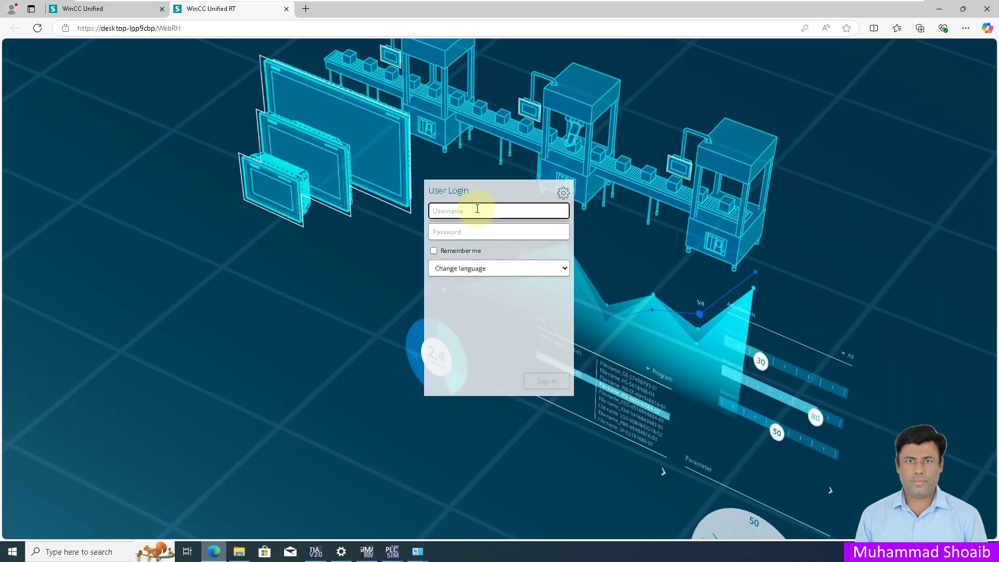
pyautogui.write('User1')
pyautogui.press('Tab')
pyautogui.write('1')
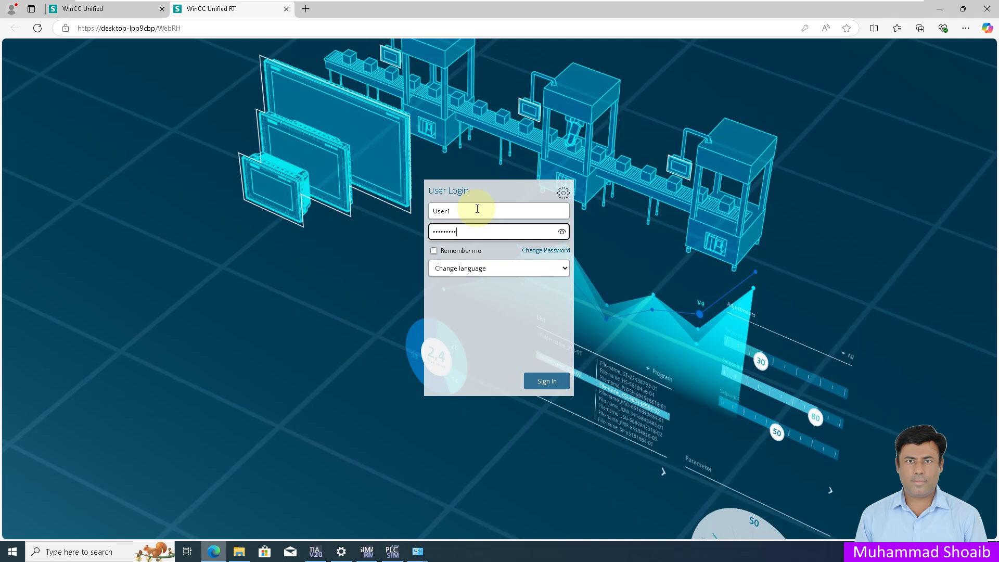
pyautogui.press('Return')
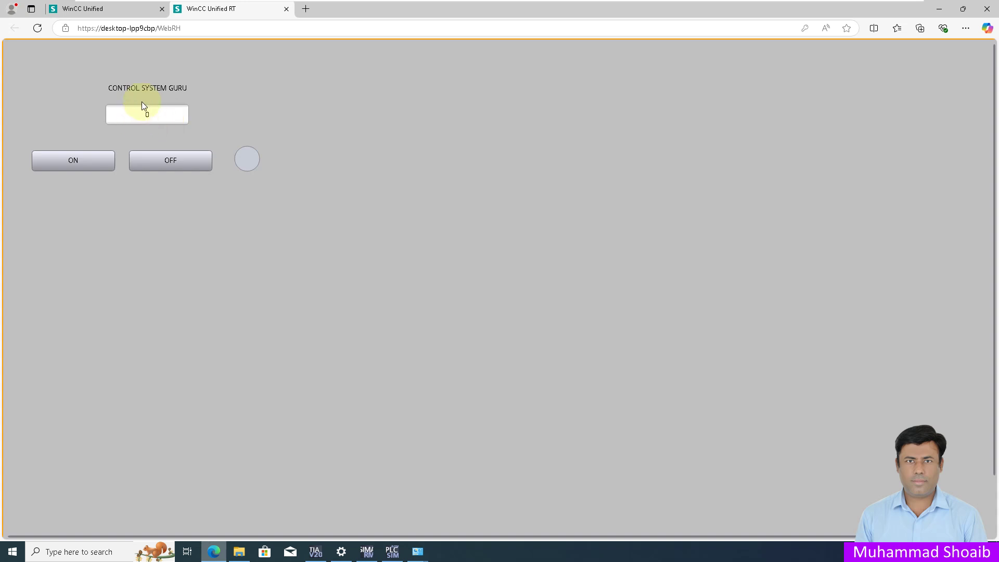
pyautogui.click(77, 164)
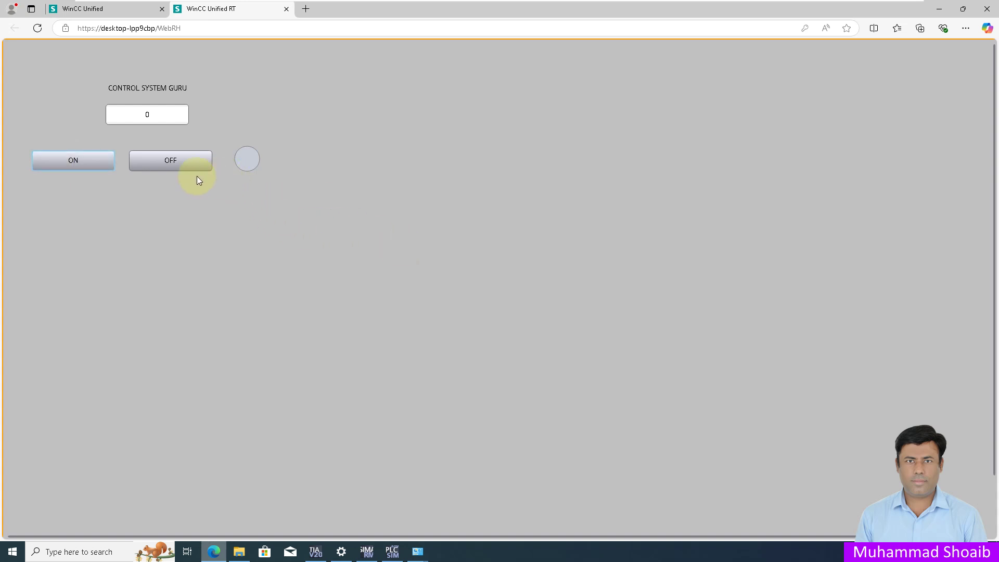
pyautogui.click(170, 163)
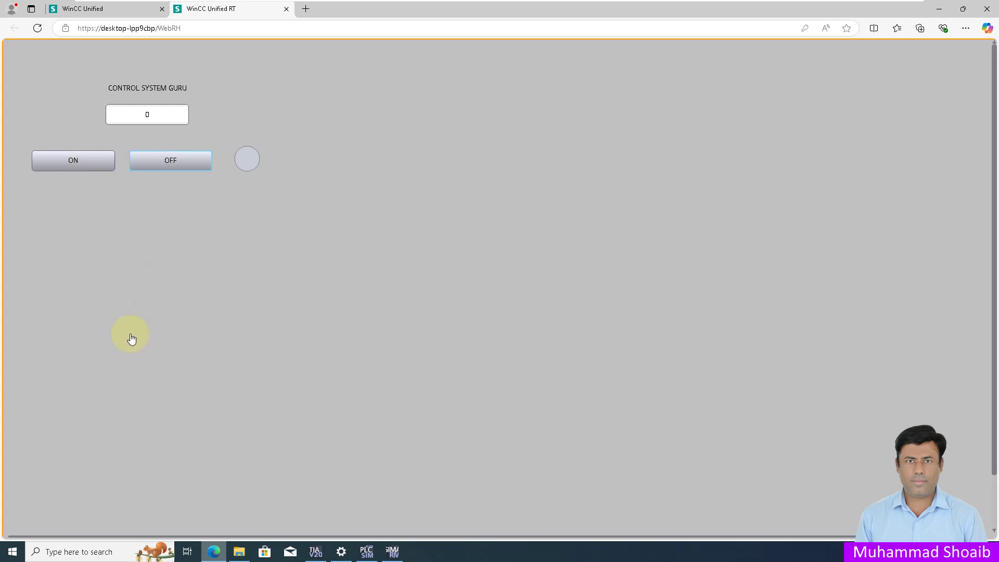
pyautogui.click(89, 165)
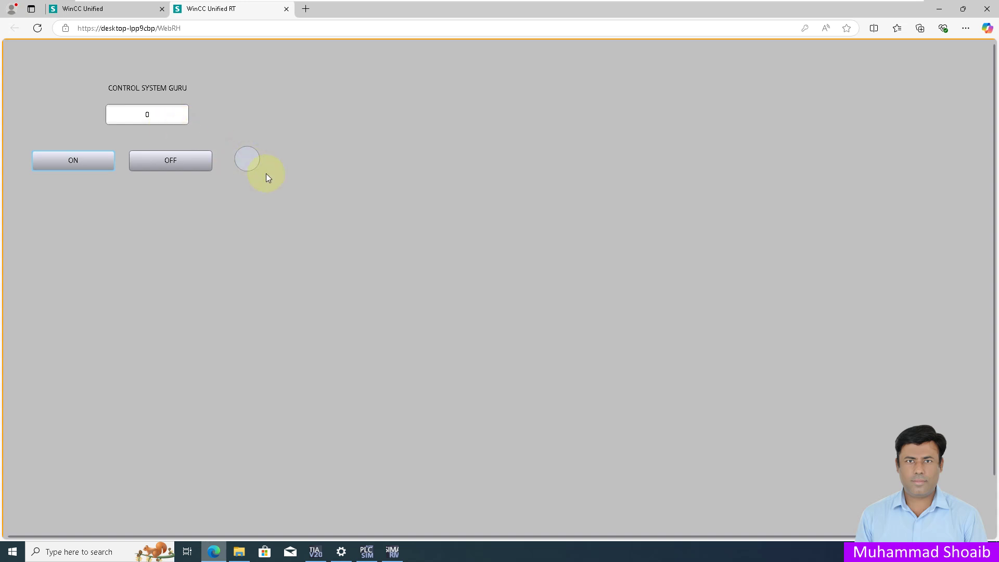
pyautogui.moveTo(315, 551)
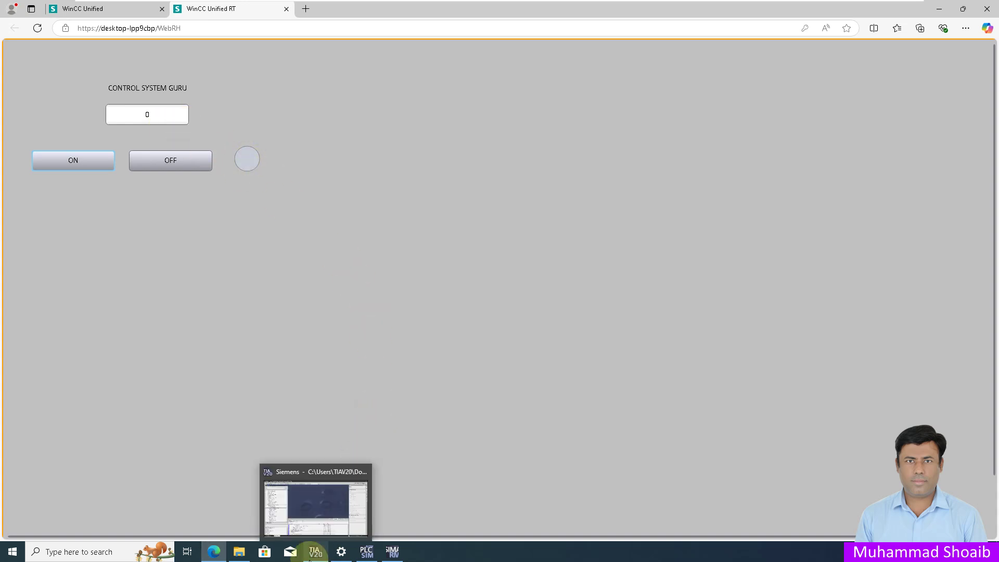
pyautogui.click(320, 504)
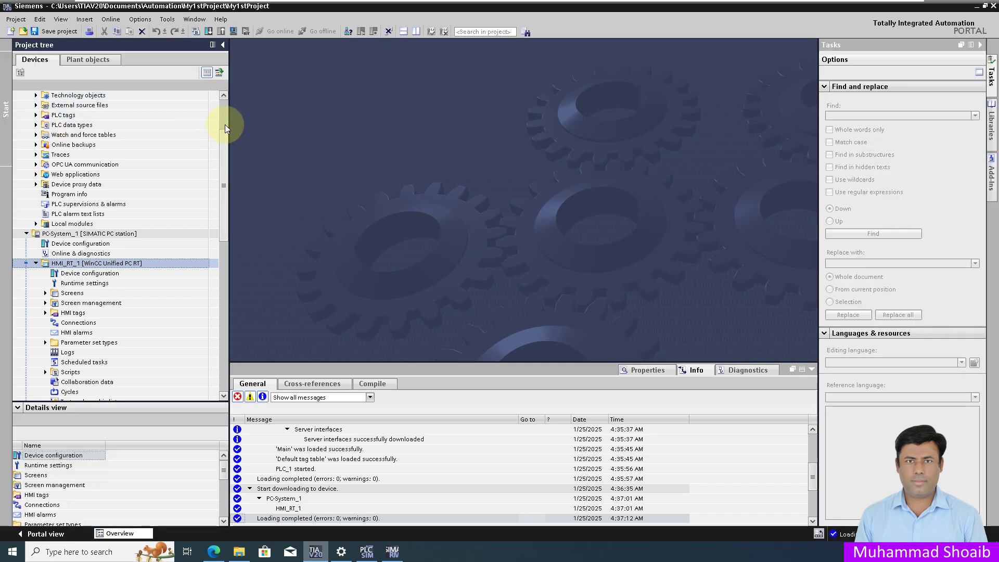
# Step: Expand PLC tags and Program blocks in the project tree and open Main [OB1]
pyautogui.click(225, 98)
pyautogui.scroll(3, 156, 114)
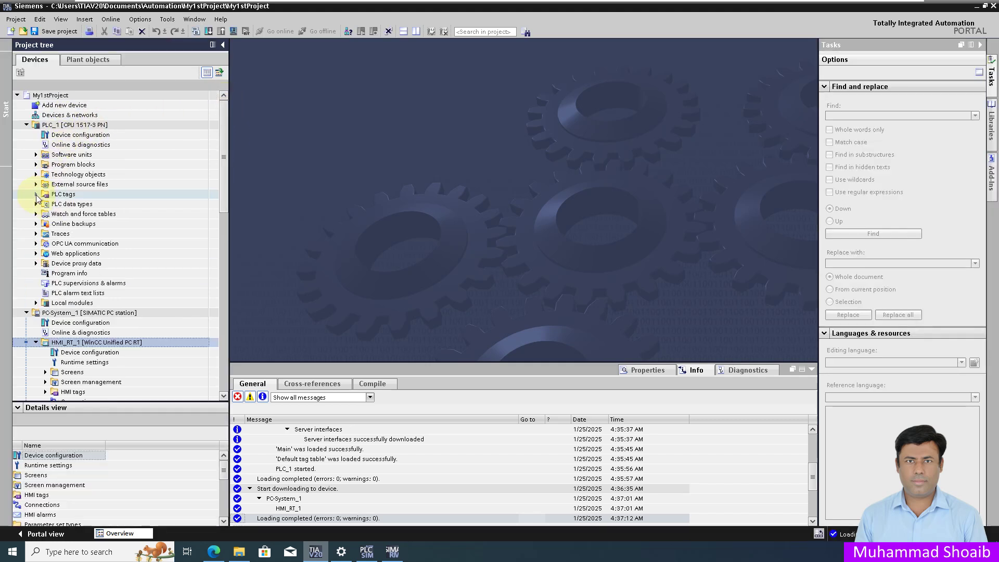
pyautogui.click(36, 194)
pyautogui.click(36, 164)
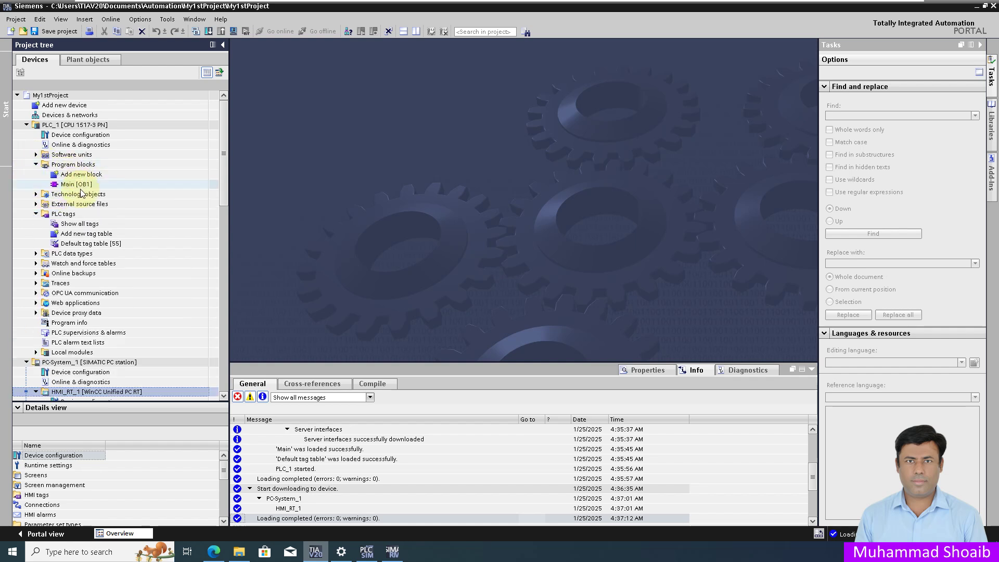
pyautogui.click(84, 185)
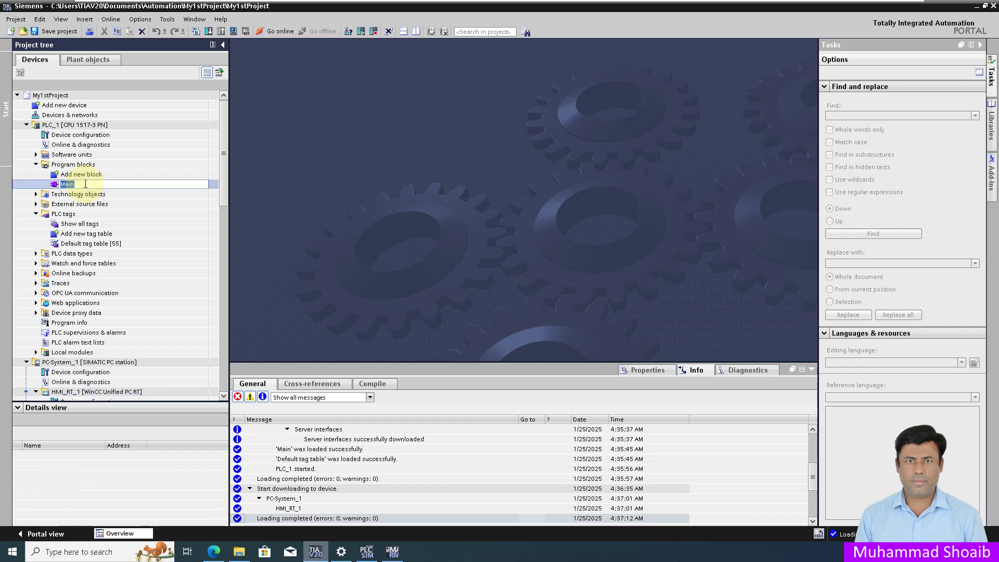
pyautogui.doubleClick(85, 185)
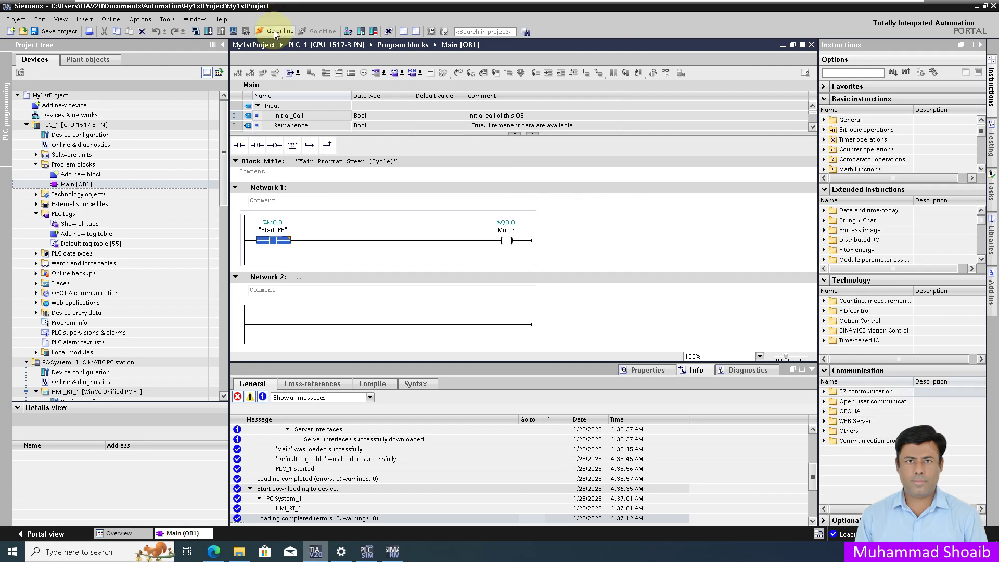
# Step: Go online with PLC_1 and turn on monitoring of the ladder logic
pyautogui.click(274, 30)
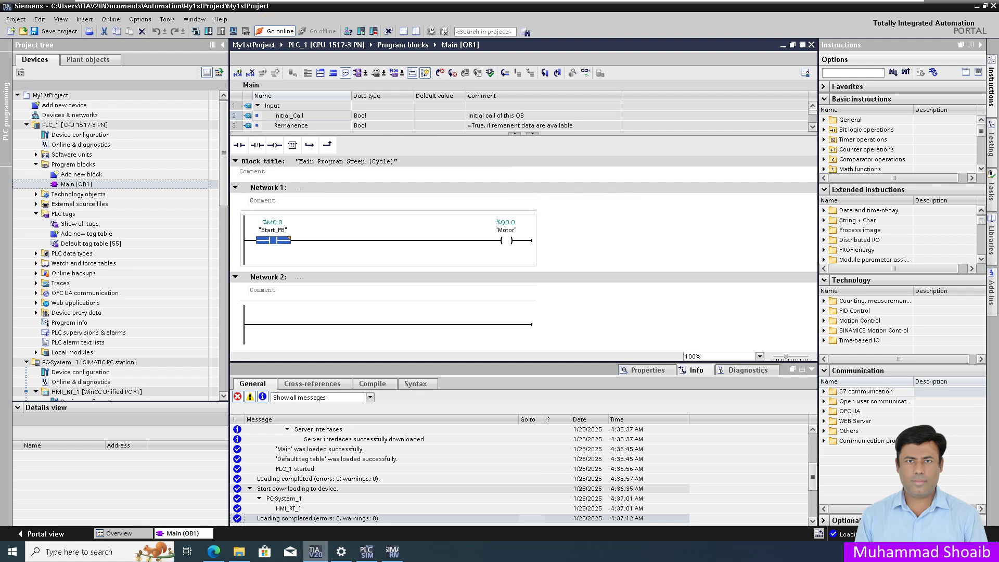
pyautogui.click(582, 73)
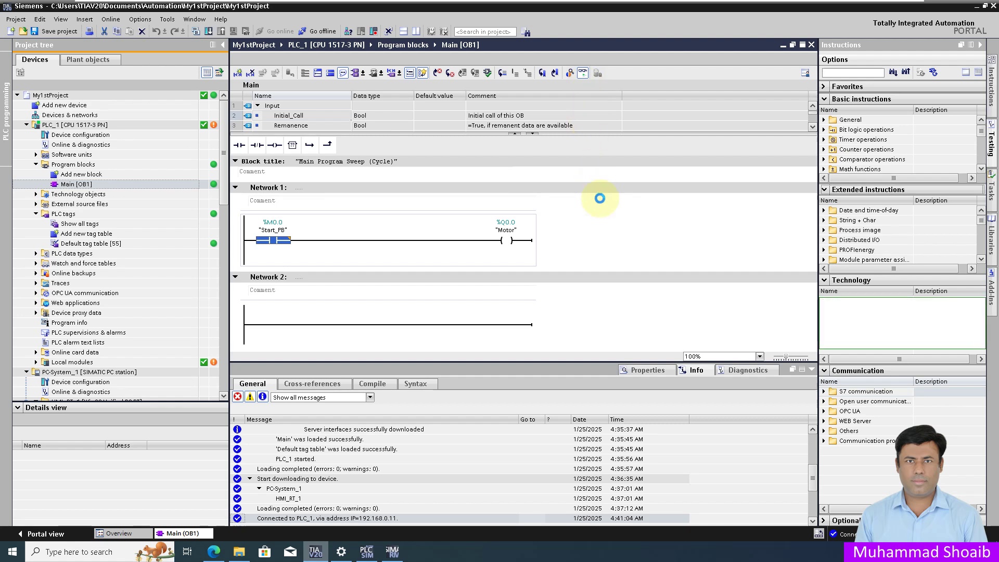
pyautogui.click(214, 553)
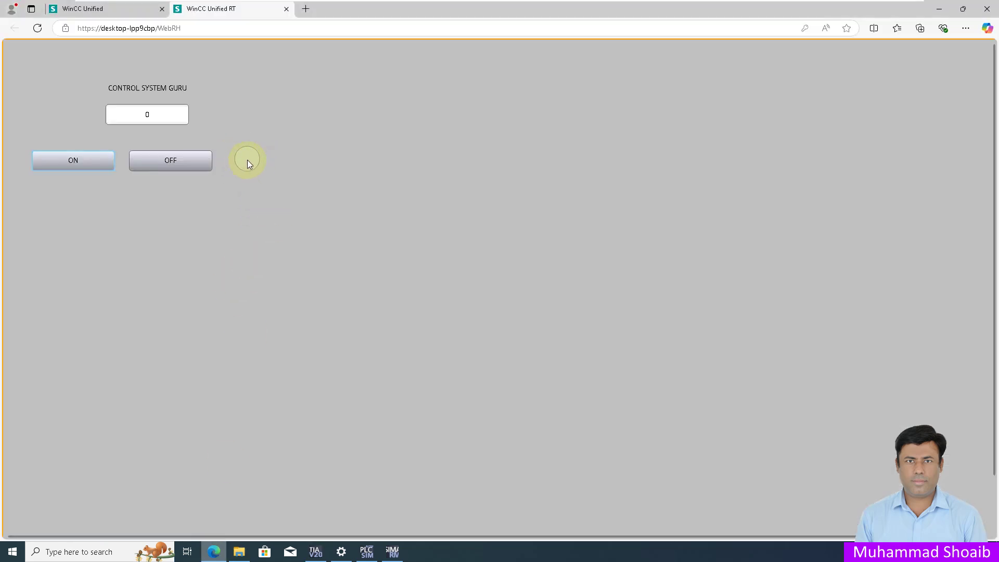
pyautogui.click(214, 551)
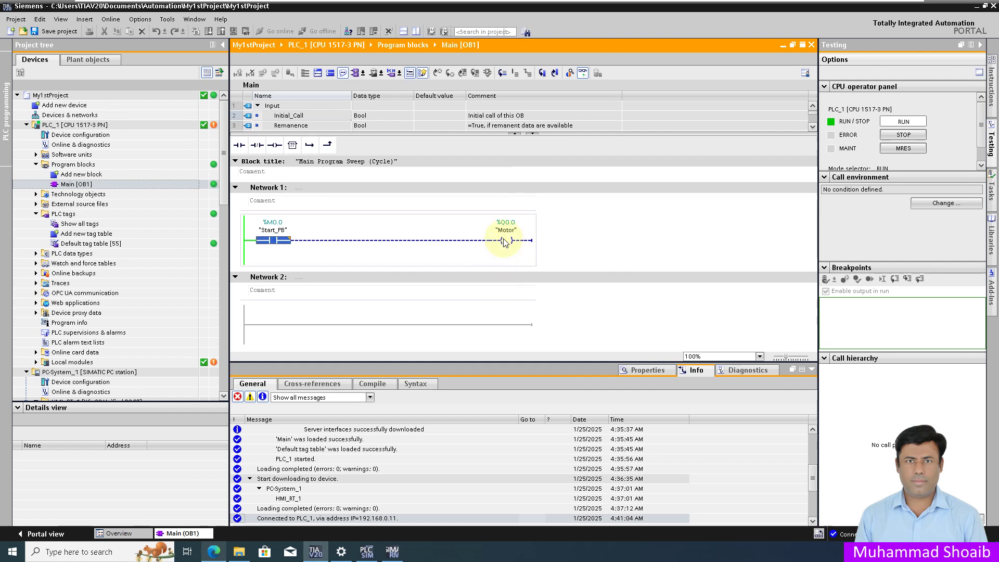
# Step: Modify the Start_PB contact to 1 and confirm the motor circle on the HMI
pyautogui.rightClick(275, 242)
pyautogui.moveTo(351, 247)
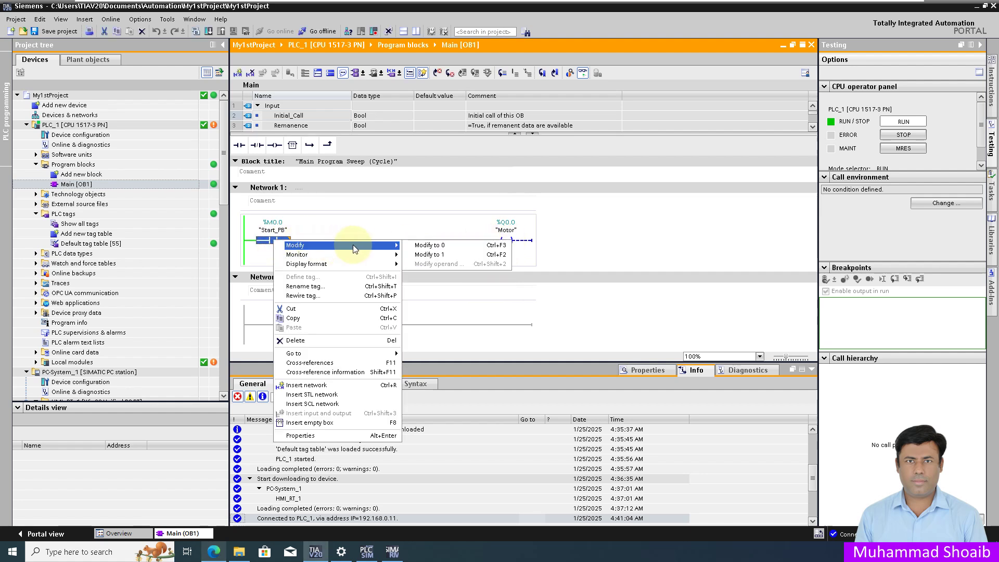
pyautogui.click(416, 254)
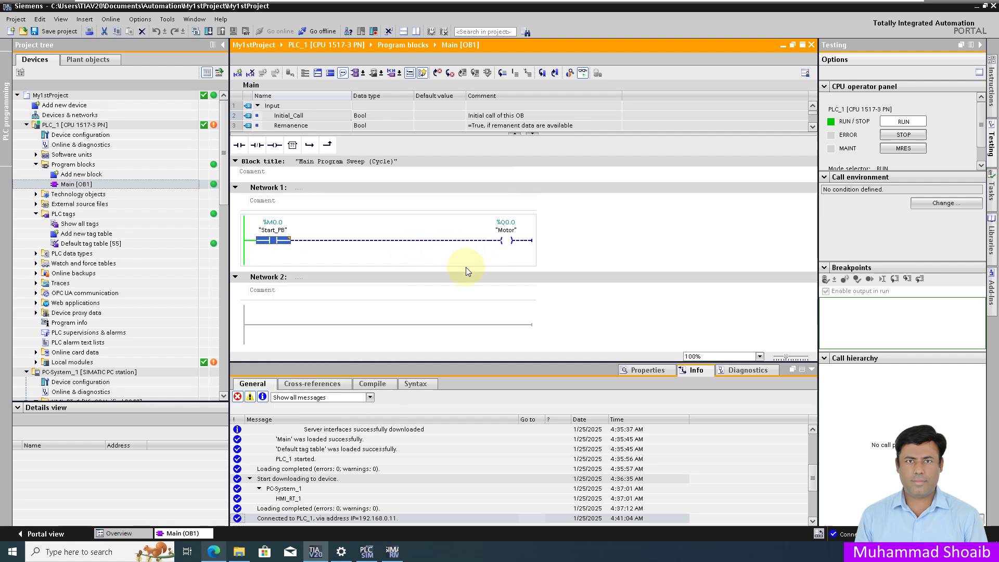
pyautogui.click(218, 549)
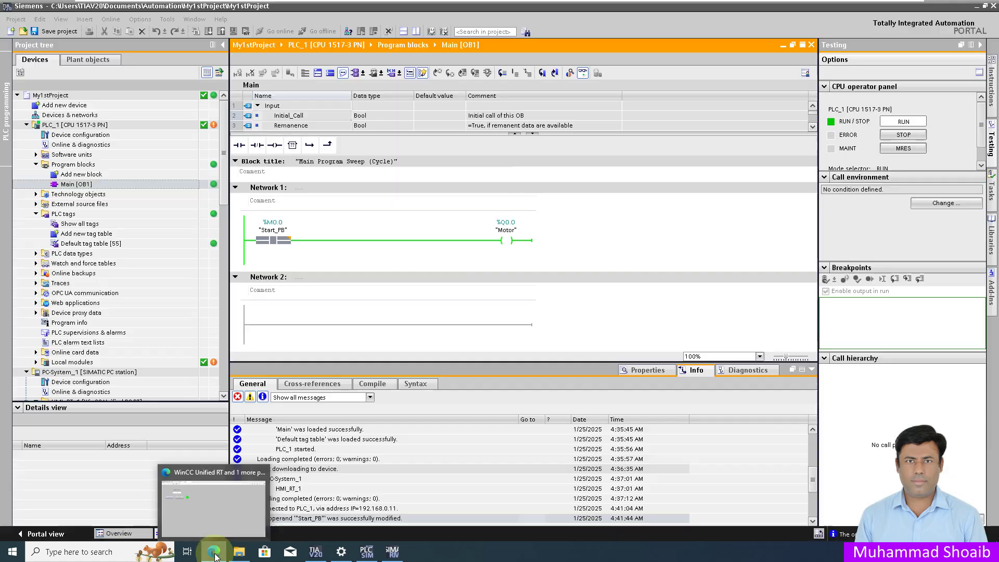
pyautogui.click(213, 550)
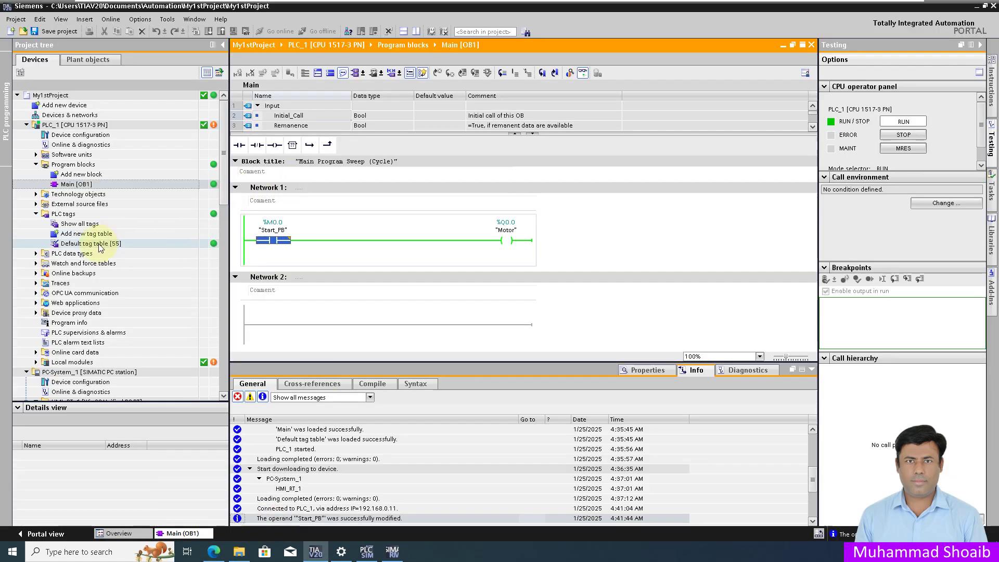
# Step: Open Watch table_1 and start monitoring all its values
pyautogui.click(37, 263)
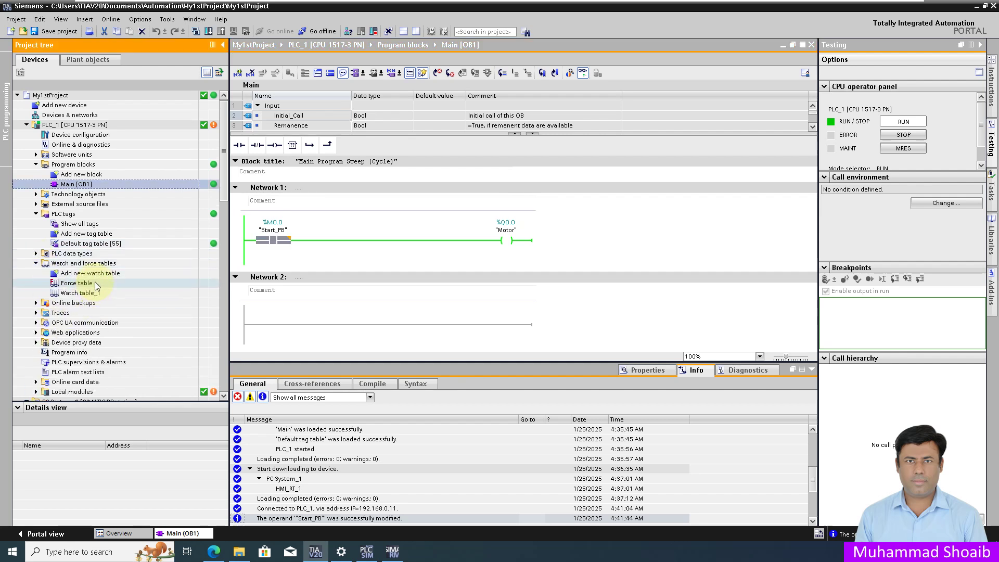
pyautogui.click(86, 293)
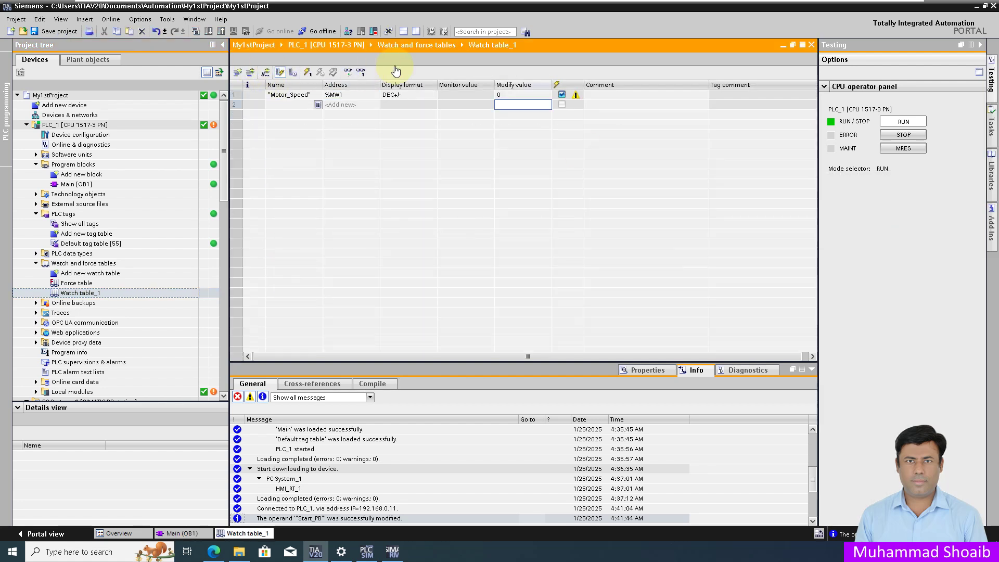
pyautogui.click(349, 74)
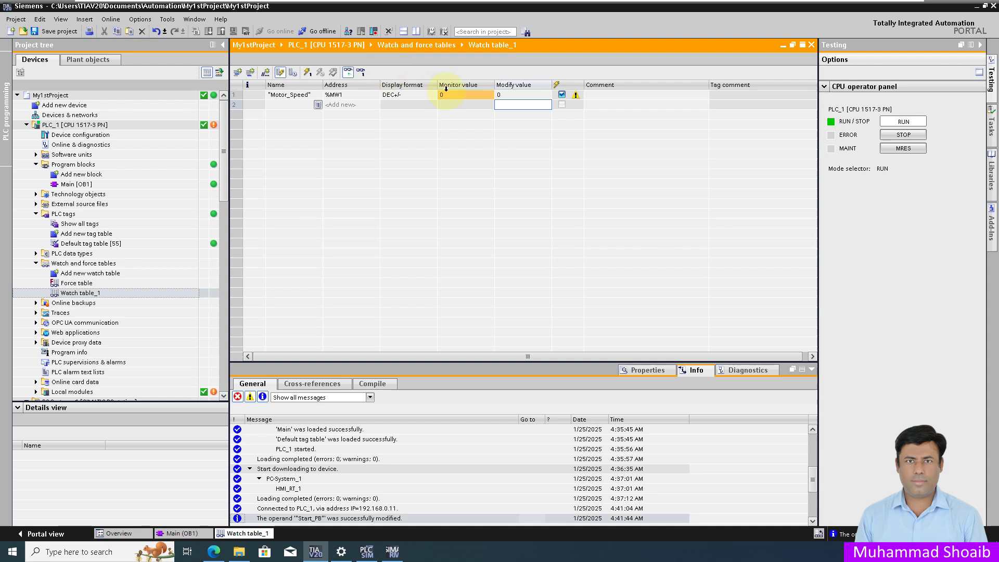
# Step: Write 14 to Motor_Speed and check the value on the runtime page
pyautogui.click(519, 96)
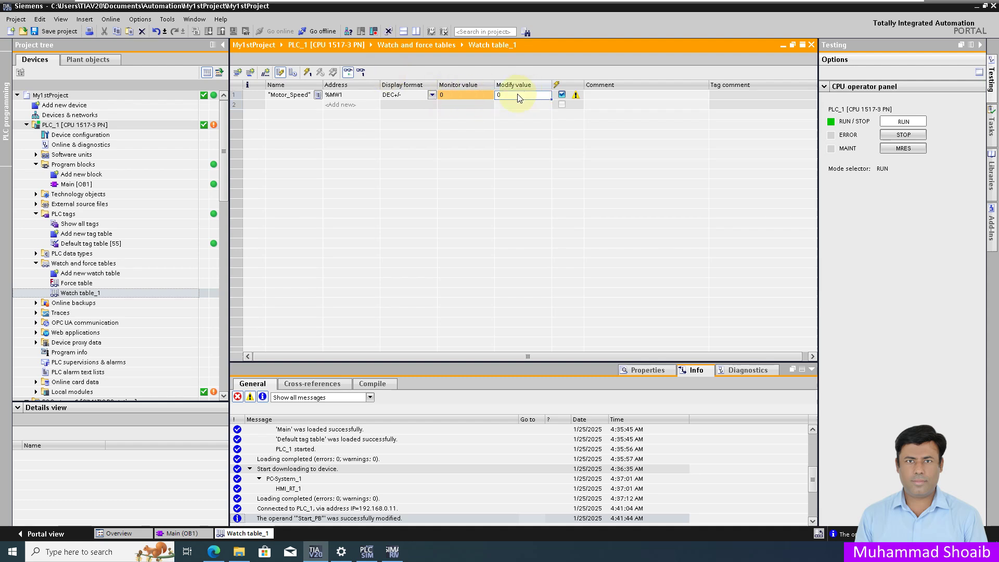
pyautogui.write('14')
pyautogui.click(308, 72)
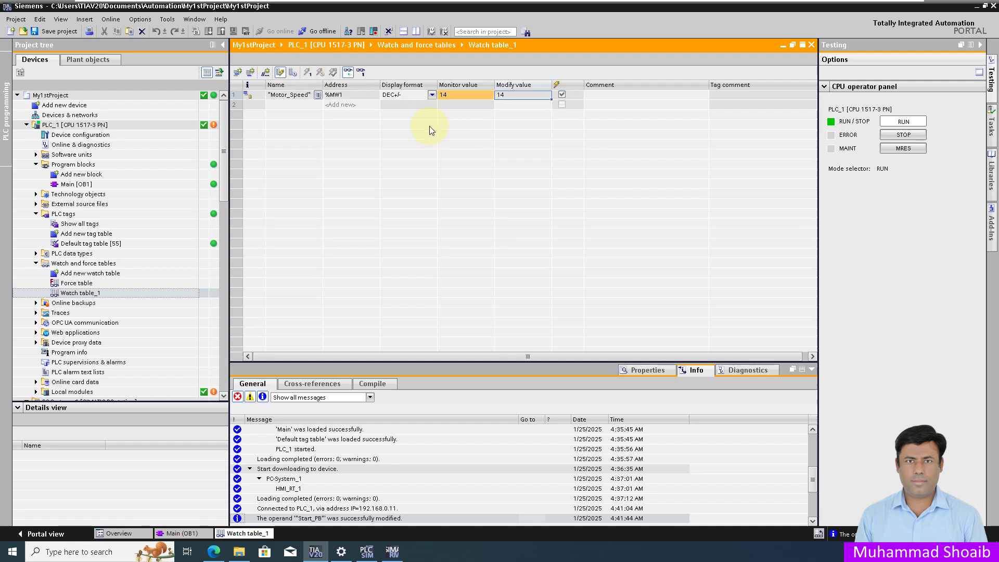
pyautogui.moveTo(214, 551)
pyautogui.click(219, 500)
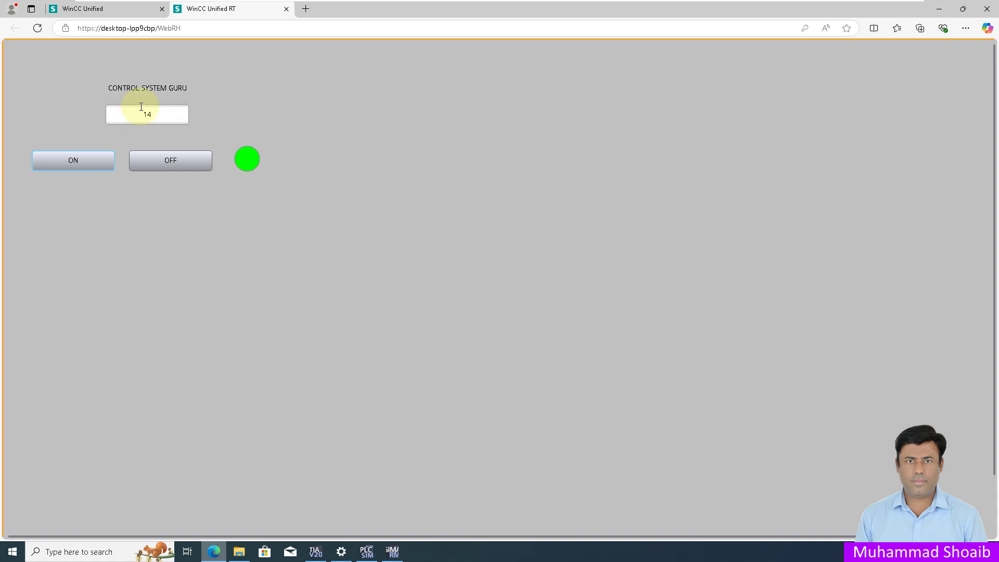
pyautogui.click(189, 157)
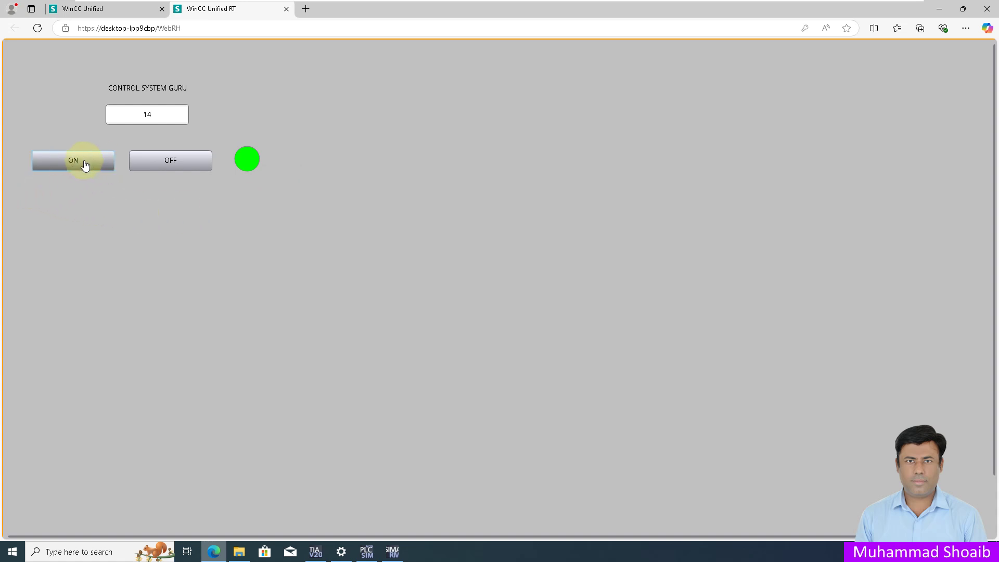
pyautogui.click(149, 162)
pyautogui.click(95, 168)
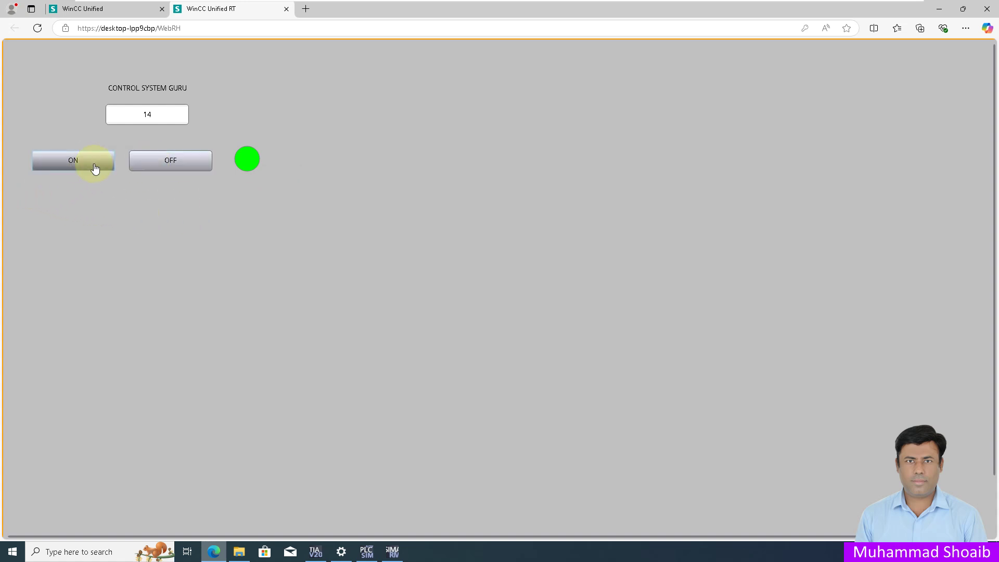
pyautogui.click(156, 154)
pyautogui.click(159, 116)
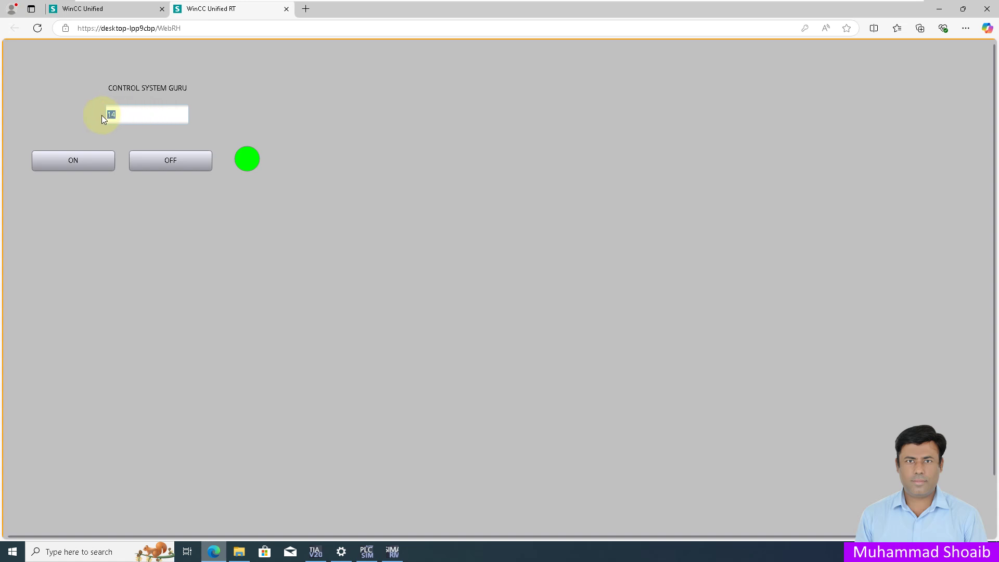
pyautogui.write('12')
pyautogui.press('Return')
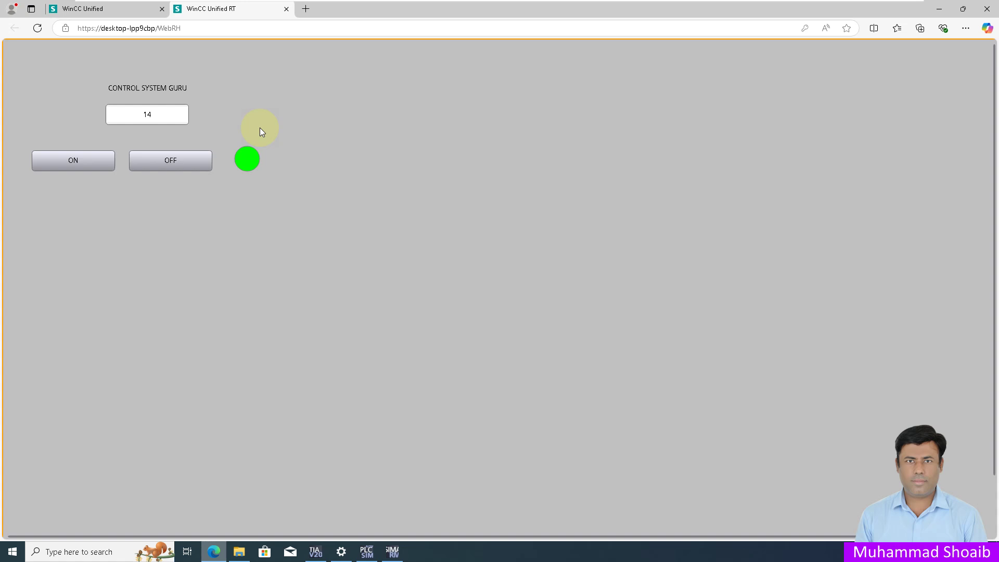
# Step: Return to TIA Portal and scroll the project tree down to Security settings
pyautogui.click(315, 552)
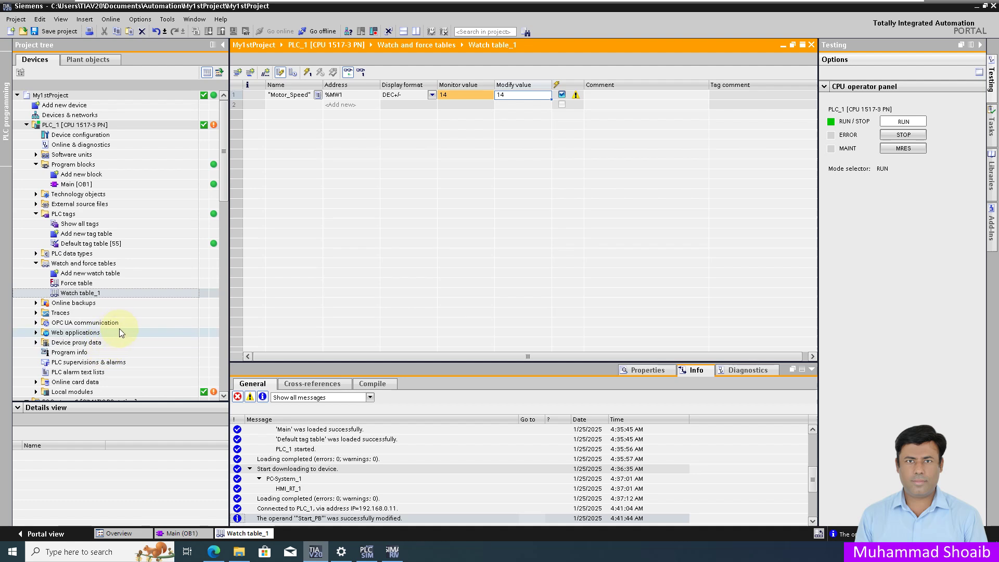
pyautogui.click(223, 396)
pyautogui.click(223, 397)
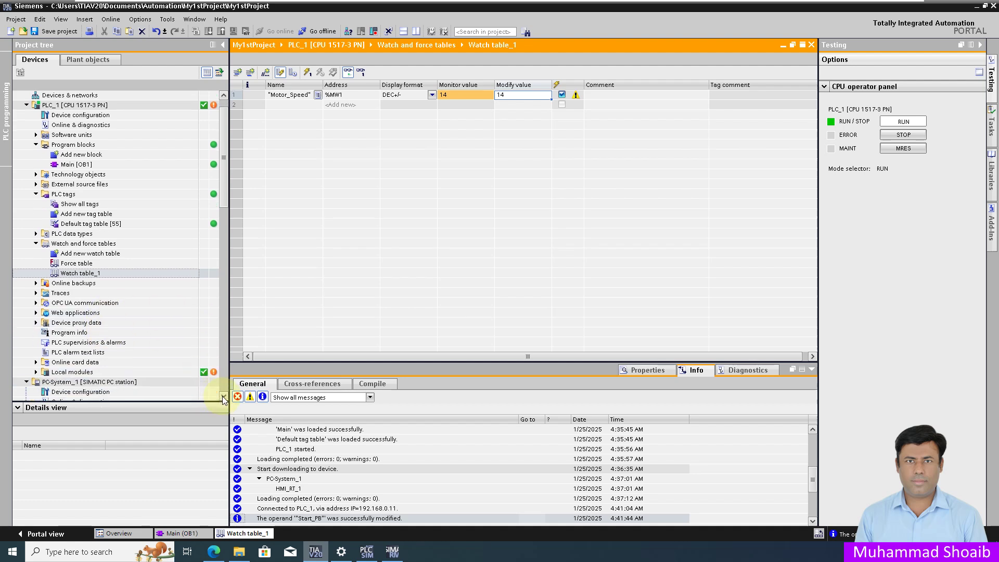
pyautogui.click(223, 398)
pyautogui.click(223, 398)
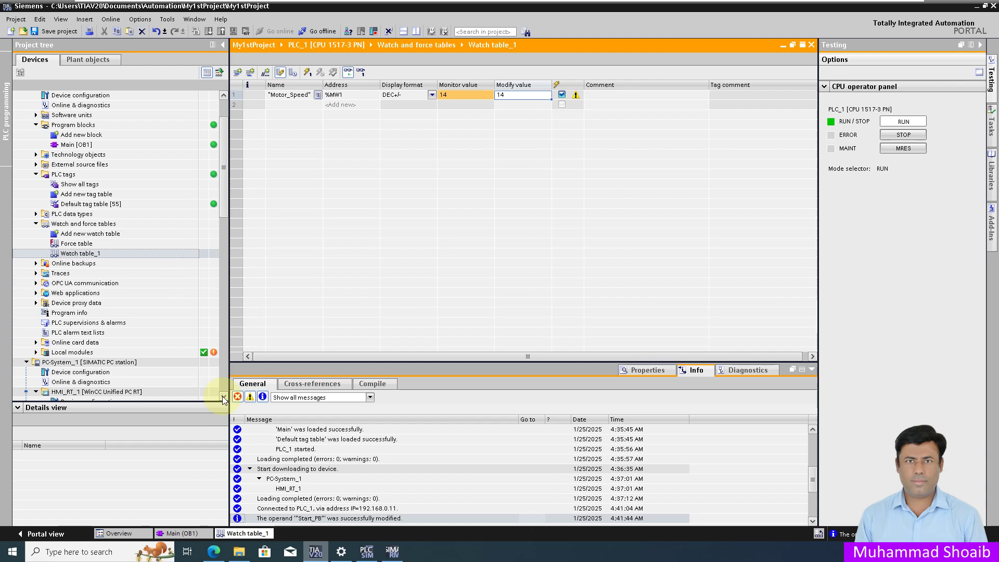
pyautogui.click(223, 397)
pyautogui.click(223, 398)
pyautogui.click(223, 397)
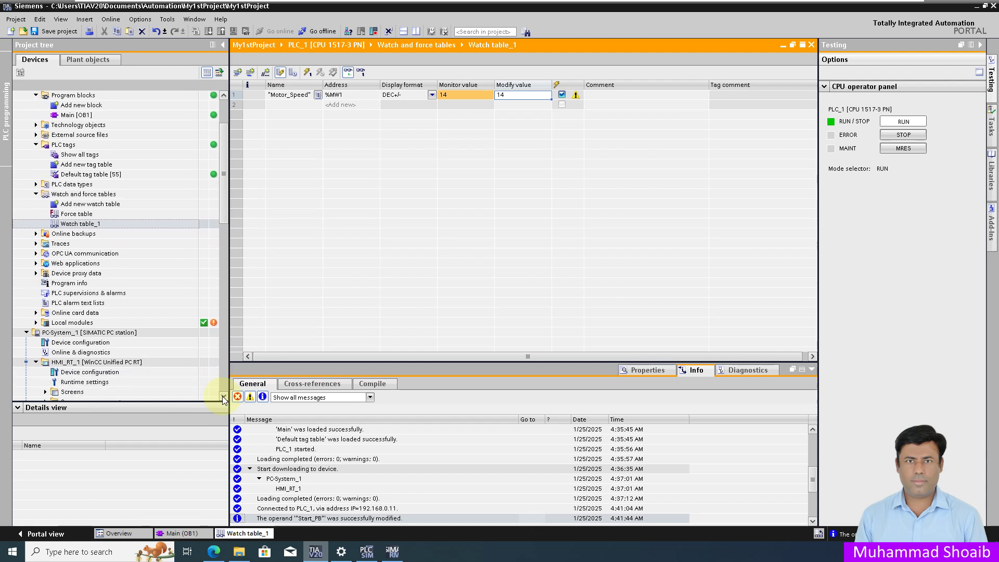
pyautogui.click(223, 398)
pyautogui.click(223, 398)
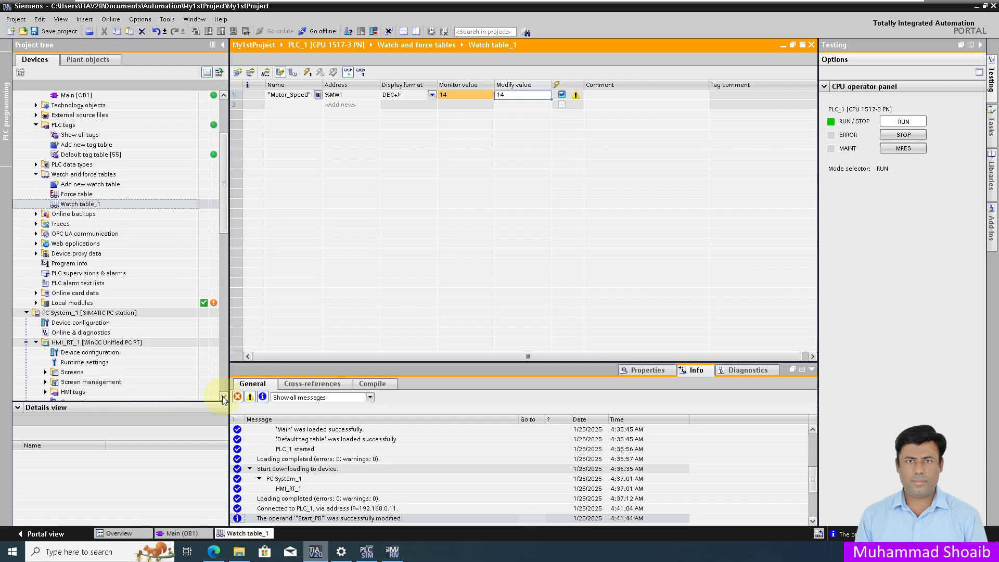
pyautogui.click(223, 398)
pyautogui.scroll(-2, 224, 158)
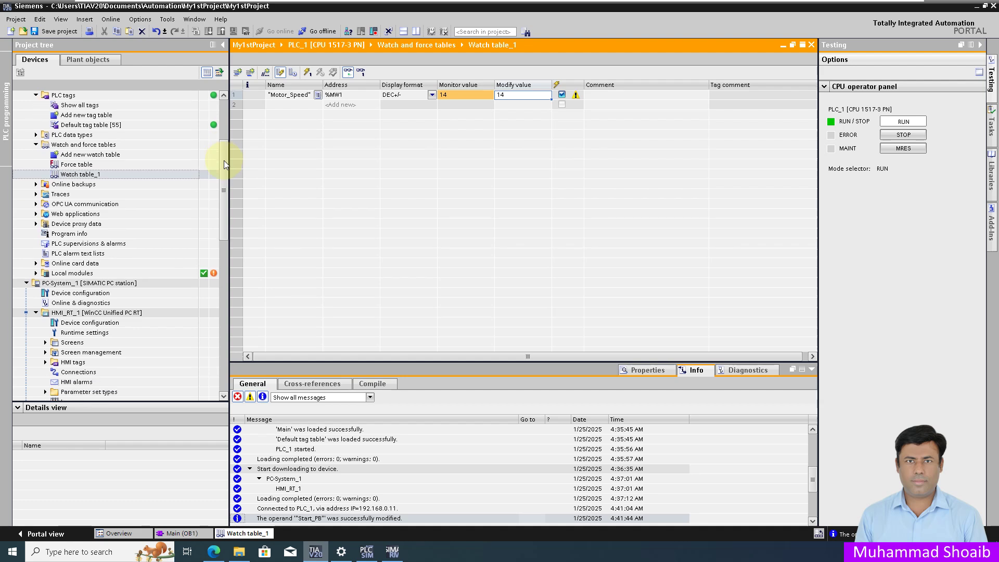
pyautogui.scroll(-3, 223, 163)
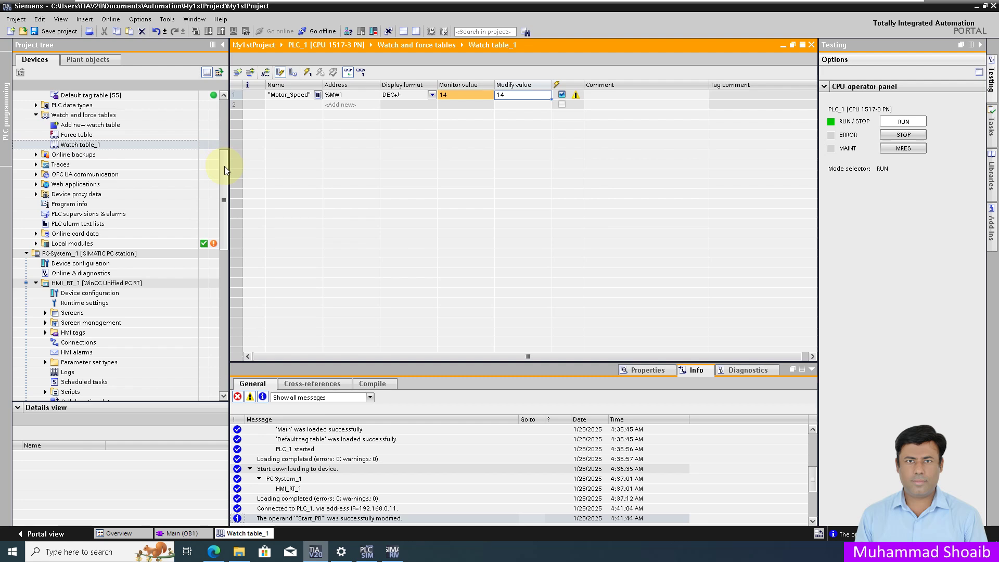
pyautogui.click(223, 263)
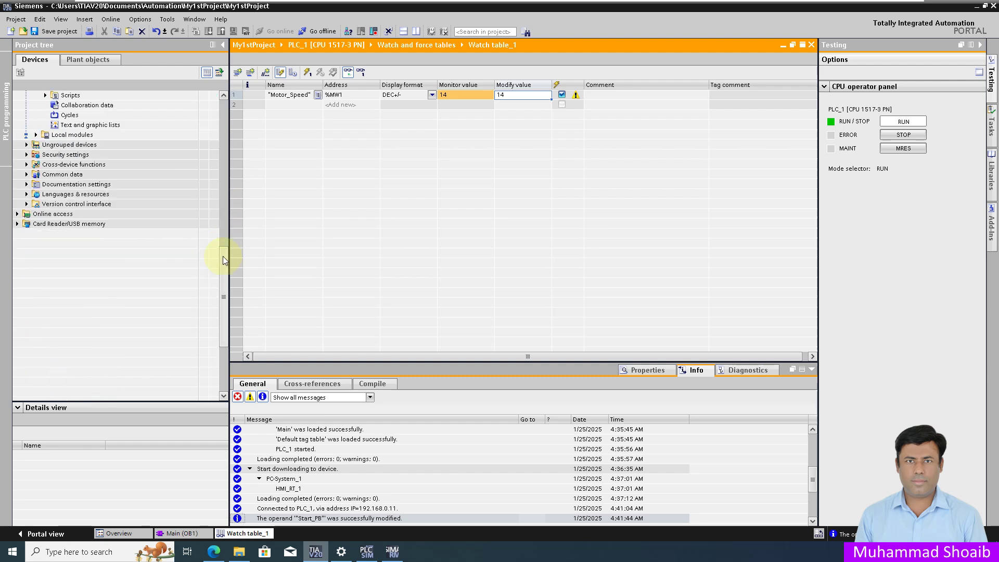
pyautogui.scroll(4, 220, 227)
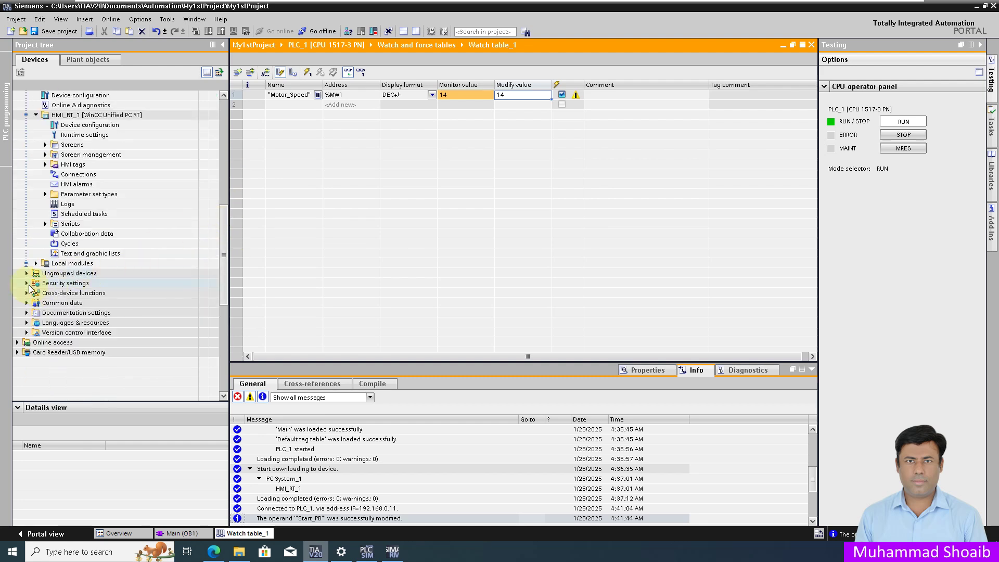
# Step: Expand Security settings and open the Users and roles editor
pyautogui.click(27, 284)
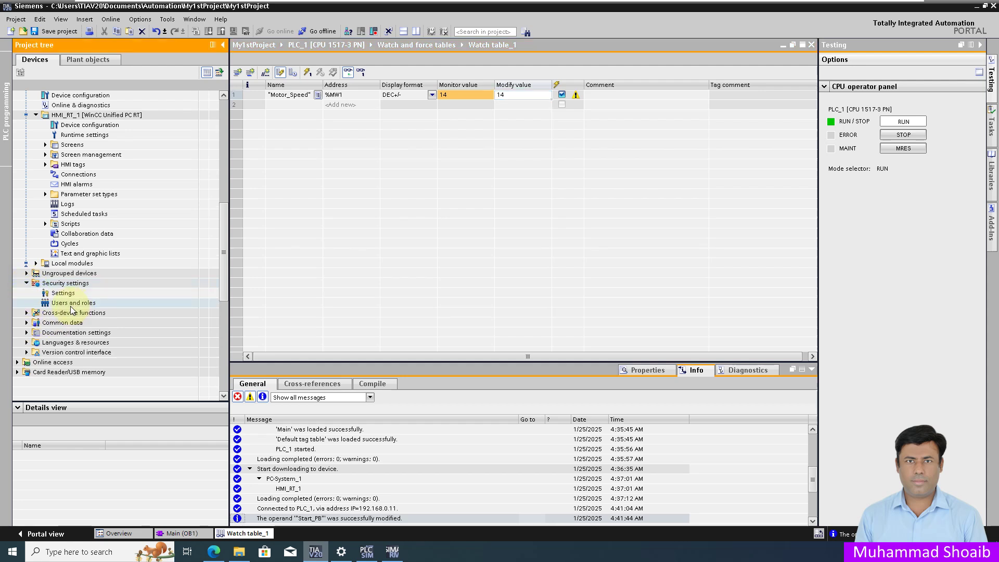
pyautogui.click(73, 304)
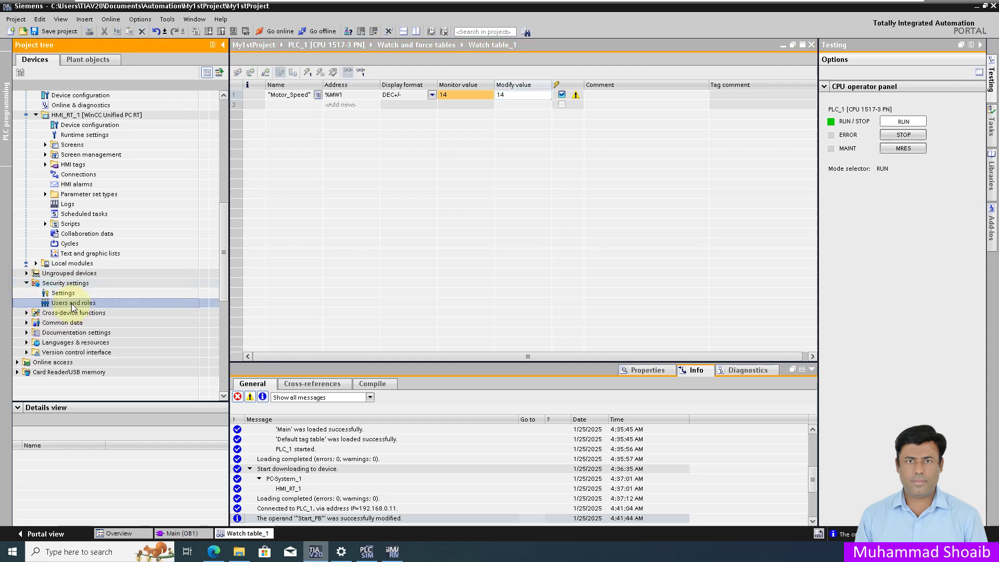
pyautogui.doubleClick(73, 304)
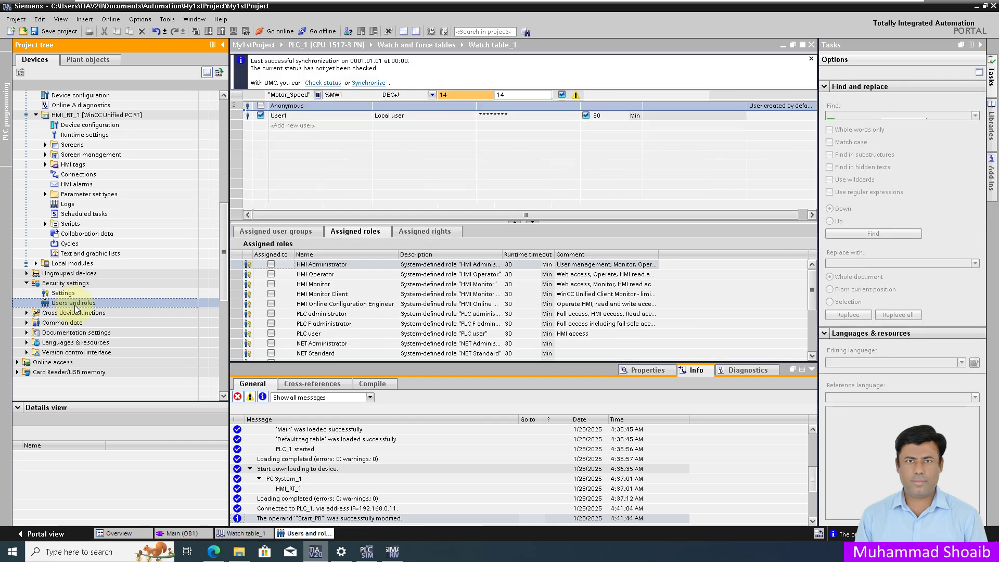
# Step: Untick HMI Monitor Client for the local user, keeping Administrator, Operator and Monitor, and save My1stProject
pyautogui.click(311, 116)
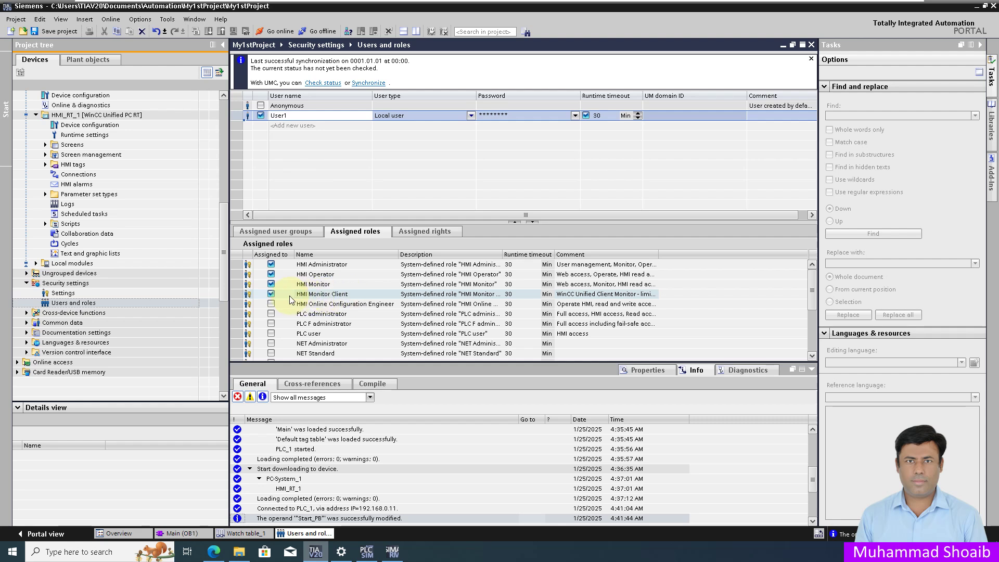
pyautogui.click(270, 295)
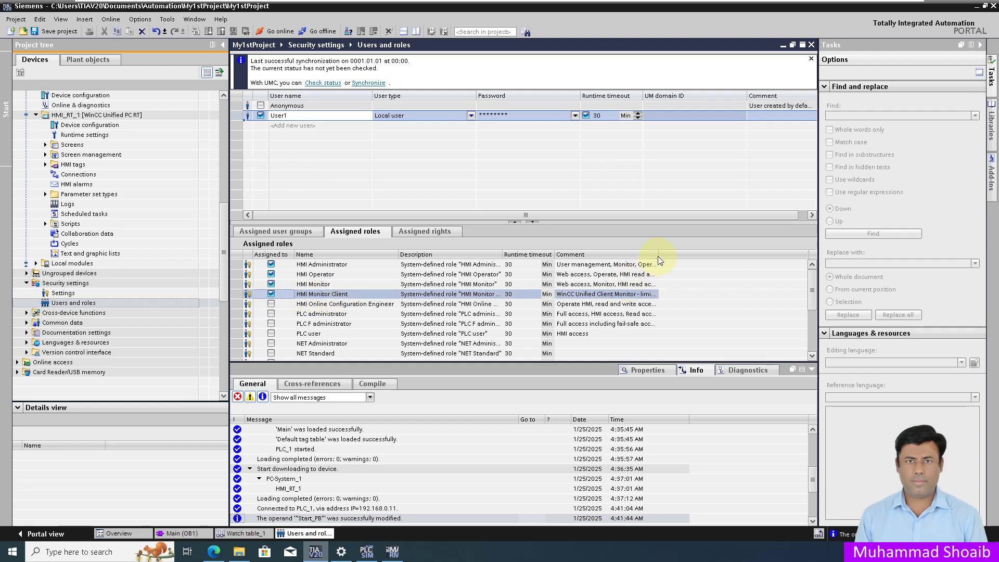
pyautogui.moveTo(661, 255); pyautogui.dragTo(716, 255)
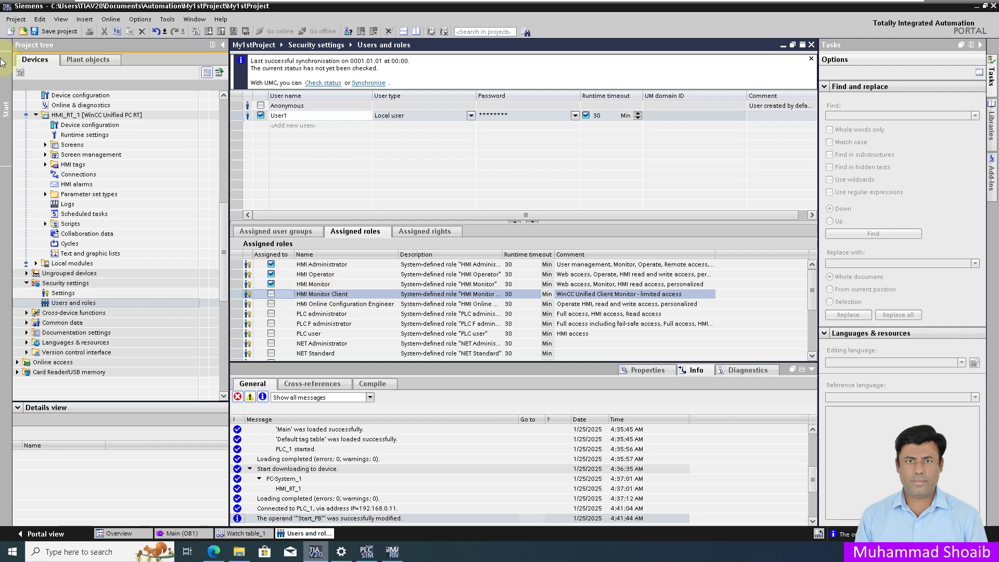
pyautogui.click(58, 32)
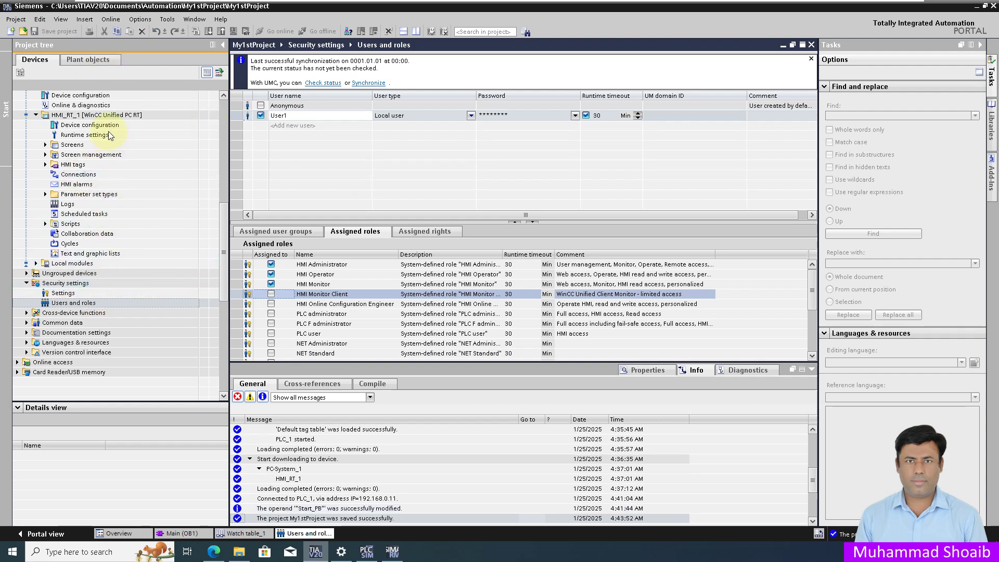
pyautogui.click(224, 95)
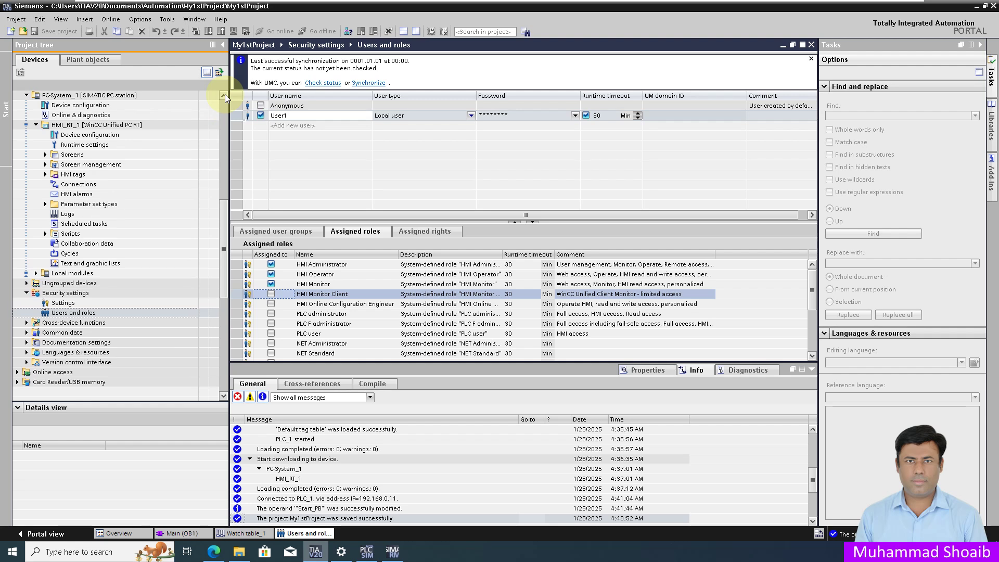
# Step: Start a software download to the PC-System_1 station holding the HMI runtime
pyautogui.click(224, 94)
pyautogui.scroll(1, 99, 109)
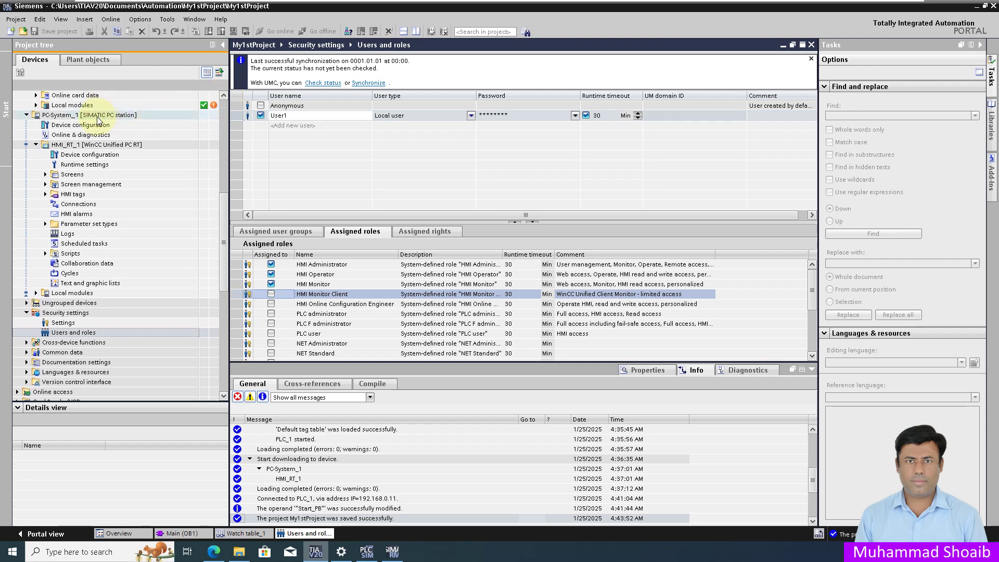
pyautogui.click(99, 117)
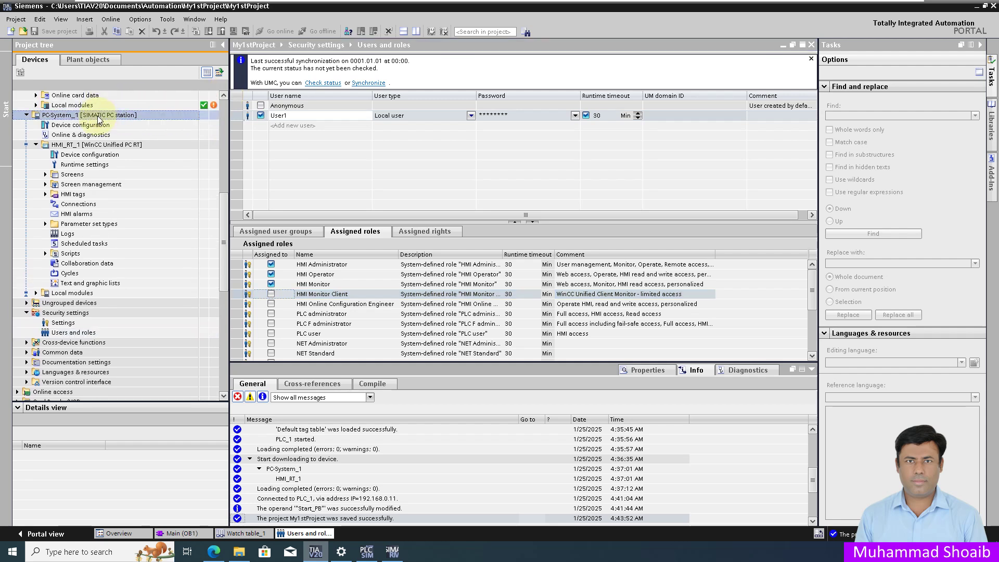
pyautogui.rightClick(99, 119)
pyautogui.moveTo(198, 243)
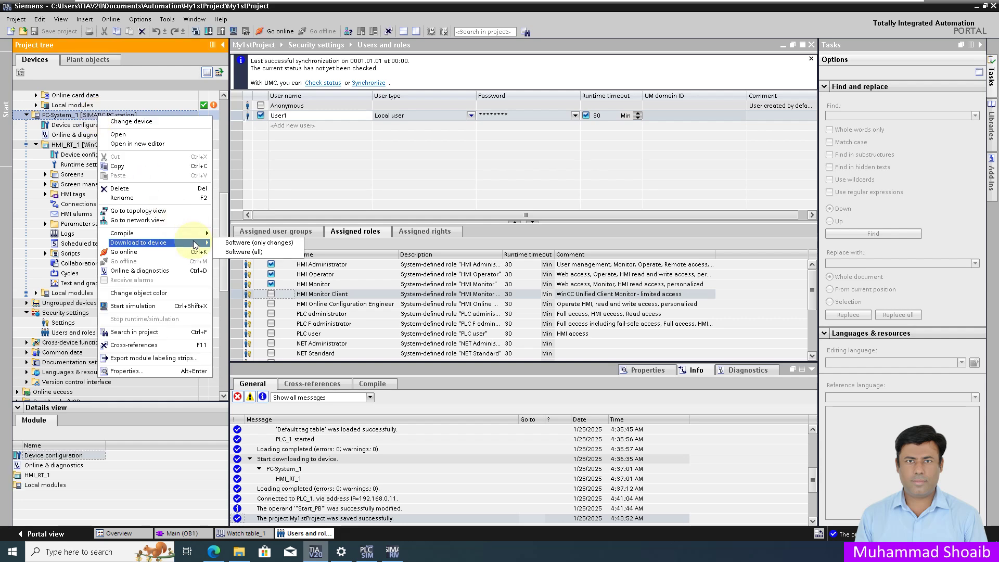
pyautogui.click(229, 243)
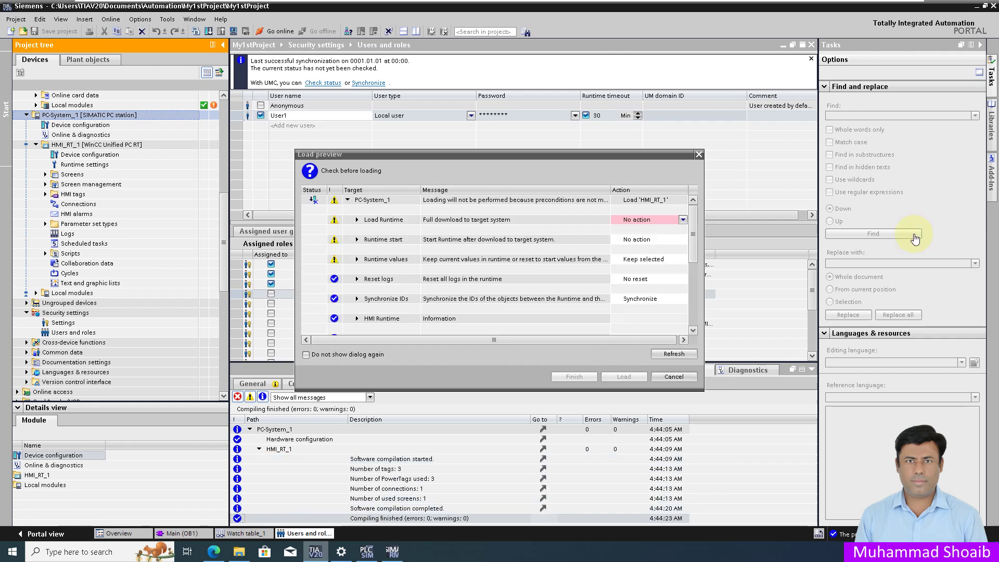
# Step: Set Load Runtime to Full download, review the Runtime values options, and load
pyautogui.click(645, 219)
pyautogui.click(644, 237)
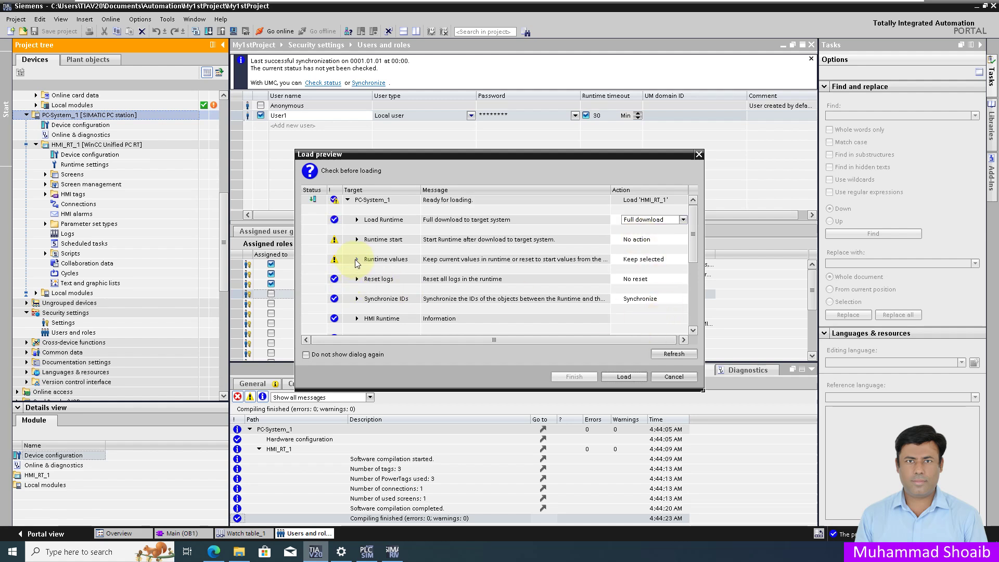
pyautogui.click(356, 260)
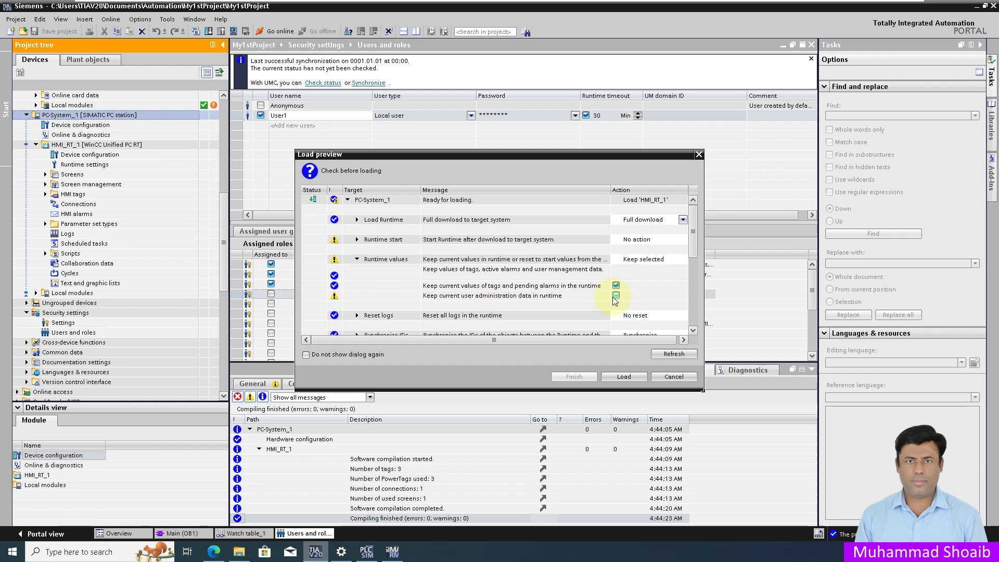
pyautogui.click(624, 377)
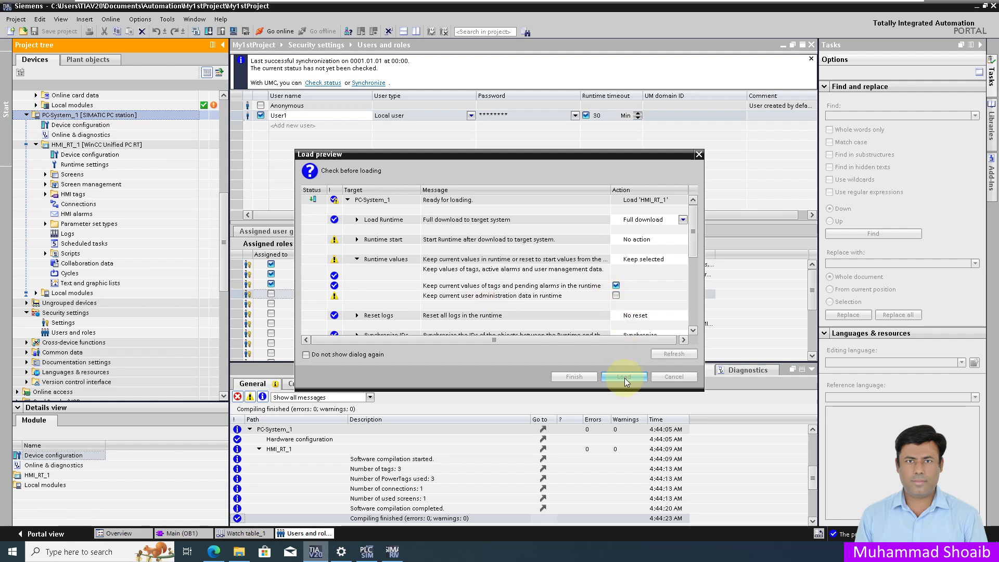
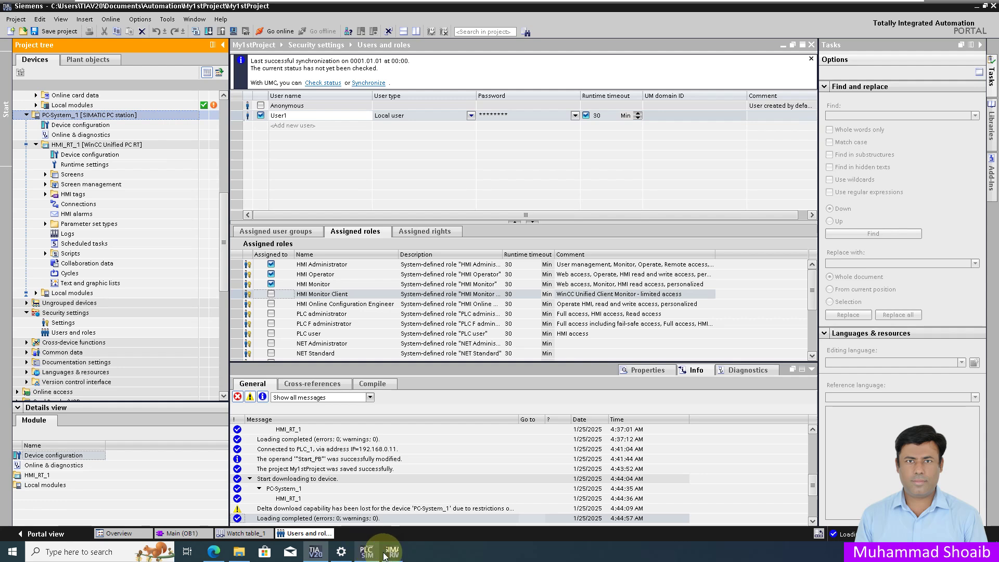
# Step: Start the My1stProject runtime in SIMATIC Runtime Manager and bring up the WinCC Unified login page
pyautogui.click(388, 556)
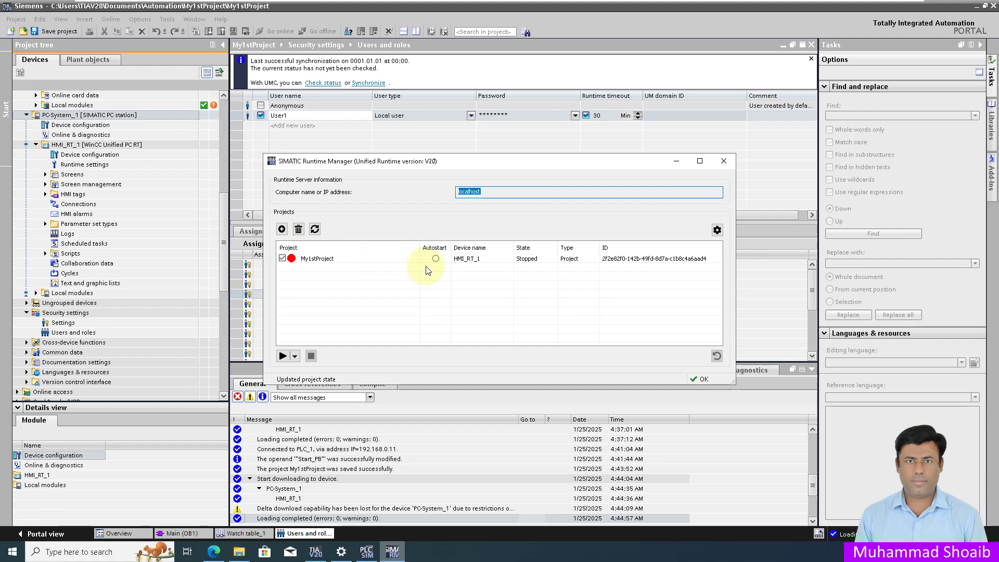
pyautogui.click(283, 355)
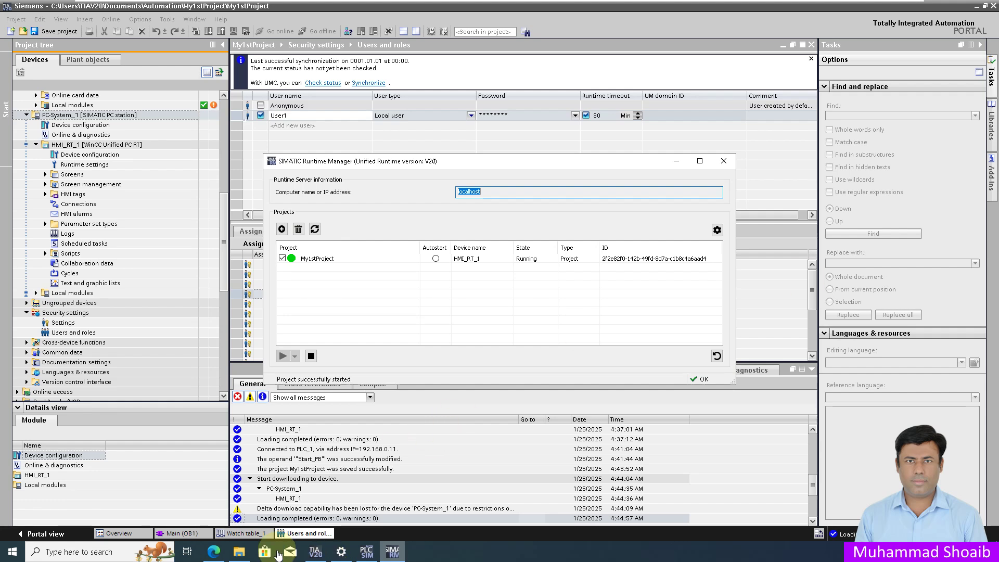
pyautogui.click(214, 554)
pyautogui.click(453, 212)
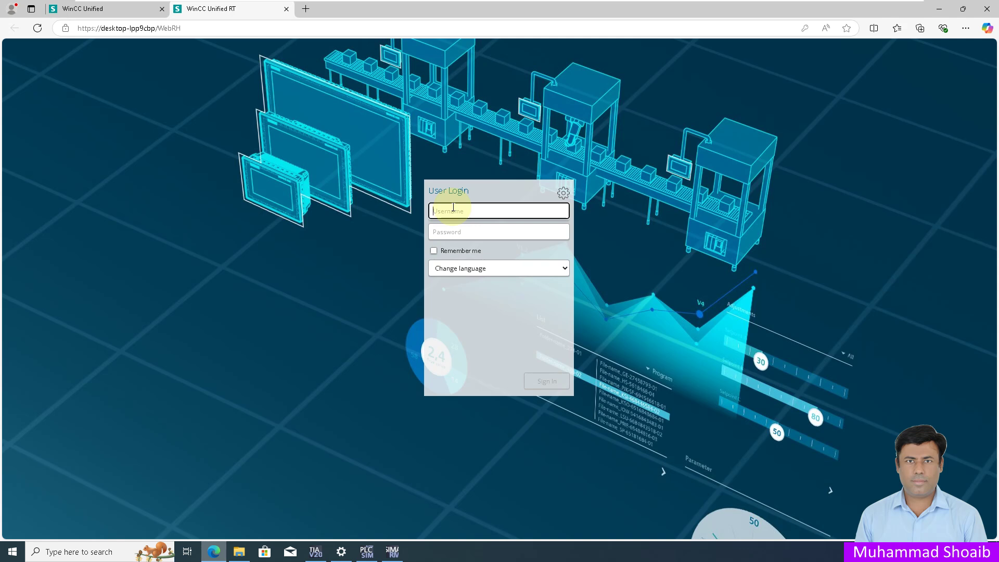
# Step: Sign in to WinCC Unified RT with the runtime user's name and password, then return to TIA Portal
pyautogui.write('User1')
pyautogui.press('Tab')
pyautogui.write('123456')
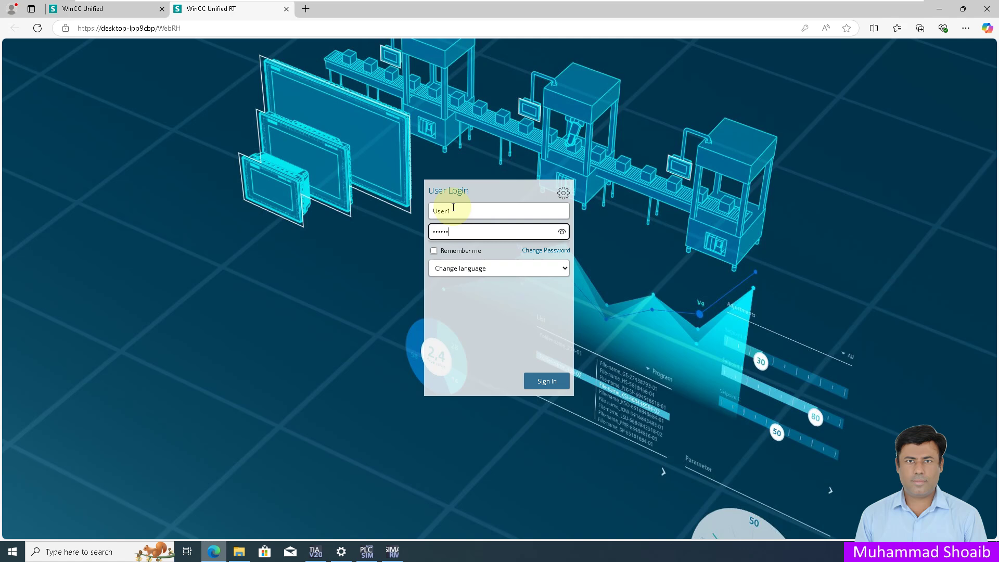
pyautogui.write('7890')
pyautogui.click(541, 391)
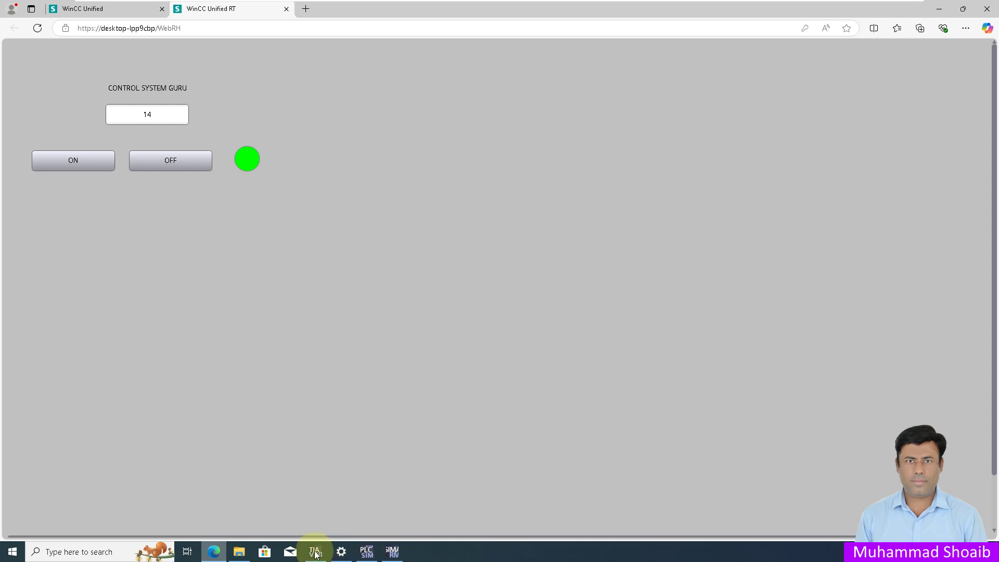
pyautogui.moveTo(316, 552)
pyautogui.click(319, 505)
# Step: Open the Main [OB1] ladder program and place the WinCC runtime browser beside it
pyautogui.moveTo(225, 213); pyautogui.dragTo(227, 111)
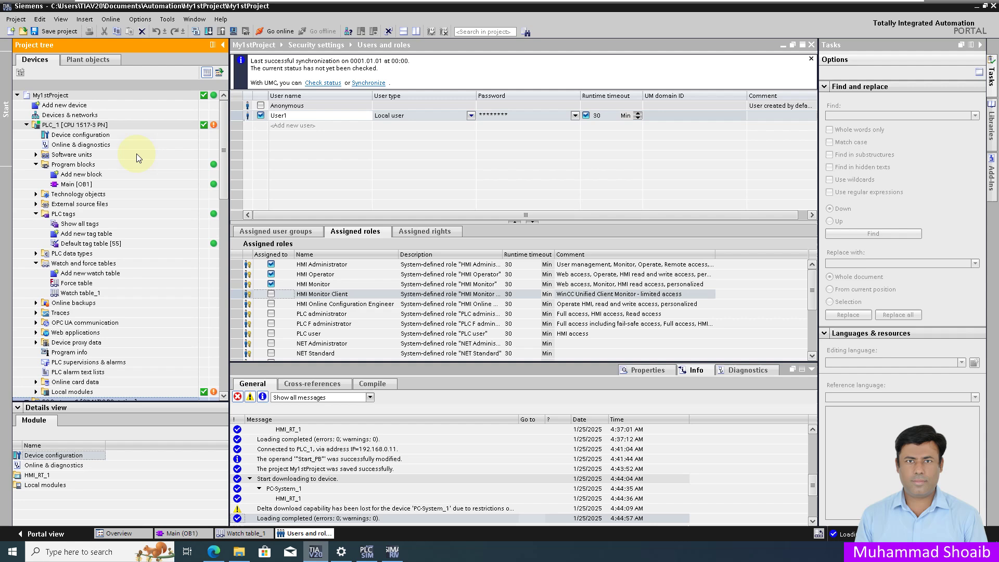
pyautogui.doubleClick(85, 185)
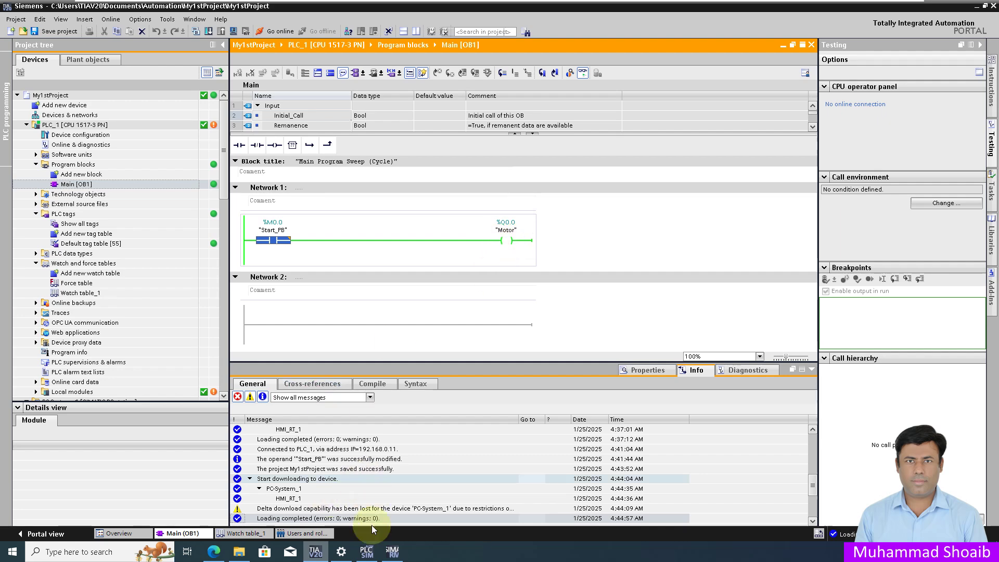
pyautogui.click(214, 552)
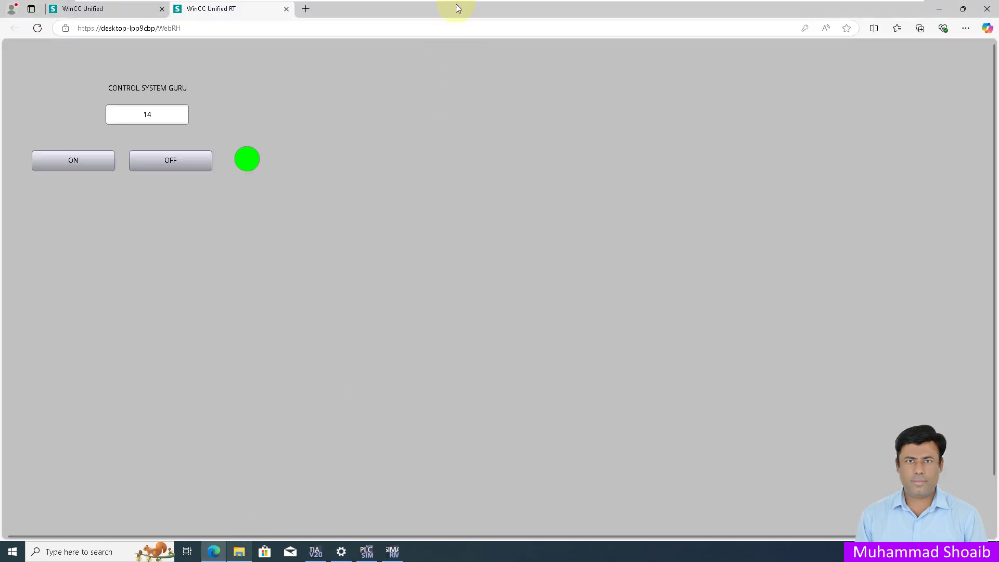
pyautogui.moveTo(456, 4); pyautogui.dragTo(524, 299)
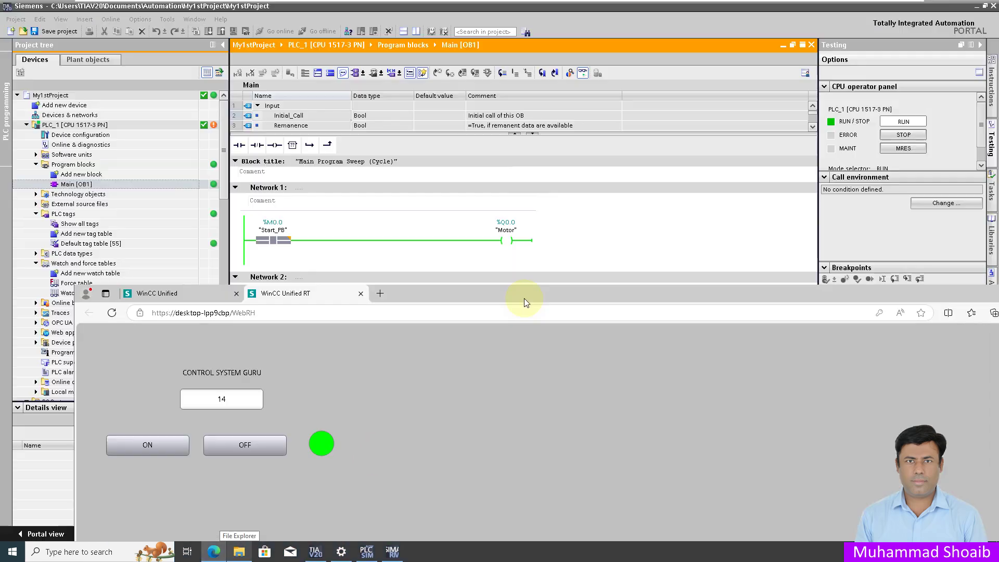
# Step: Switch the motor OFF then ON from the HMI while watching the Motor rung, then open Watch table_1
pyautogui.click(255, 452)
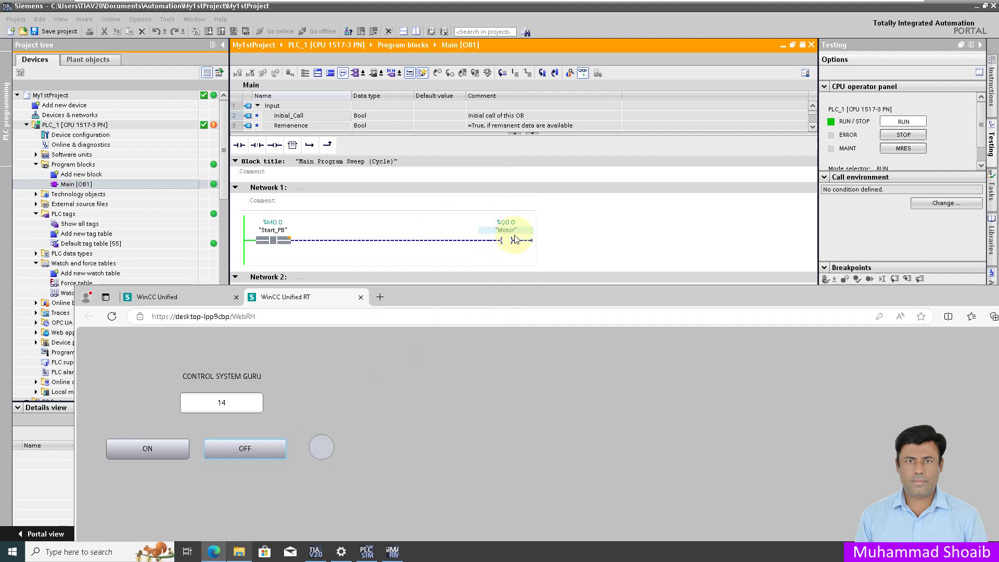
pyautogui.click(146, 456)
pyautogui.click(143, 457)
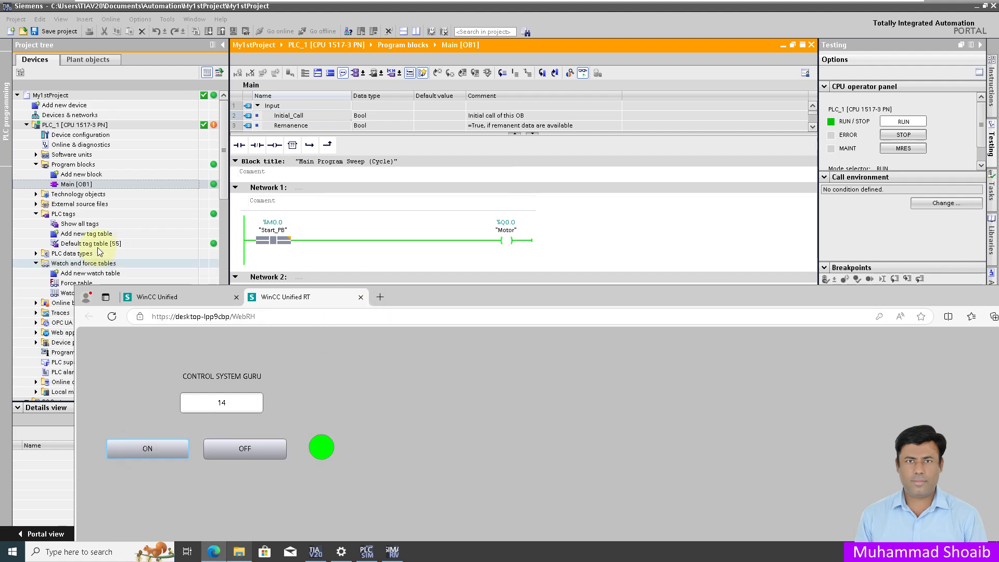
pyautogui.click(64, 292)
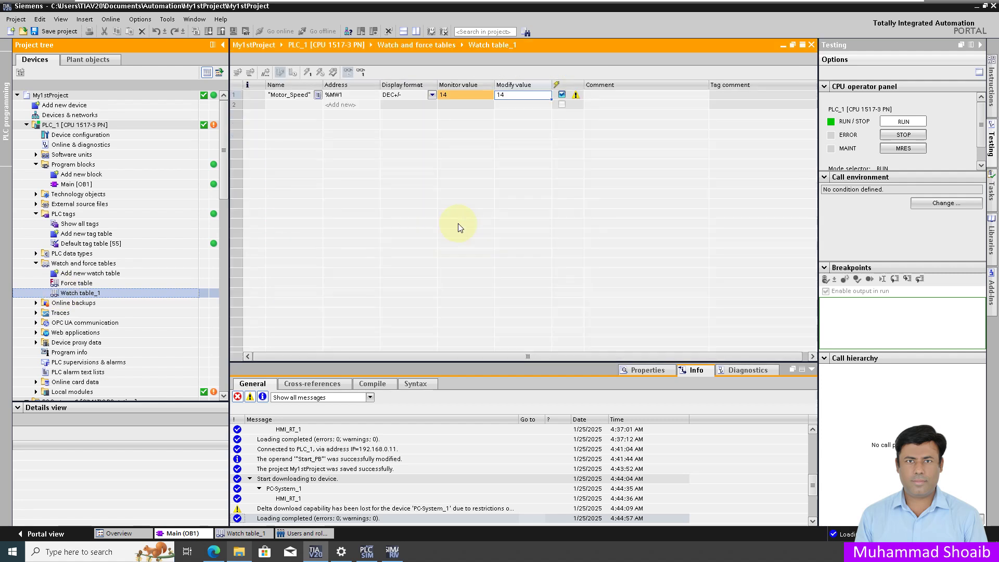
# Step: Monitor Motor_Speed (%MW1) live and write a new speed of 17 from the full-screen HMI page
pyautogui.click(348, 72)
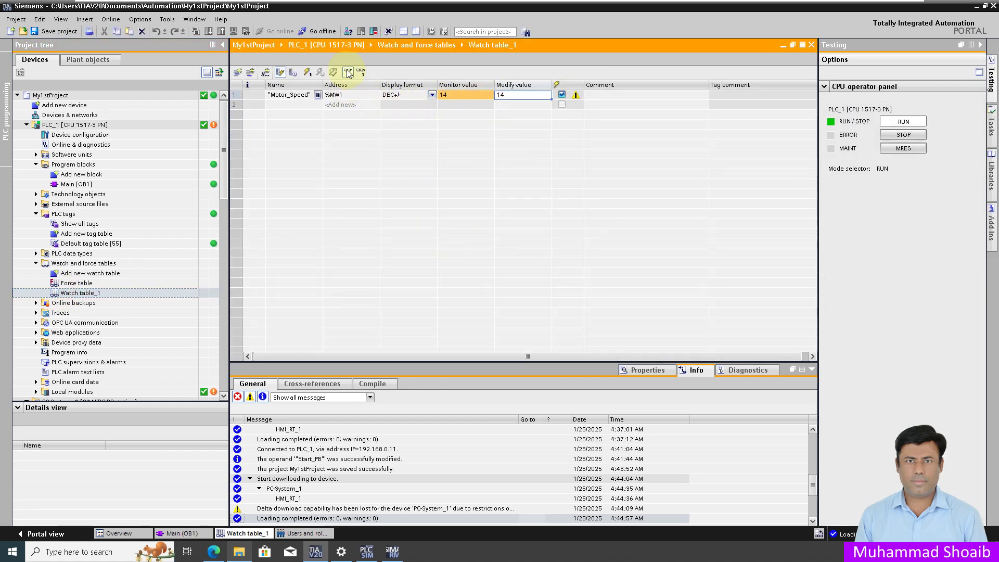
pyautogui.click(214, 552)
pyautogui.click(232, 406)
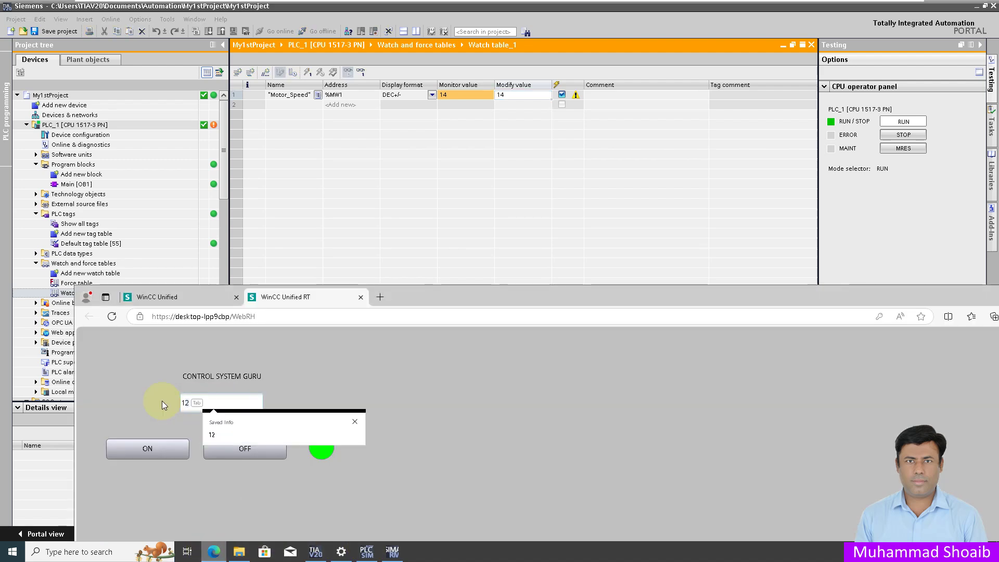
pyautogui.press('Return')
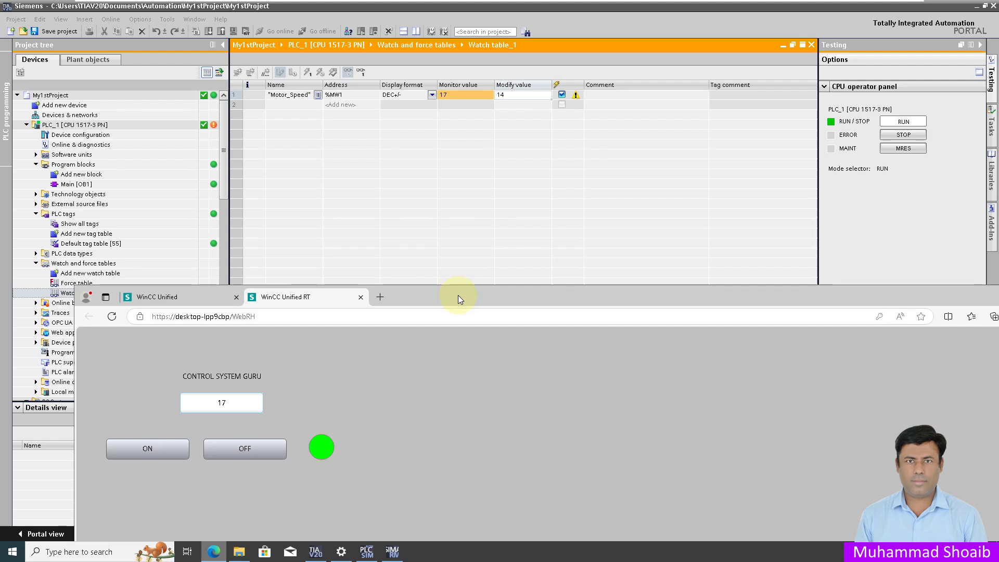
pyautogui.doubleClick(764, 295)
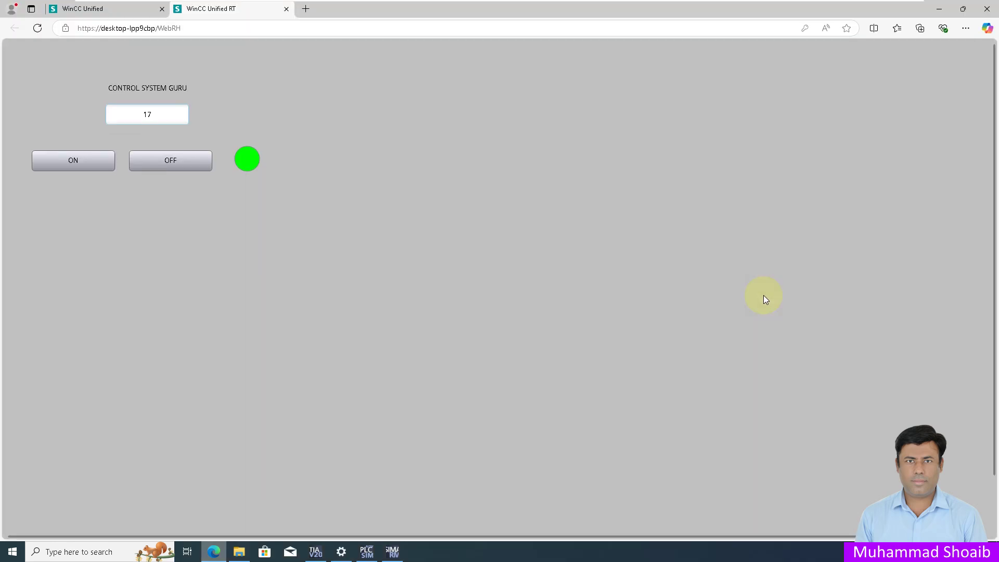